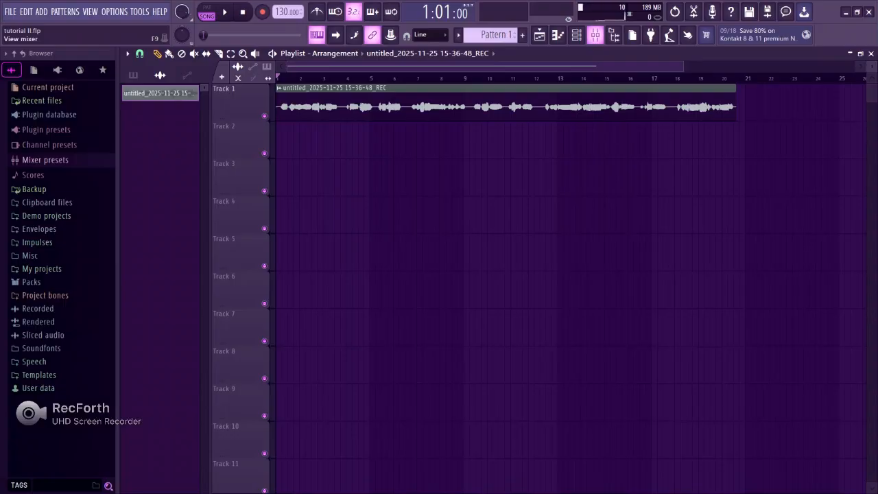
- Open the mixer and set the REC track's audio input source to the stereo pair In 1 - In 2
left_click(594, 35)
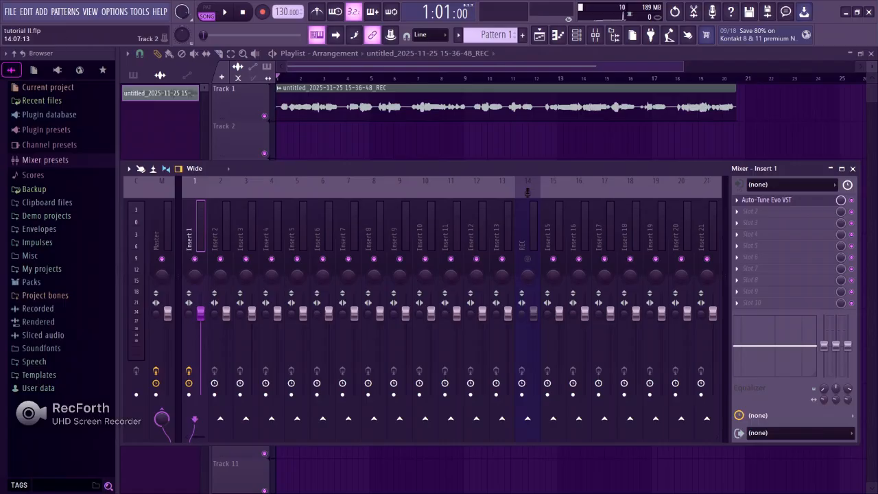
left_click(526, 226)
left_click(736, 201)
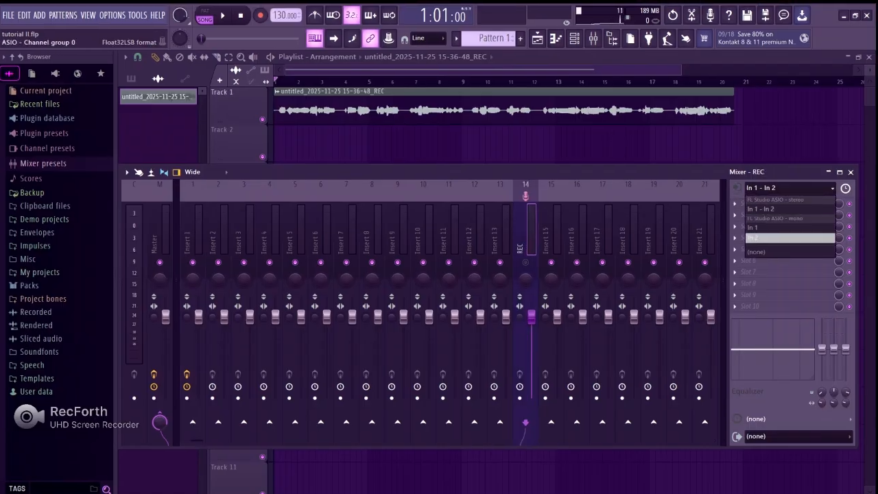
left_click(789, 188)
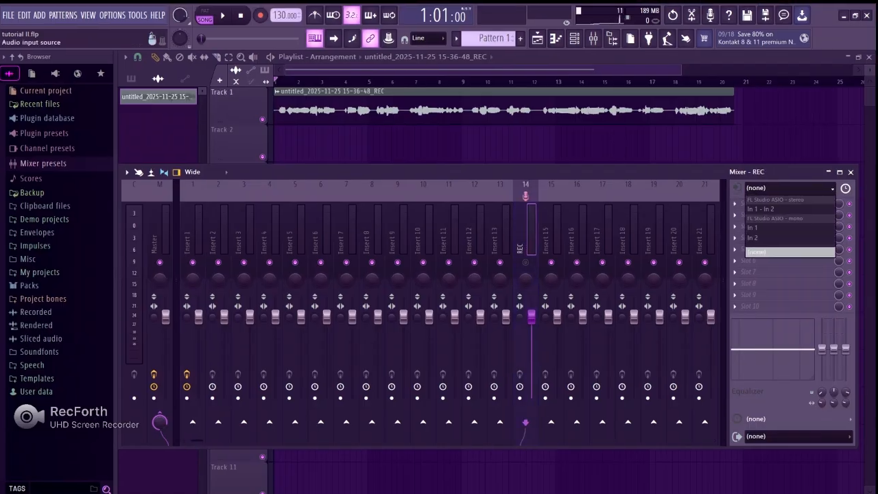
left_click(788, 210)
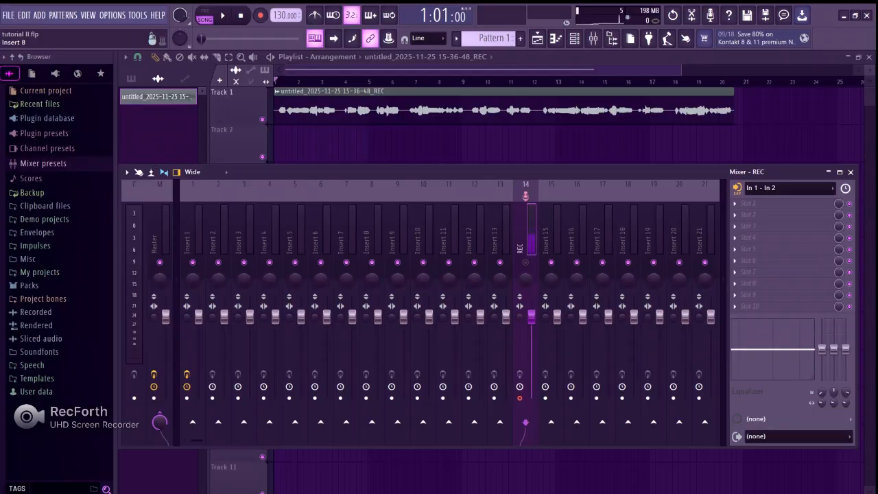
- Play back the recorded vocal and examine its level on the Insert 1 and Current mixer meters
left_click(188, 237)
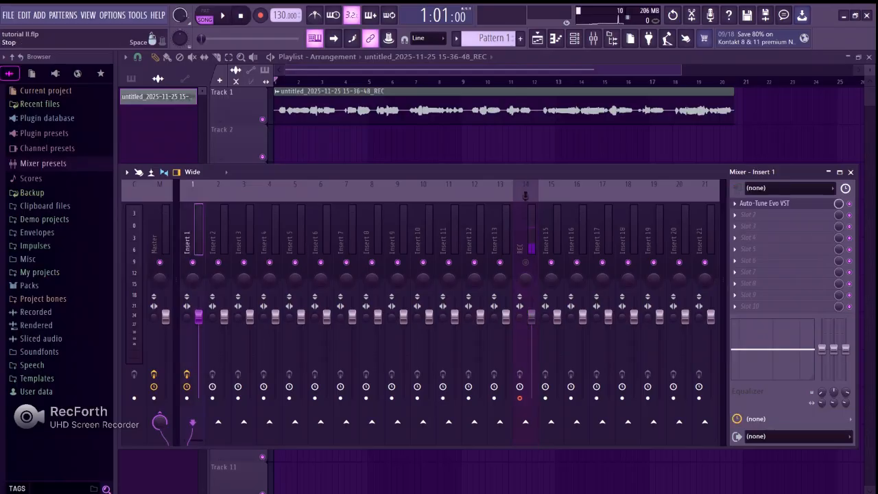
key("space")
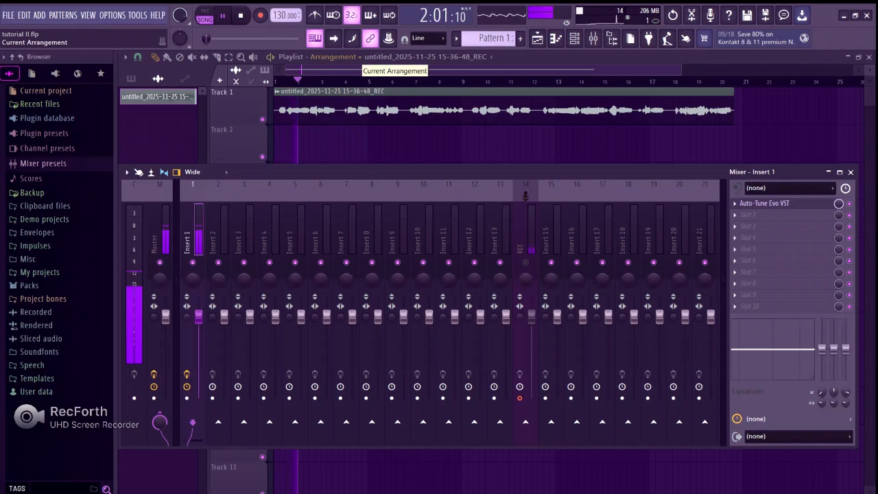
key("space")
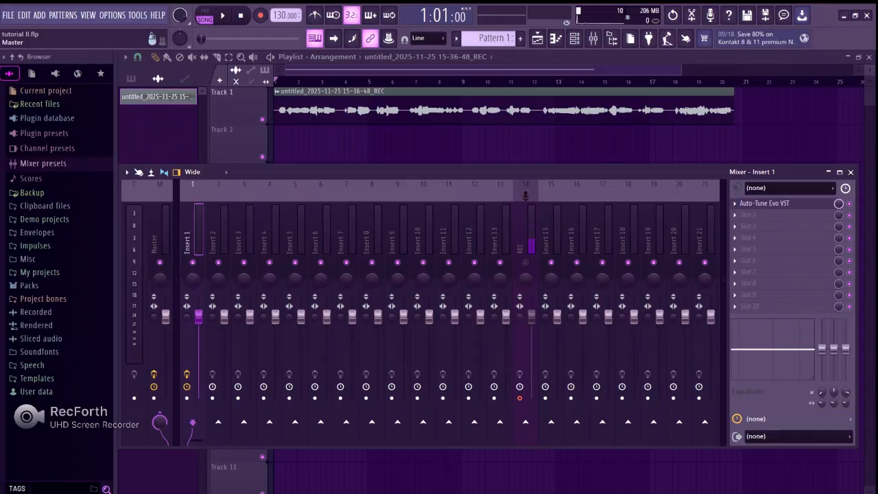
left_click(134, 221)
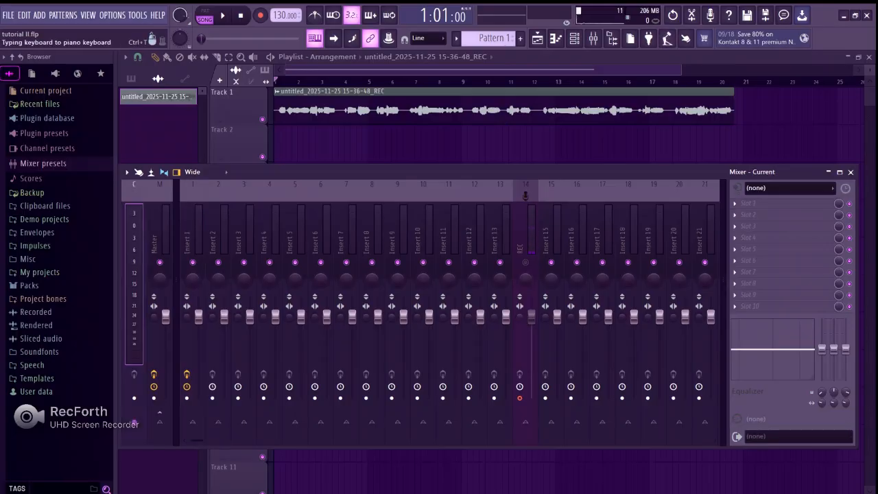
left_click(222, 15)
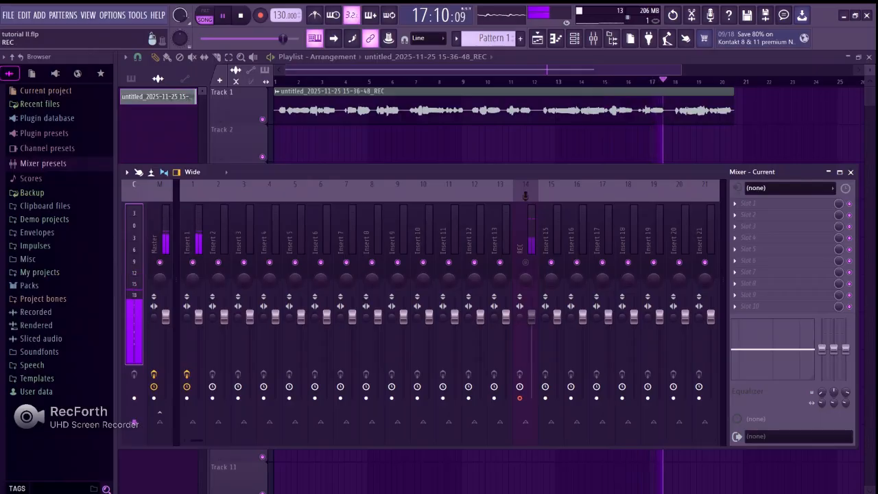
- Try raising the Insert 1 fader to 125% and open the recorded clip's channel settings to adjust its volume
left_click_drag(199, 316, 198, 296)
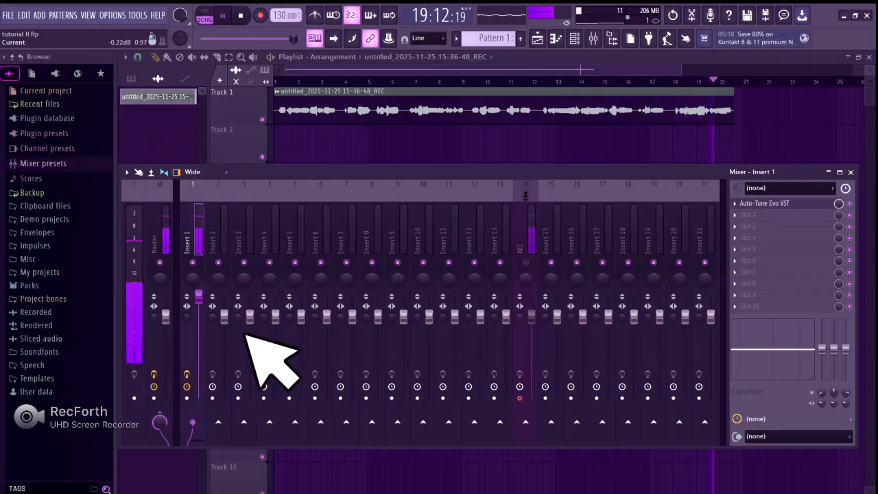
key("F9")
double_click(481, 103)
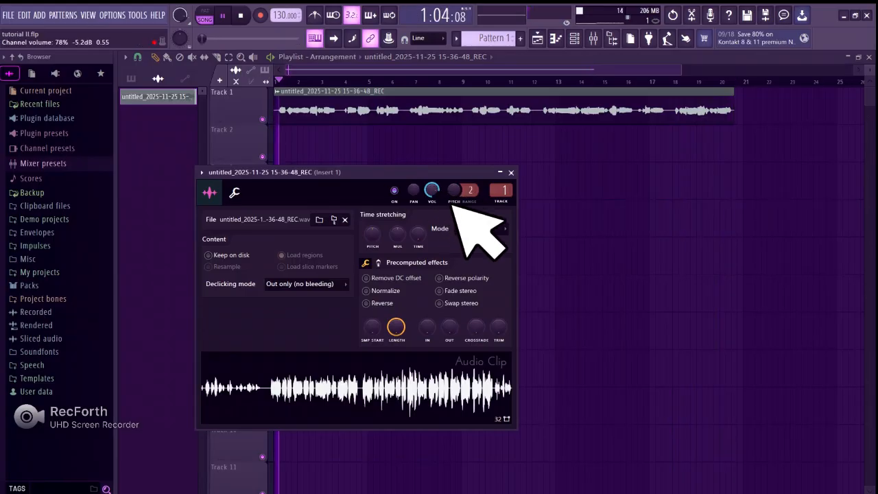
key("F9")
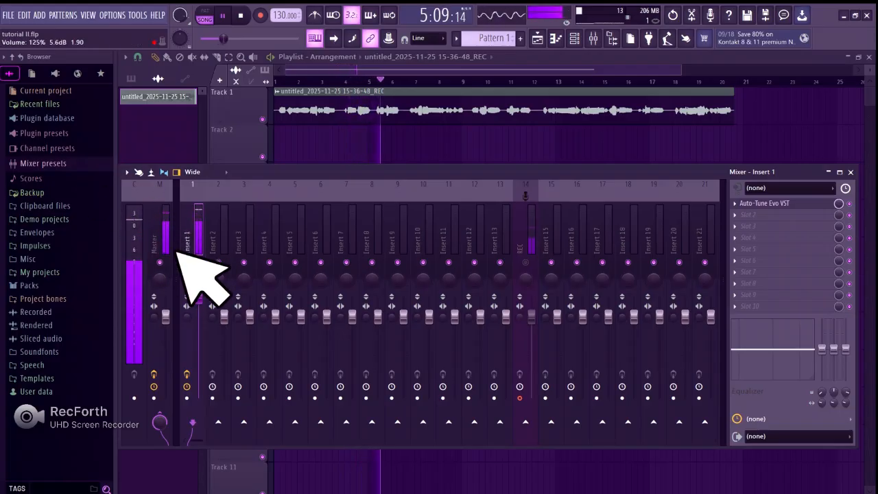
- Reset the Insert 1 fader and the recorded clip's channel volume to their default levels
right_click(198, 296)
left_click(218, 305)
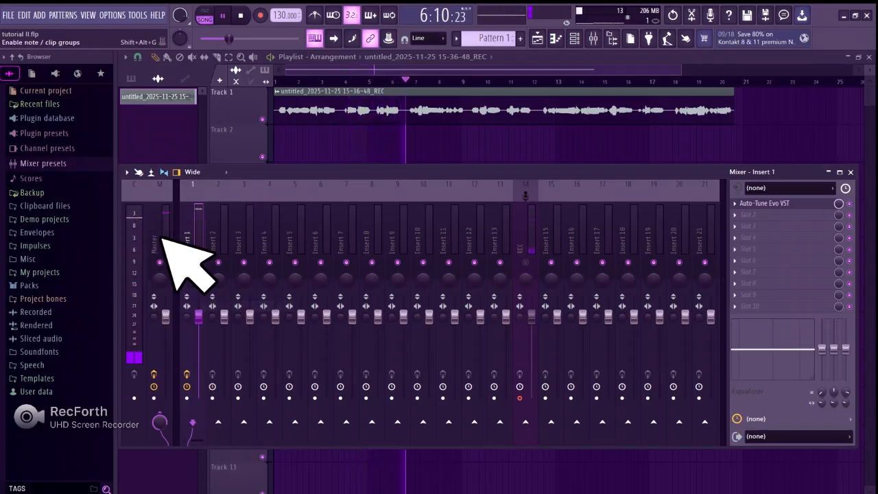
double_click(504, 119)
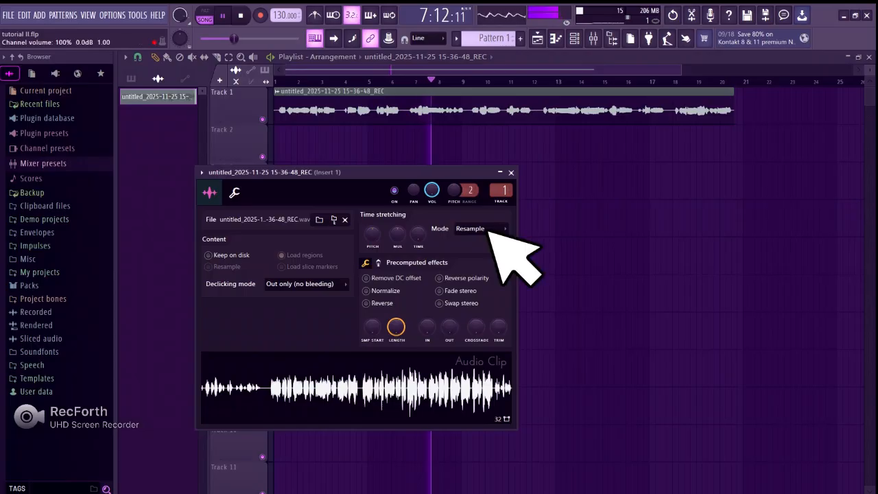
right_click(436, 192)
left_click(454, 196)
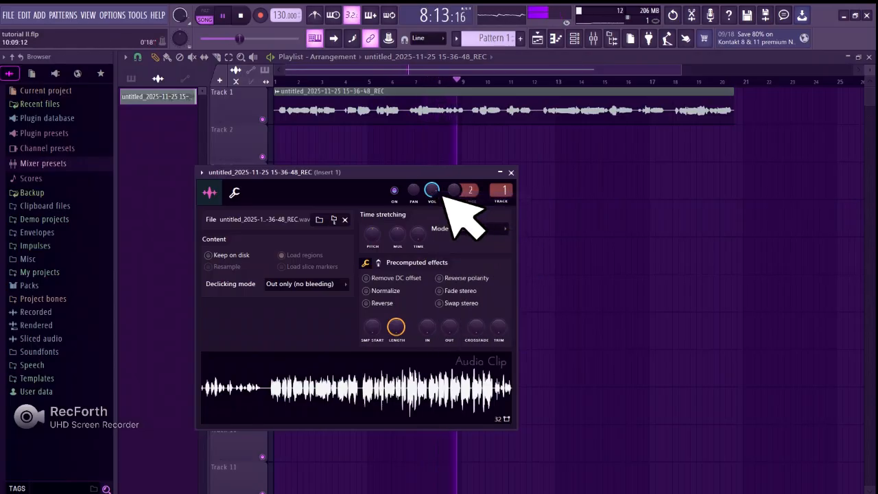
- Load Fruity Compressor into the second effect slot of Insert 1 and set its threshold to -20.1 dB
left_click(593, 38)
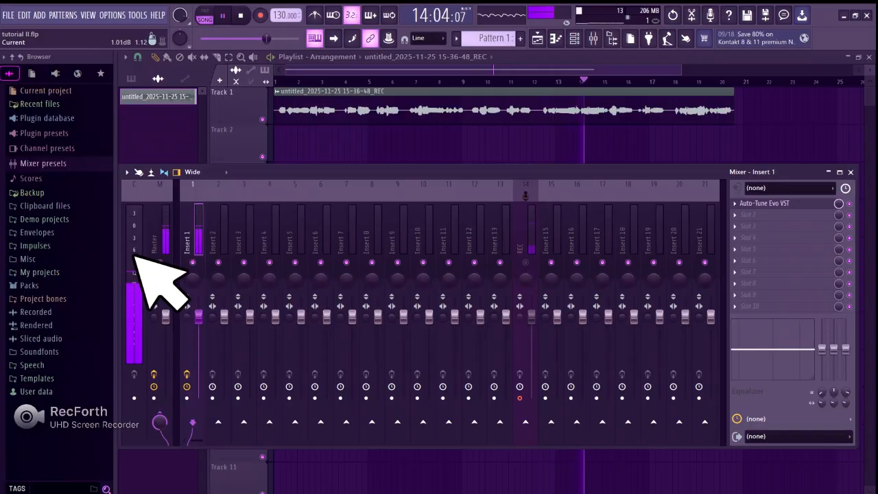
left_click(751, 214)
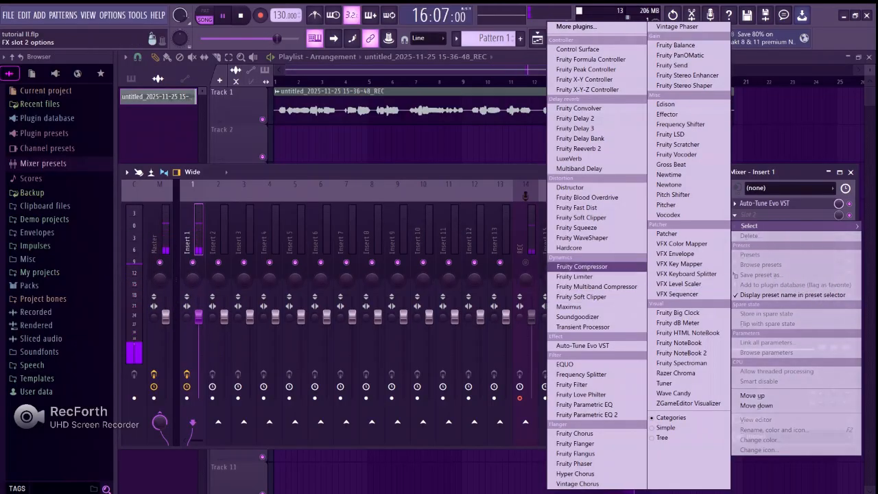
key("Escape")
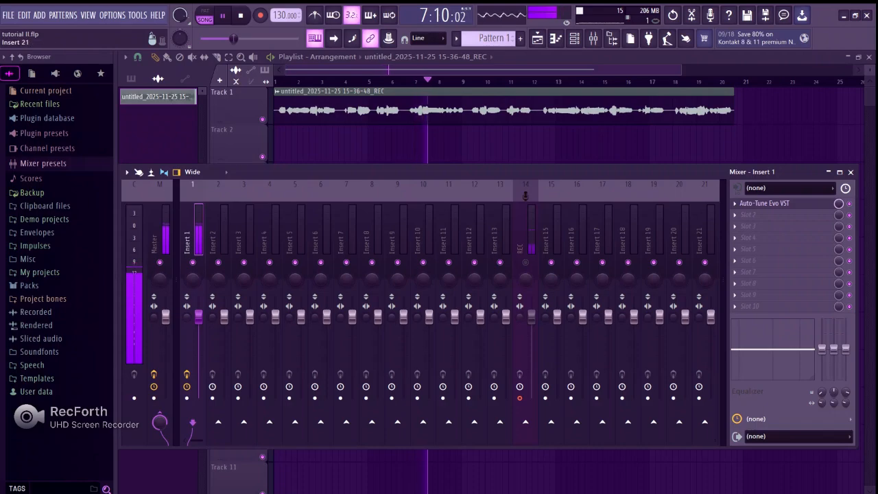
left_click(741, 214)
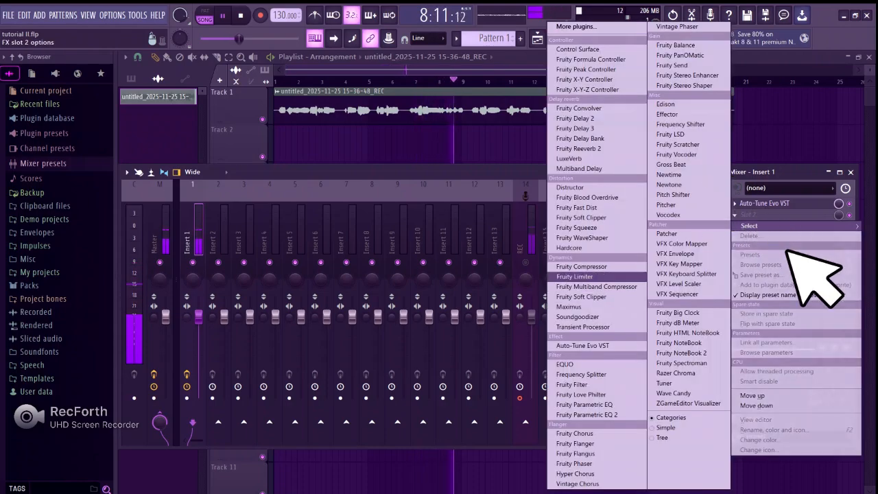
left_click(583, 266)
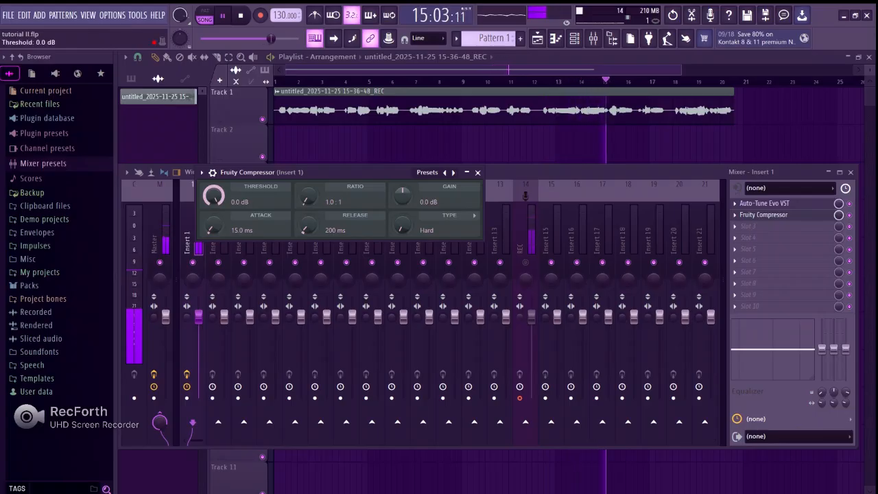
mouse_move(214, 196)
left_mouse_down()
mouse_move(214, 227)
mouse_move(214, 197)
left_mouse_up()
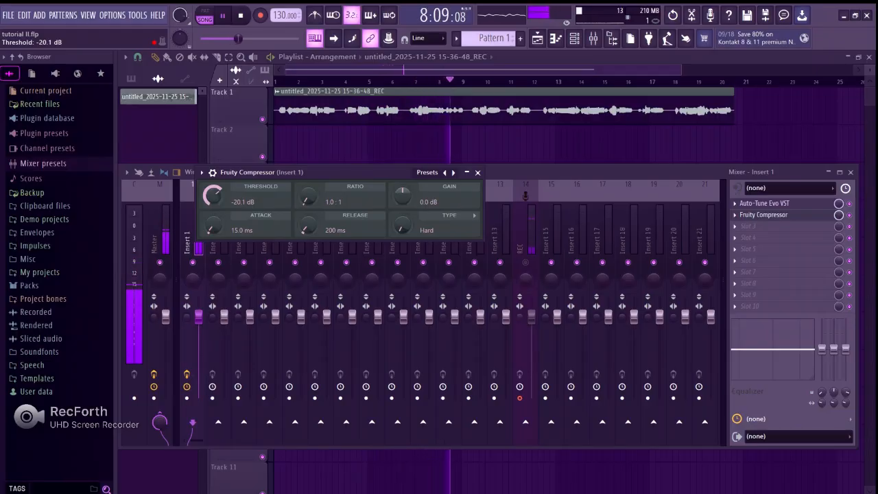
key("space")
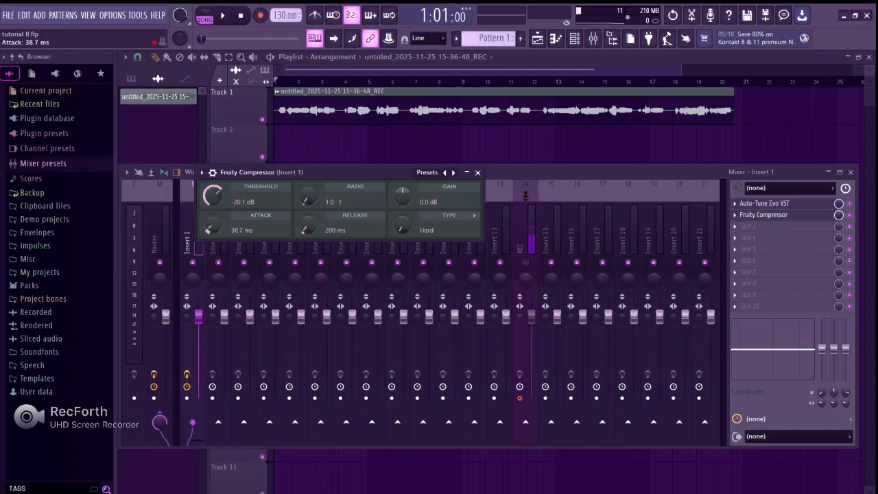
- Try a longer compressor attack while playing the vocal, and return the attack to 15.0 ms
mouse_move(220, 227)
left_mouse_down()
mouse_move(270, 266)
mouse_move(220, 225)
mouse_move(270, 242)
mouse_move(219, 220)
mouse_move(272, 268)
mouse_move(217, 223)
left_mouse_up()
key("space")
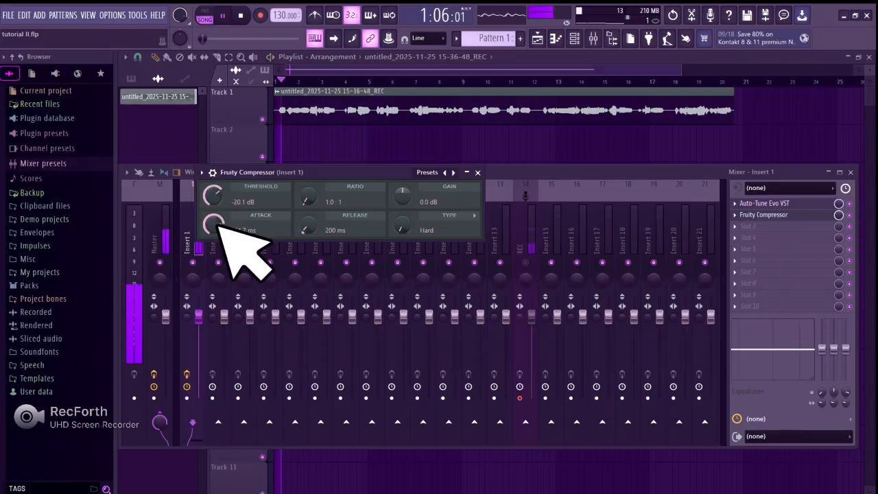
mouse_move(214, 206)
left_mouse_down()
mouse_move(214, 285)
mouse_move(214, 164)
mouse_move(214, 209)
left_mouse_up()
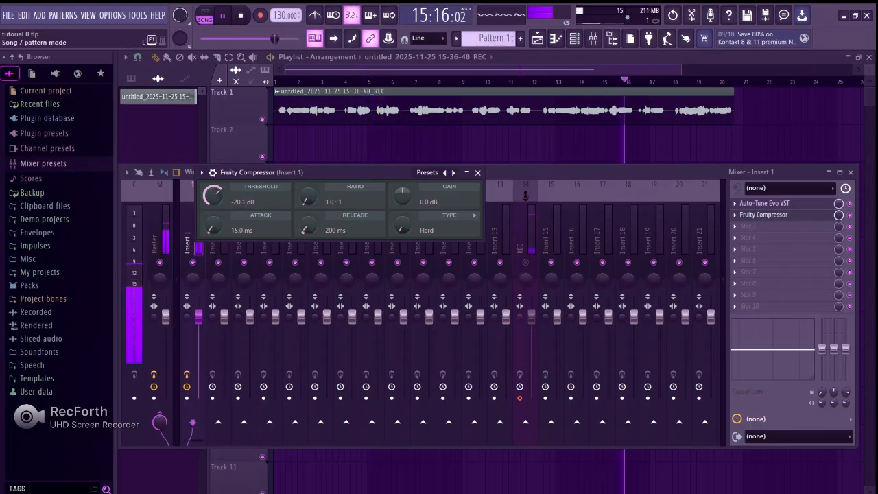
key("space")
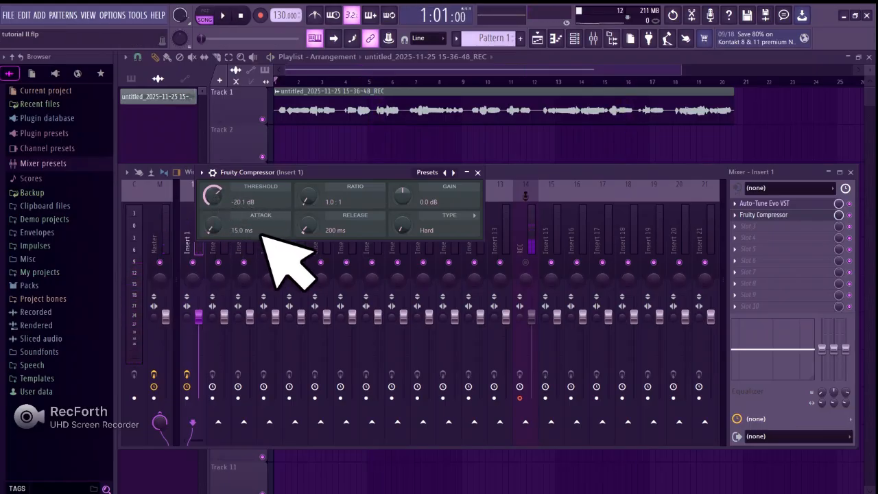
- Play the vocal briefly and lower the compressor's attack to 0.0 ms
left_click(214, 194)
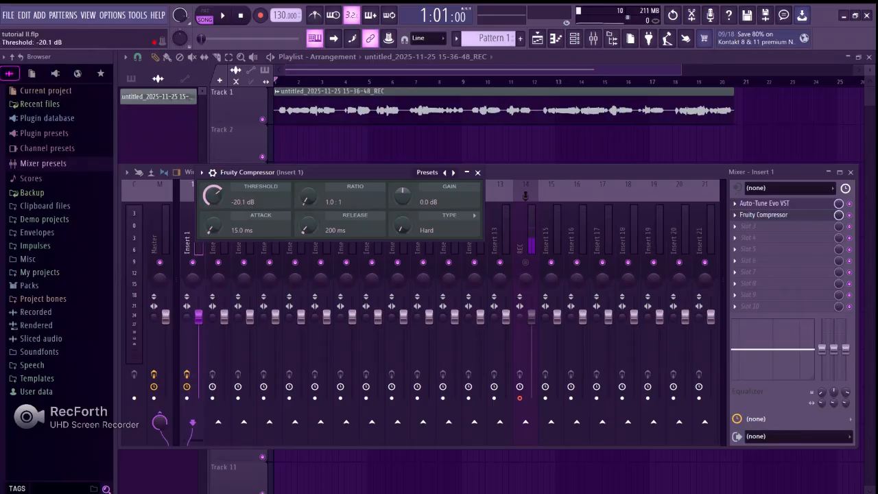
key("space")
key("space")
left_click(213, 227)
mouse_move(218, 232)
left_mouse_down()
mouse_move(263, 266)
mouse_move(217, 229)
left_mouse_up()
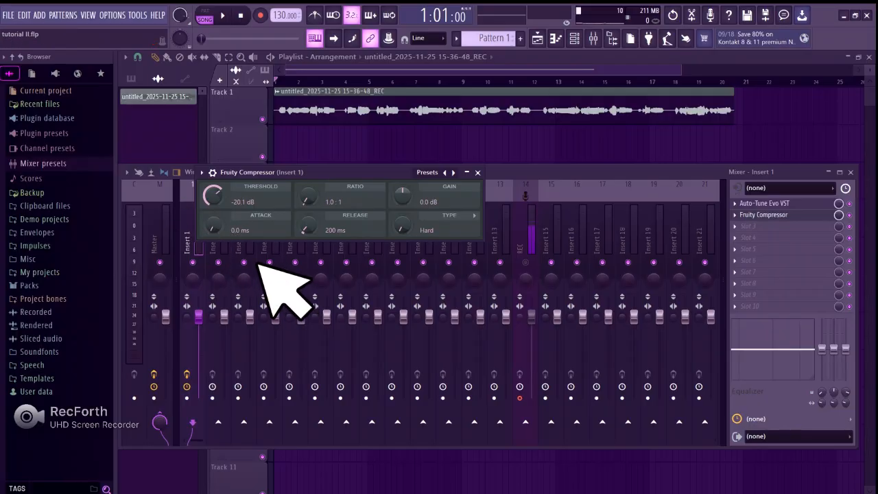
left_click(209, 226)
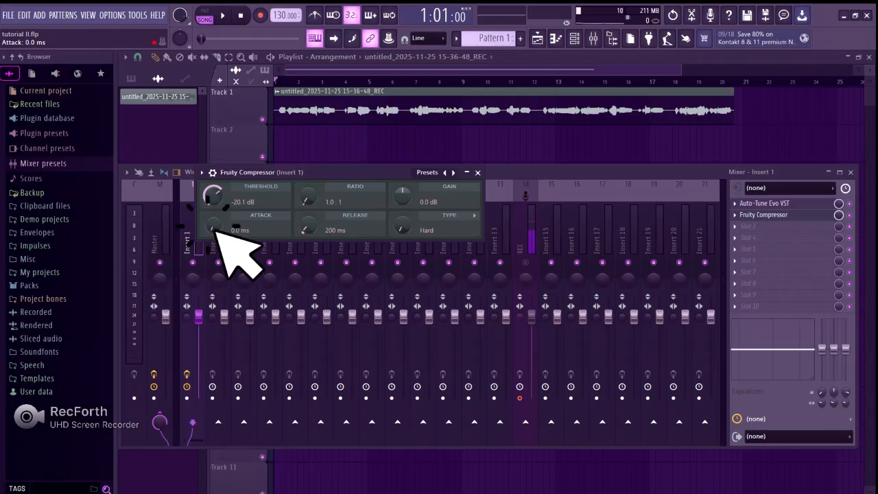
left_click(210, 226)
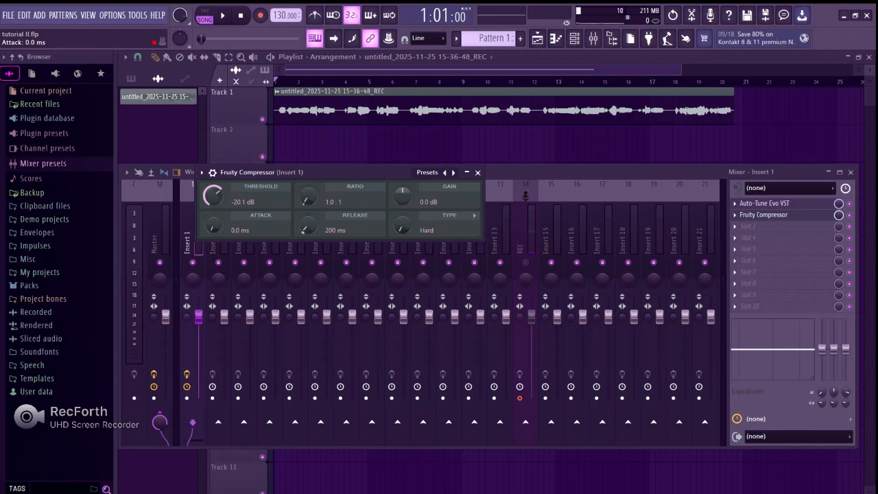
- Set the compressor's attack to about 322.5 ms and its ratio to 3.0:1
left_click_drag(213, 225, 213, 222)
left_click_drag(213, 225, 213, 207)
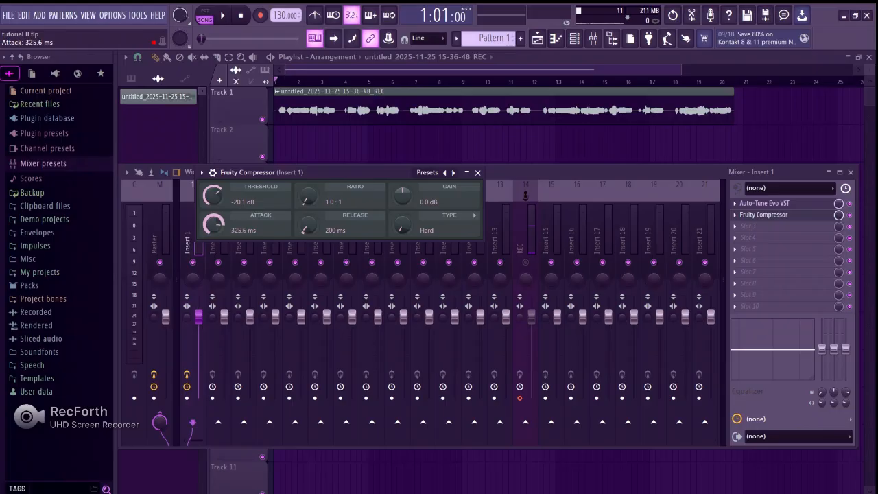
left_click_drag(307, 196, 307, 194)
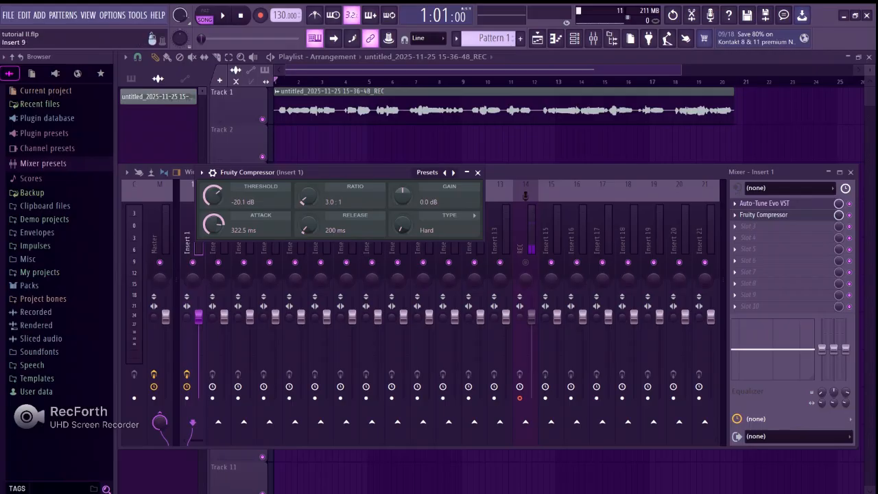
- Set the compressor's type to Soft/R and its release to 1211 ms
left_click_drag(403, 225, 402, 196)
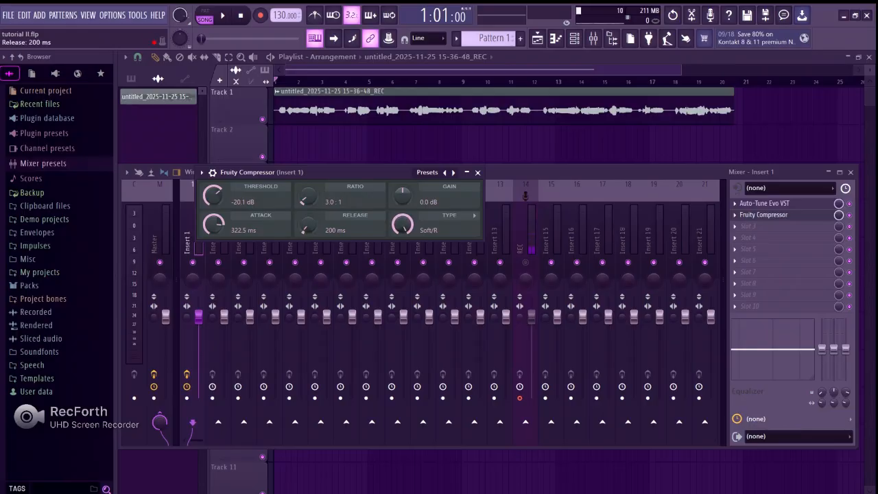
mouse_move(308, 225)
left_mouse_down()
mouse_move(308, 207)
mouse_move(301, 218)
mouse_move(354, 263)
mouse_move(301, 220)
mouse_move(310, 239)
left_mouse_up()
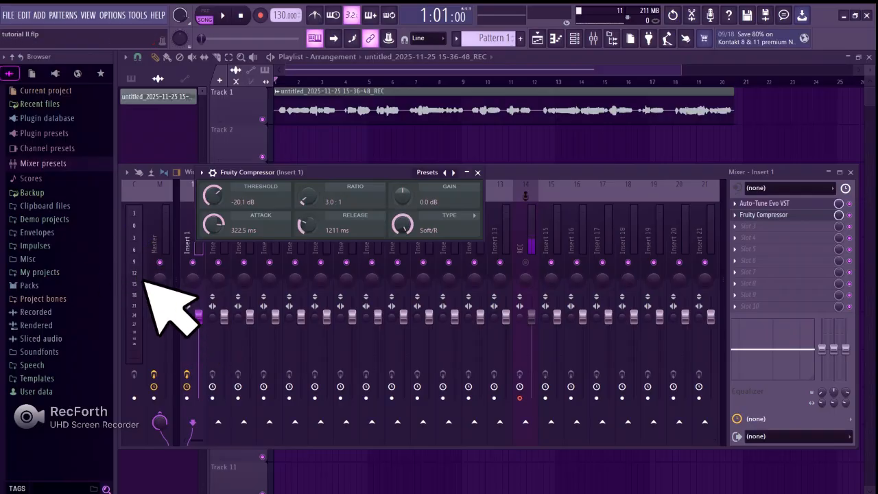
left_click(306, 227)
left_click(306, 227)
left_click(306, 226)
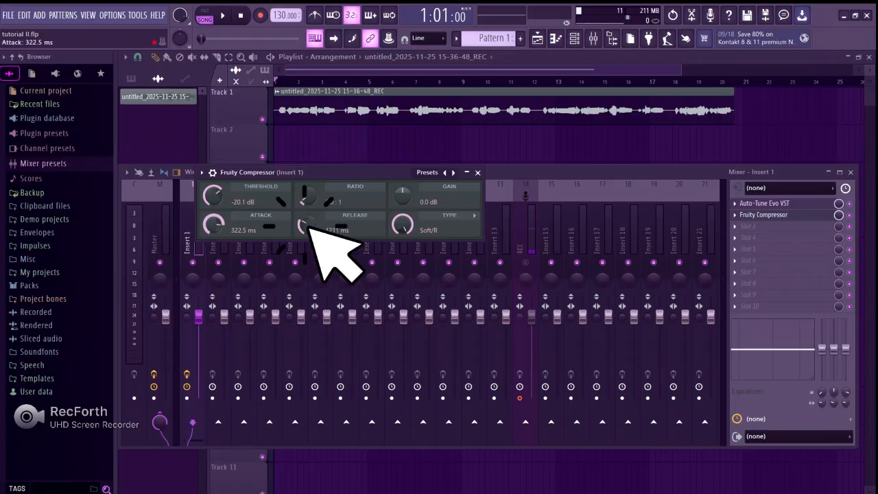
left_click(308, 229)
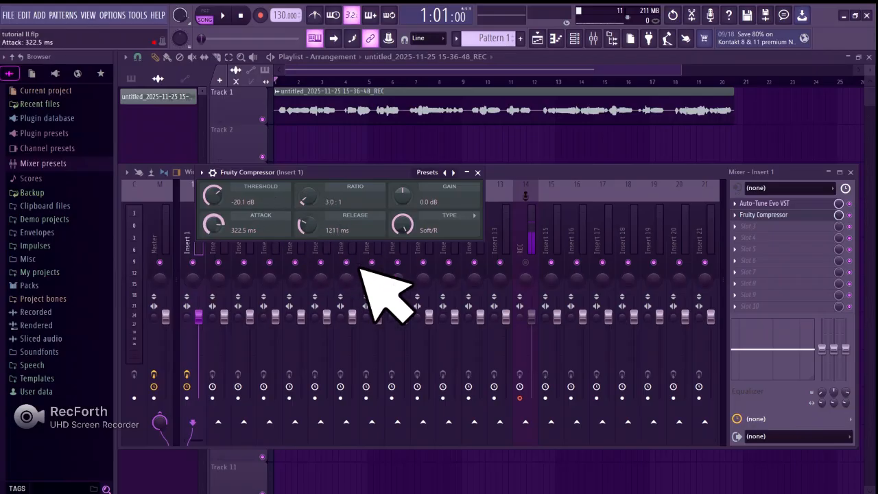
left_click(308, 229)
left_click(310, 226)
left_click(308, 227)
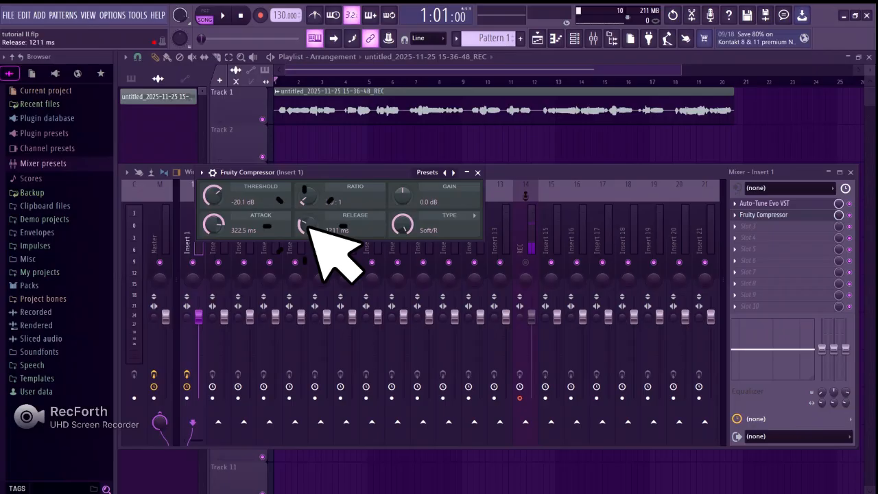
left_click(308, 228)
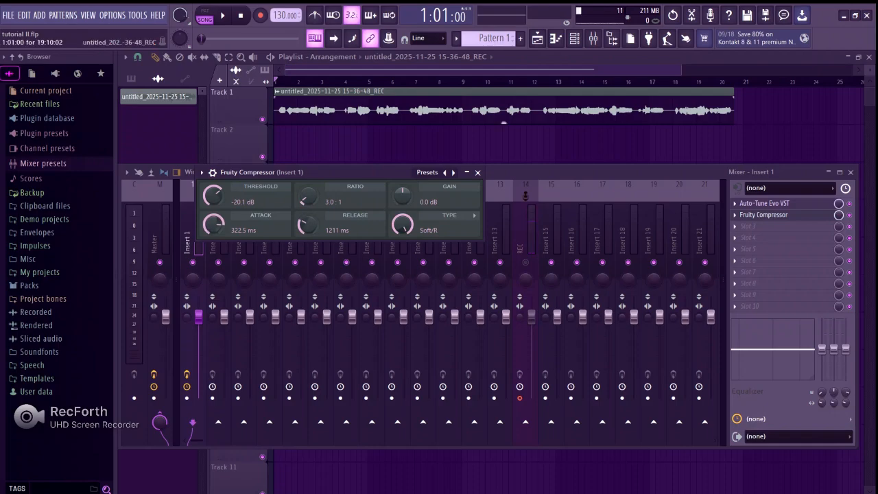
- Reopen Fruity Compressor on Insert 1 and try its gain at 4.5 dB and -0.5 dB
left_click_drag(681, 70, 851, 70)
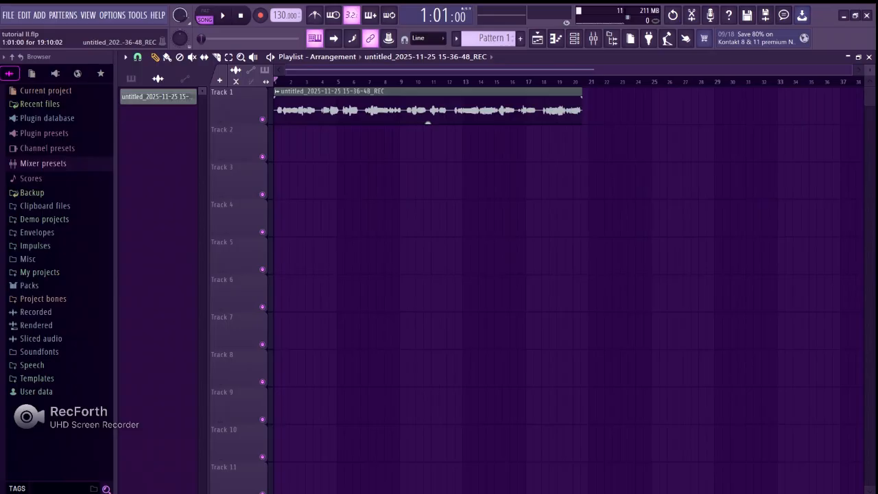
key("F9")
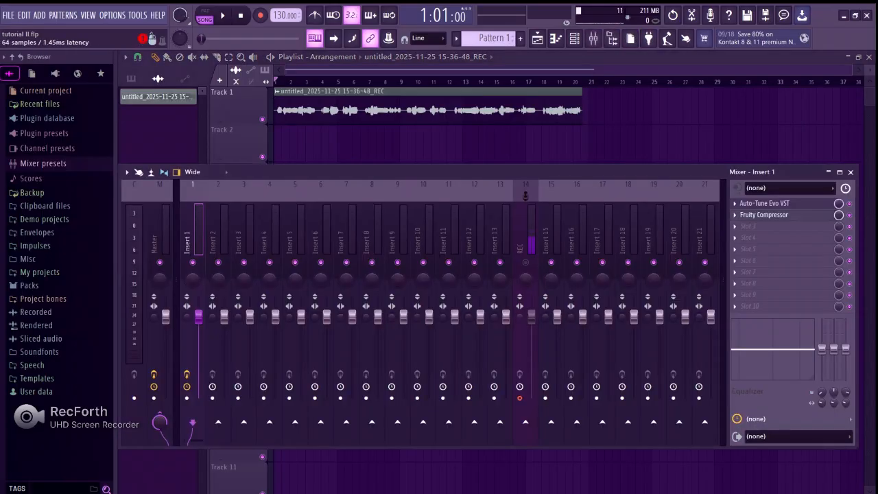
left_click(764, 214)
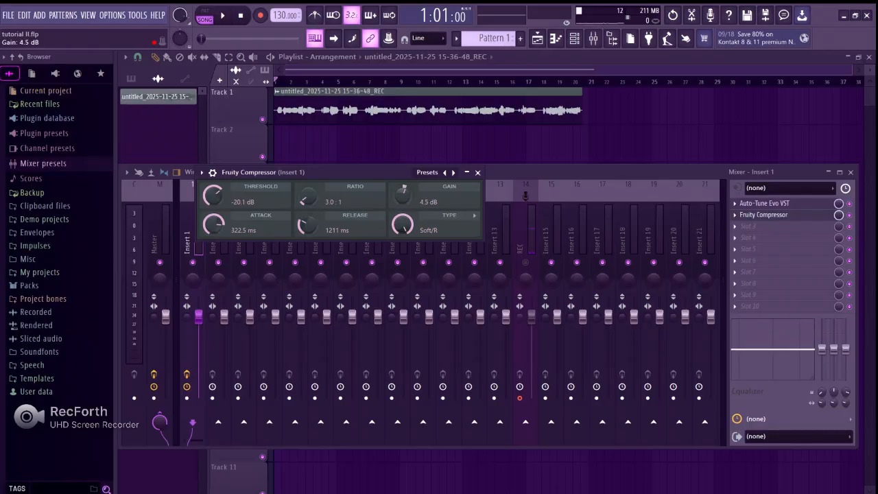
left_click(404, 190)
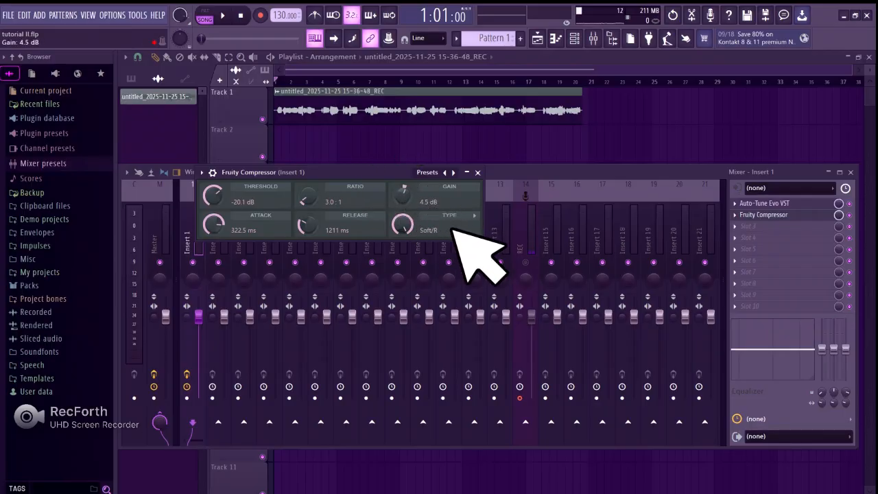
left_click(401, 187)
left_click_drag(400, 188, 409, 190)
left_click_drag(450, 229, 453, 229)
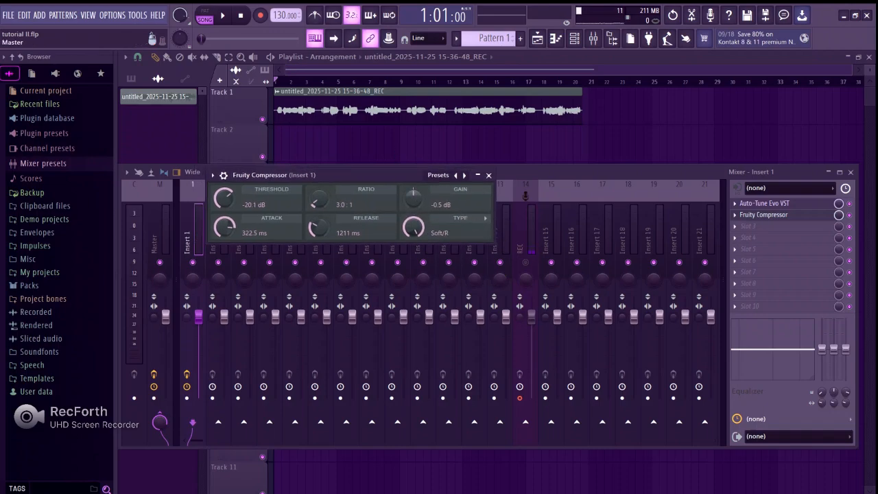
- Check the Master track's effects, reopen Fruity Compressor on Insert 1 and play the vocal
left_click(157, 236)
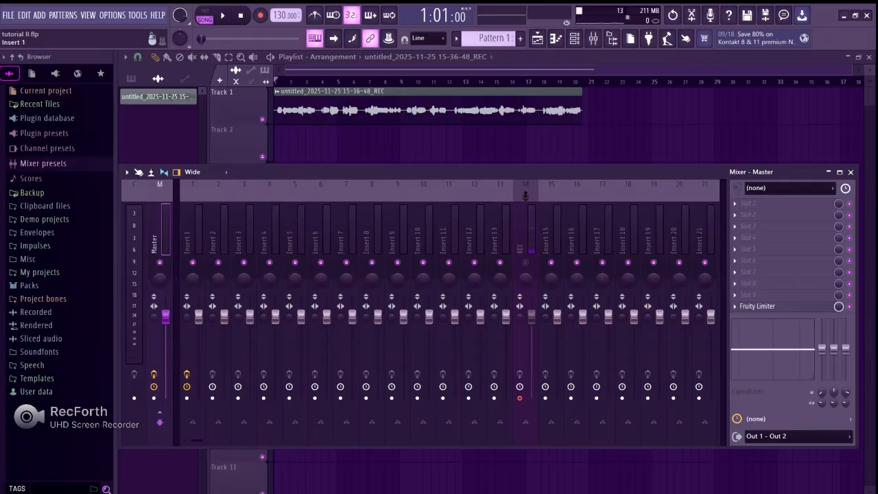
left_click(188, 240)
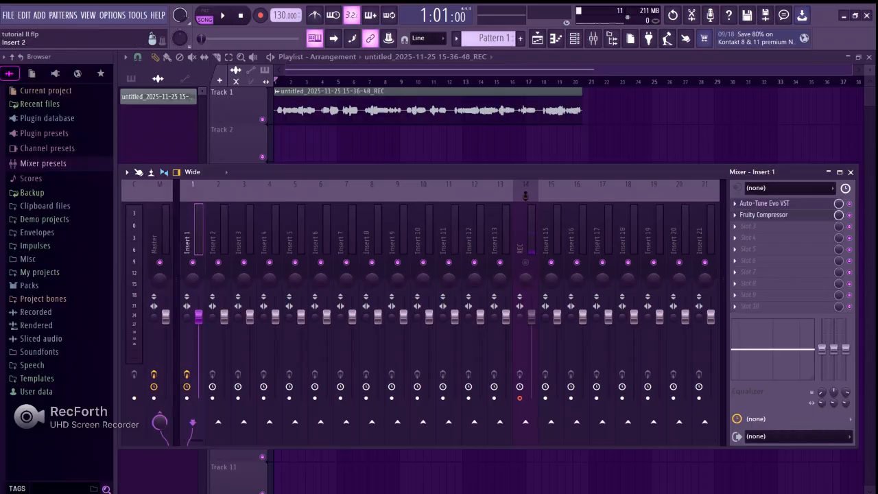
left_click(764, 215)
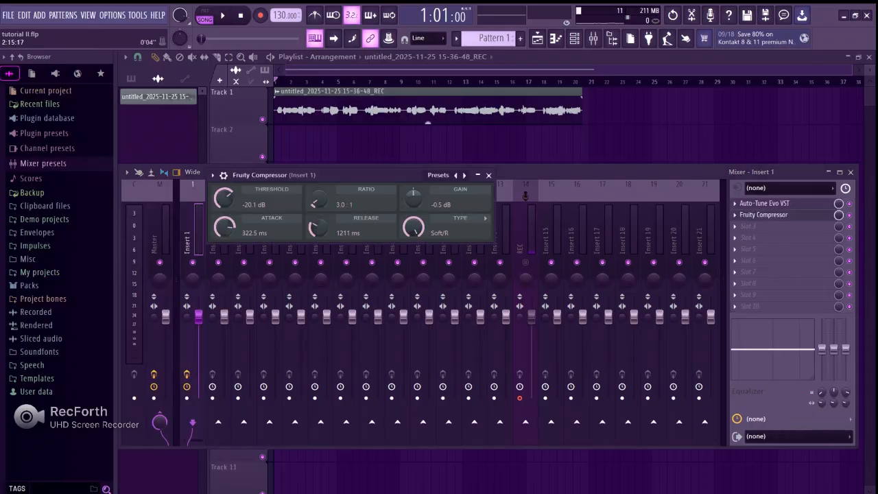
left_click_drag(303, 175, 353, 201)
key("space")
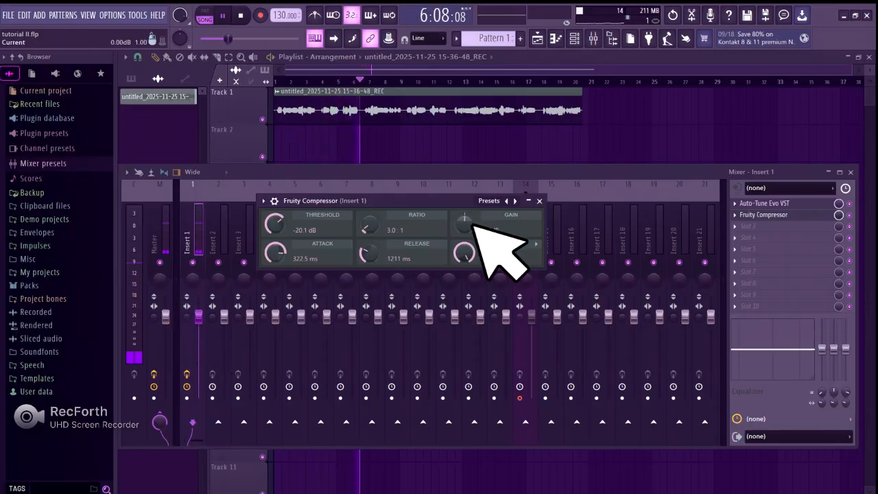
- Reopen Fruity Compressor on Insert 1 during playback and raise its gain to 12.5 dB
left_click(539, 201)
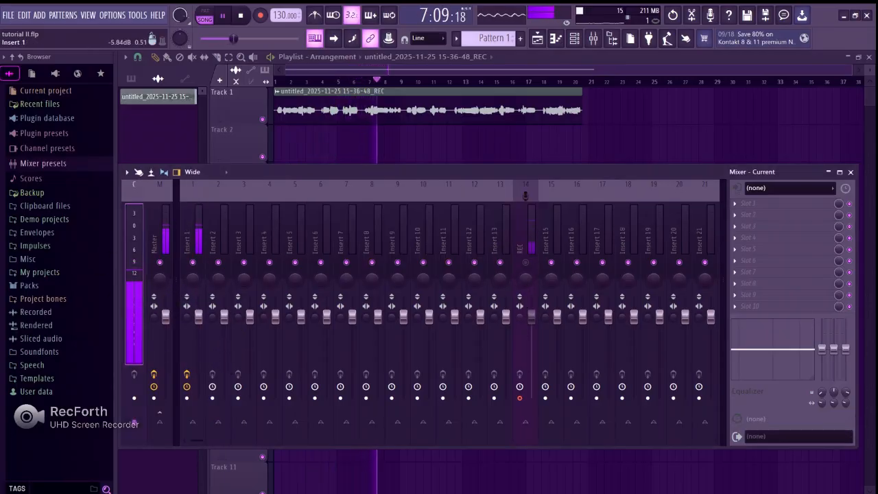
left_click(198, 316)
left_click(775, 215)
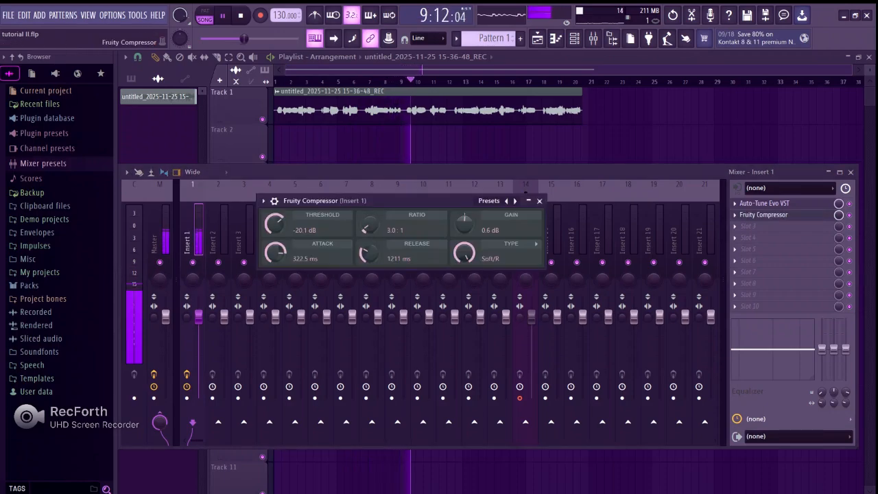
left_click_drag(411, 201, 420, 228)
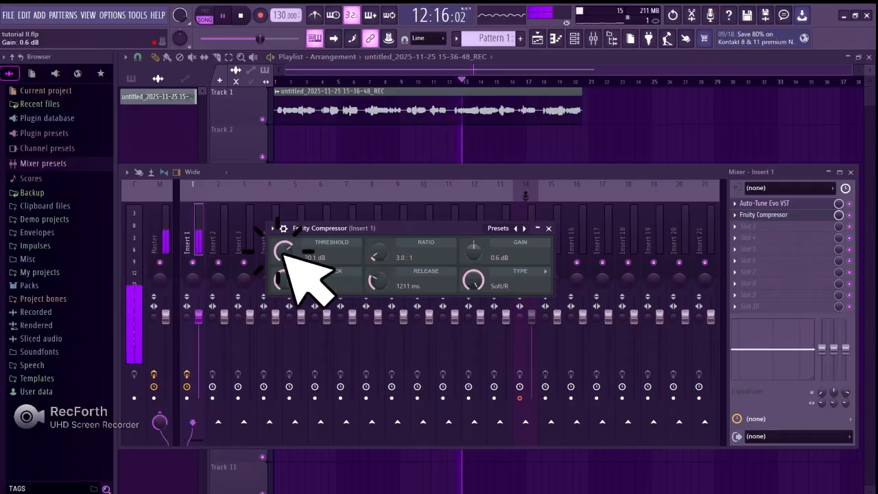
left_click_drag(477, 255, 474, 252)
left_click_drag(525, 295, 130, 233)
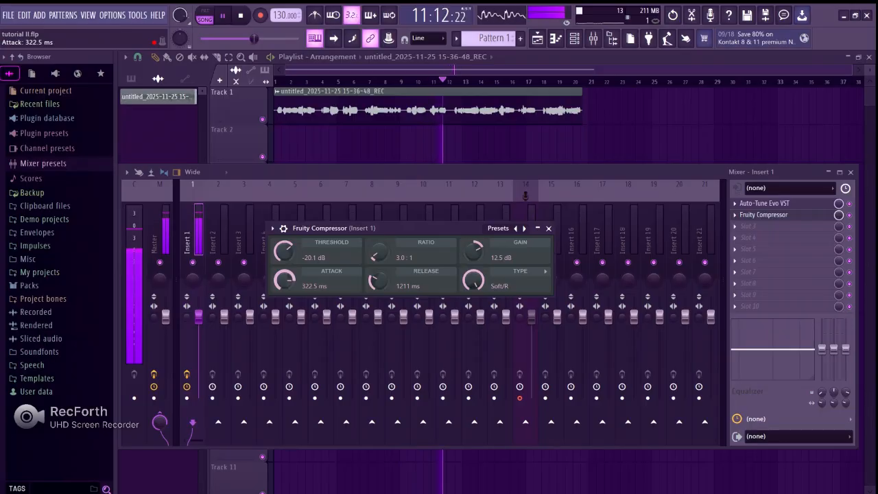
- Try compressor ratios of 30.0:1, 2.0:1 and 27.0:1 during playback, and set the ratio to 2.9:1
left_click_drag(378, 252, 379, 198)
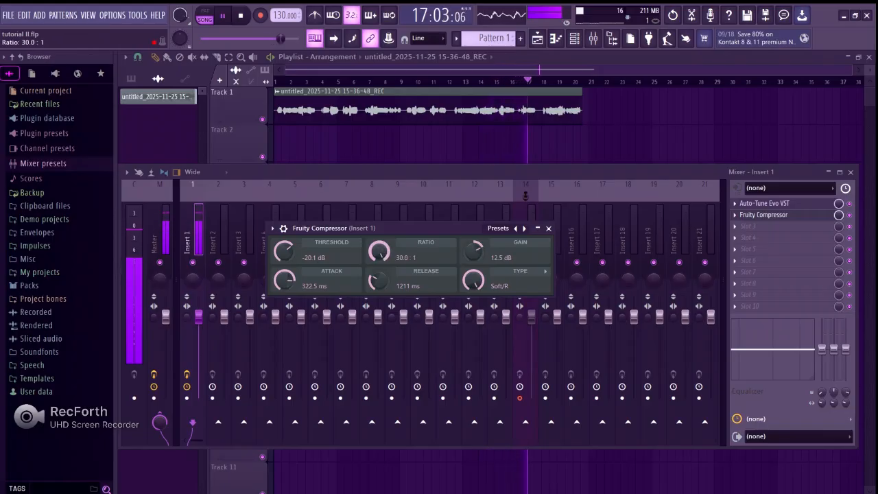
left_click_drag(378, 251, 378, 298)
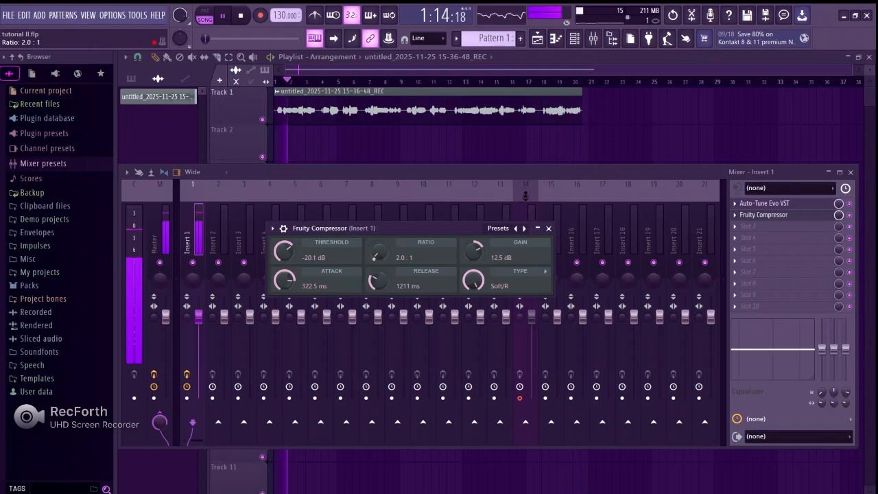
left_click_drag(379, 252, 378, 206)
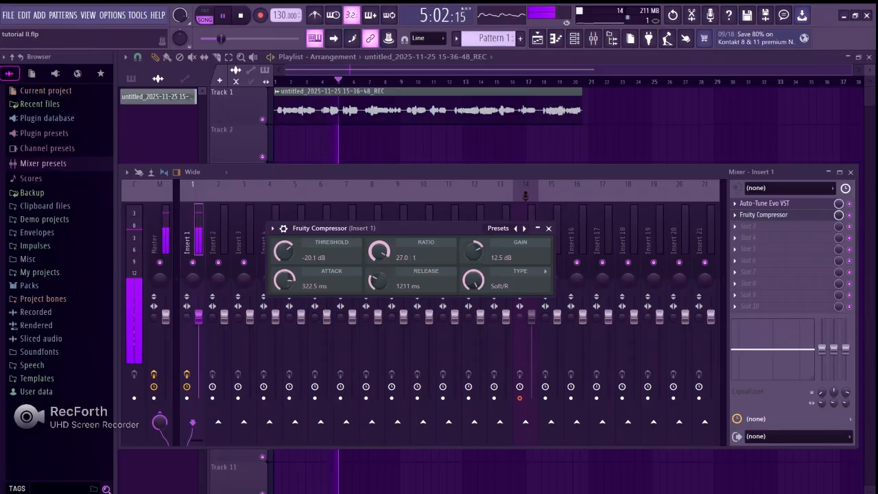
left_click_drag(379, 252, 379, 347)
- Try the compressor's attack at 400.0 ms and 0.0 ms during playback, and set it to 89.5 ms
left_click_drag(284, 280, 284, 241)
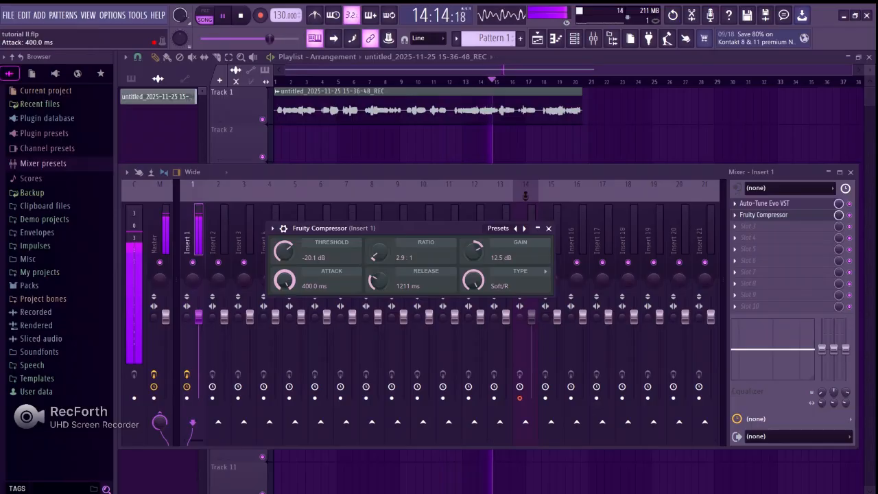
left_click_drag(284, 280, 284, 370)
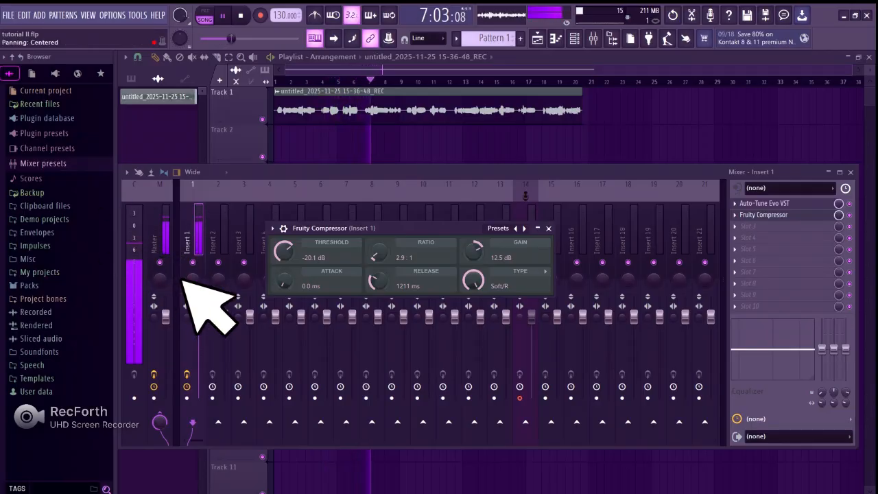
left_click_drag(282, 280, 282, 257)
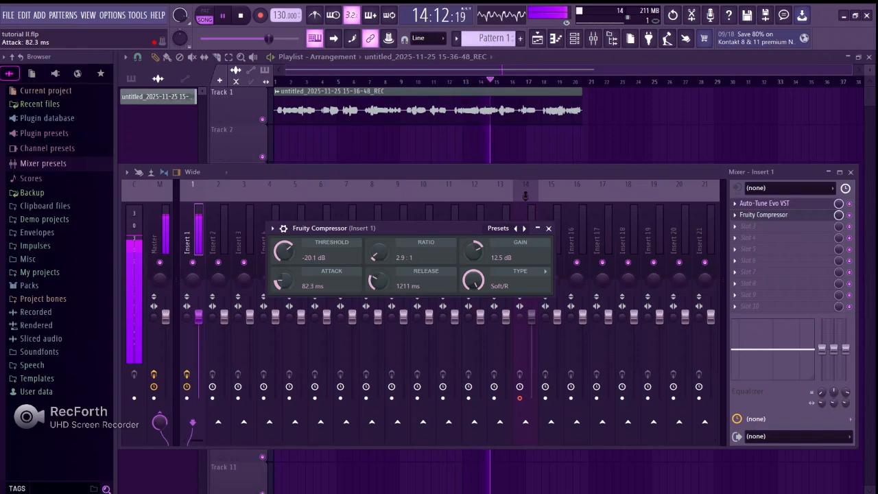
left_click_drag(280, 282, 280, 279)
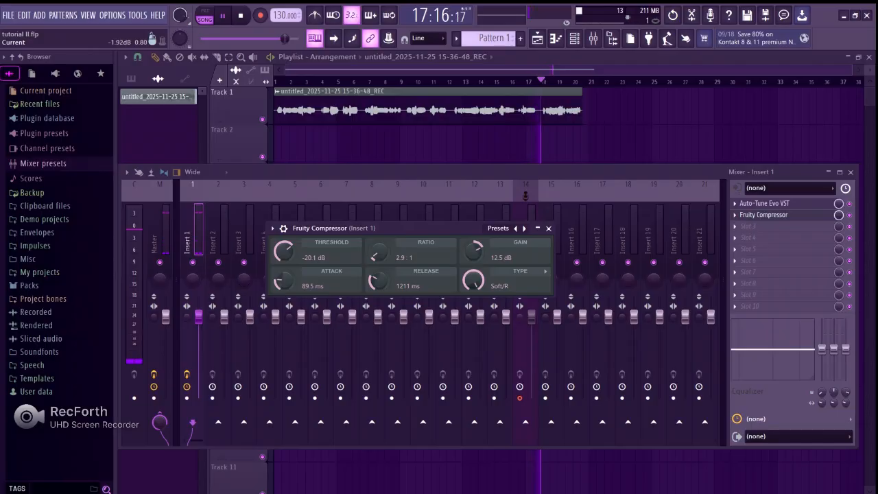
- Try the compressor's release at 4000 ms and 1 ms during playback, and set it to 1201 ms
left_click_drag(378, 280, 378, 230)
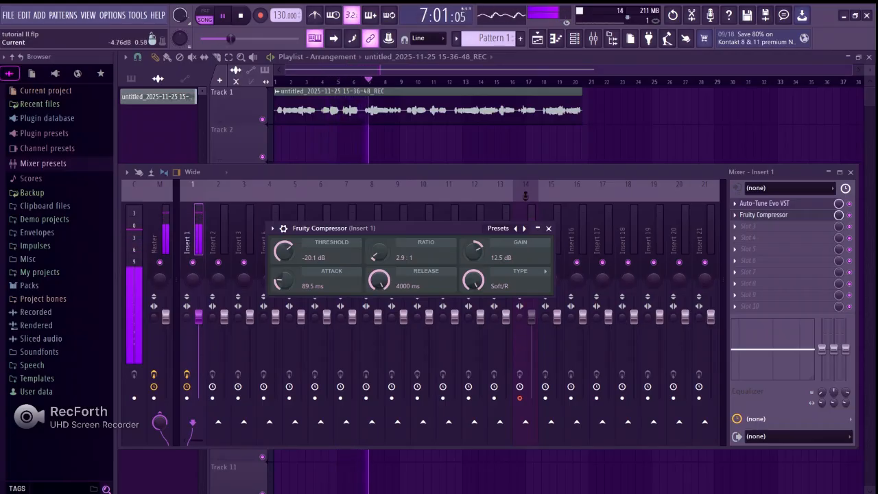
left_click_drag(378, 280, 378, 360)
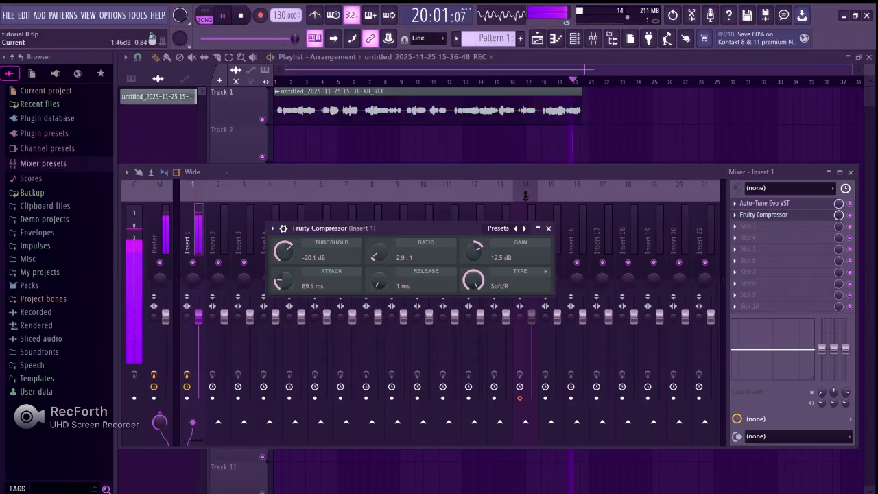
left_click_drag(377, 281, 376, 245)
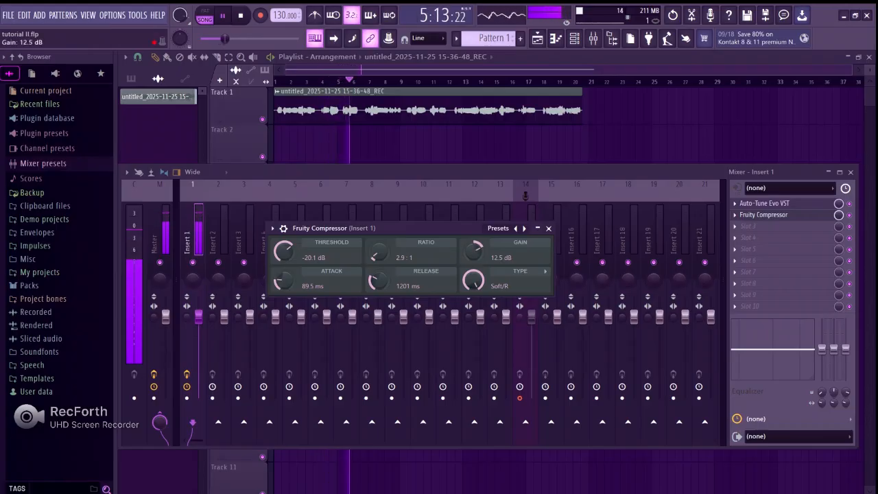
- Try the compressor's threshold at 0.0 dB, set it to -21.8 dB, and compare the vocal with the compressor bypassed
left_click_drag(284, 251, 283, 211)
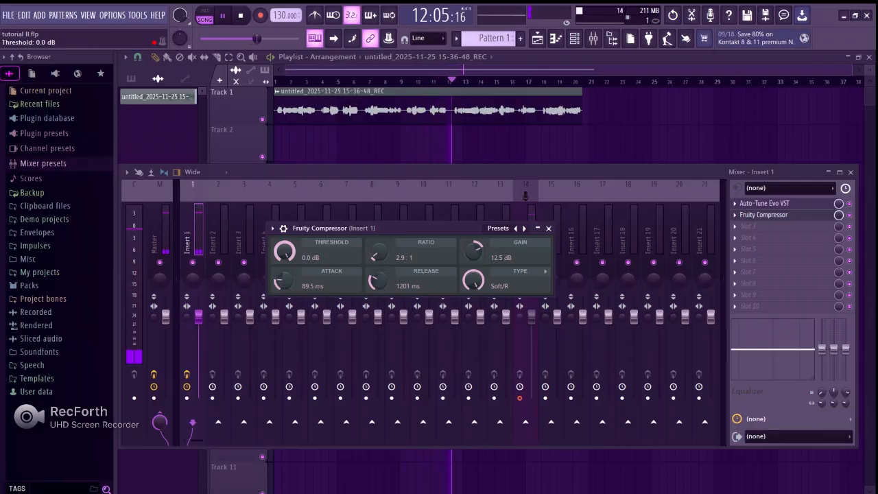
left_click_drag(284, 252, 285, 270)
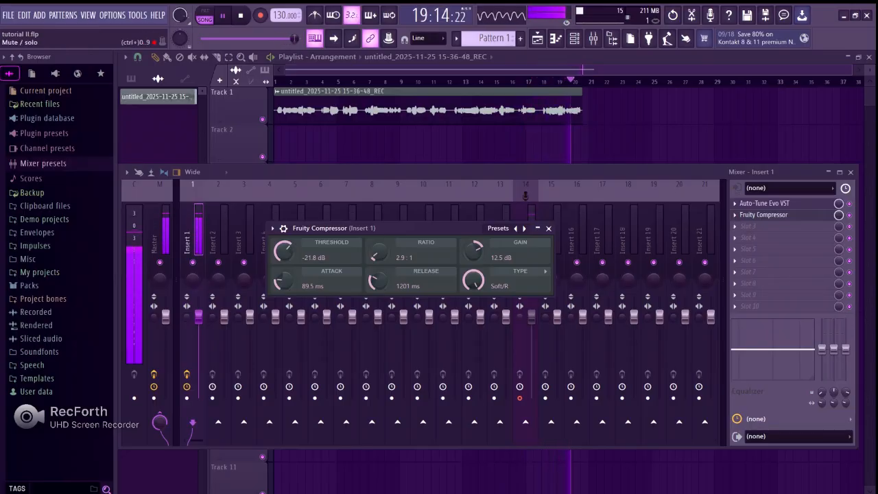
left_click(849, 215)
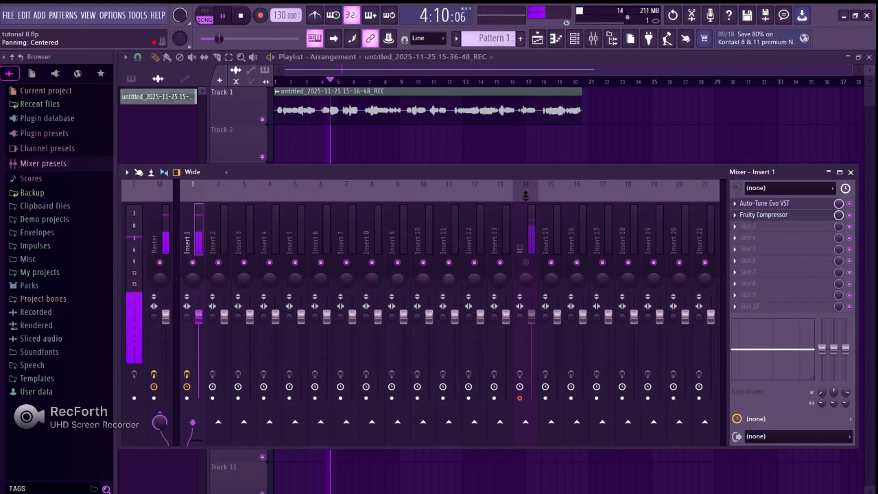
left_click(764, 215)
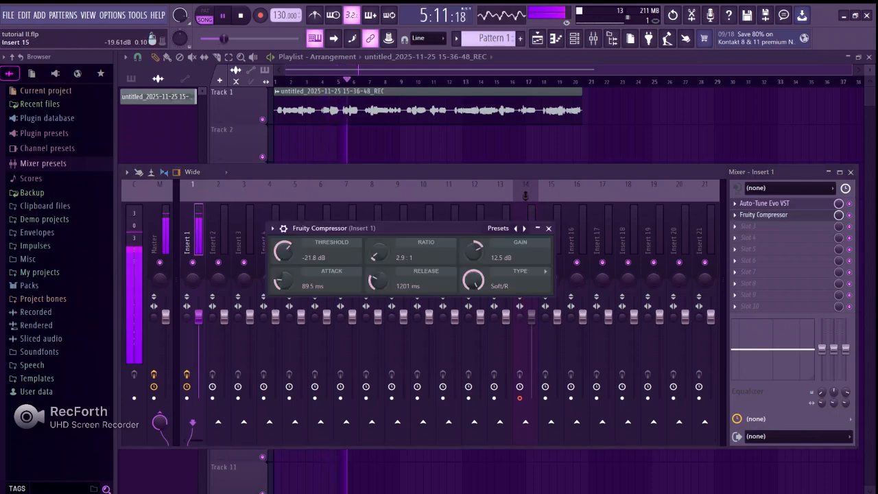
- Try the compressor's gain at 25.7 dB during playback, and raise it to 30.0 dB
left_click_drag(474, 251, 474, 236)
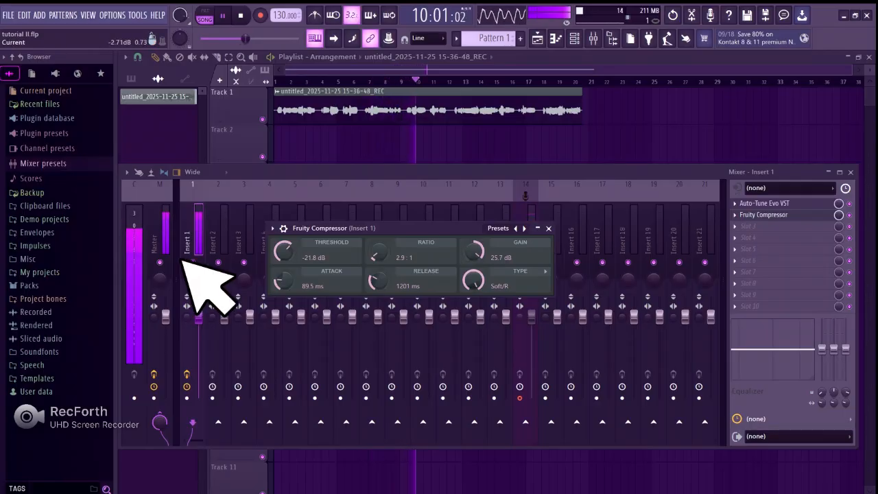
right_click(474, 251)
left_click(494, 258)
mouse_move(474, 251)
left_mouse_down()
mouse_move(474, 238)
mouse_move(475, 250)
left_mouse_up()
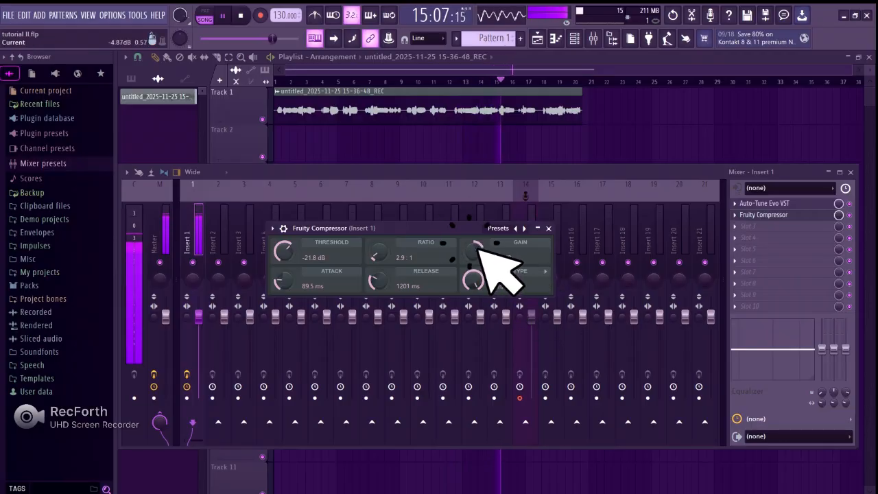
left_click_drag(477, 250, 477, 238)
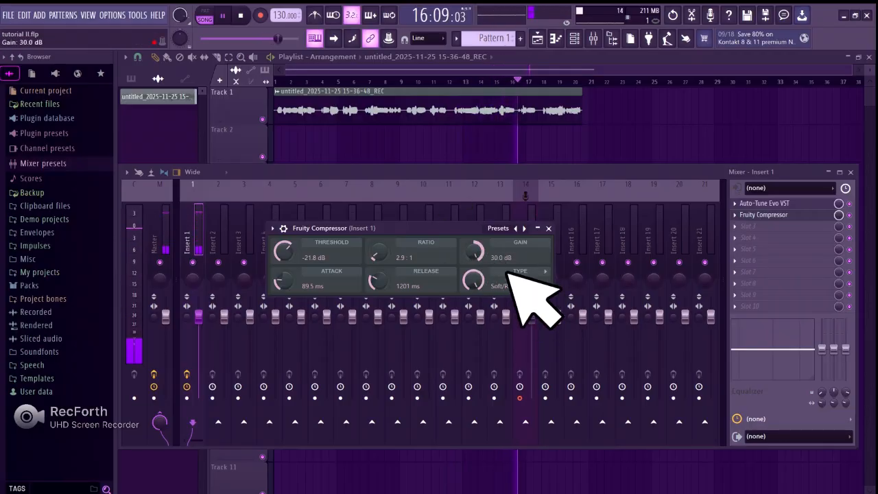
- Try the compressor's release at 1 ms, and set the release to 4000 ms and the attack to 400.0 ms
left_click_drag(176, 258, 130, 219)
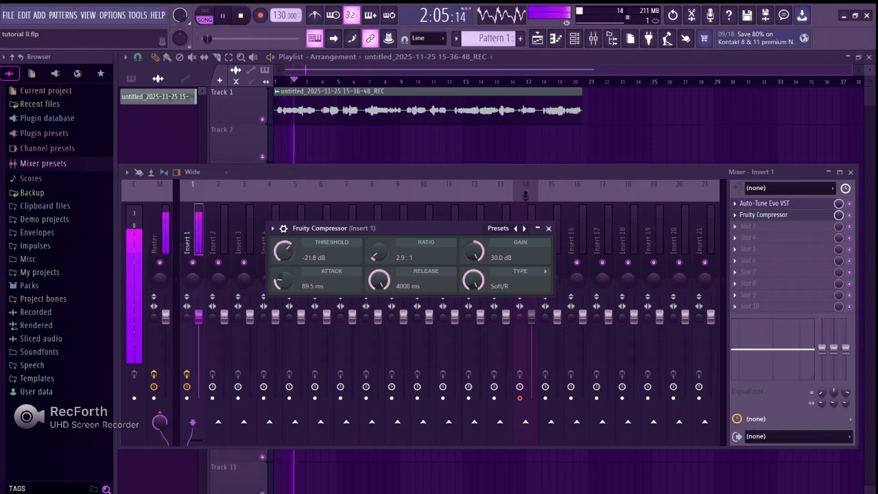
left_click_drag(379, 279, 378, 315)
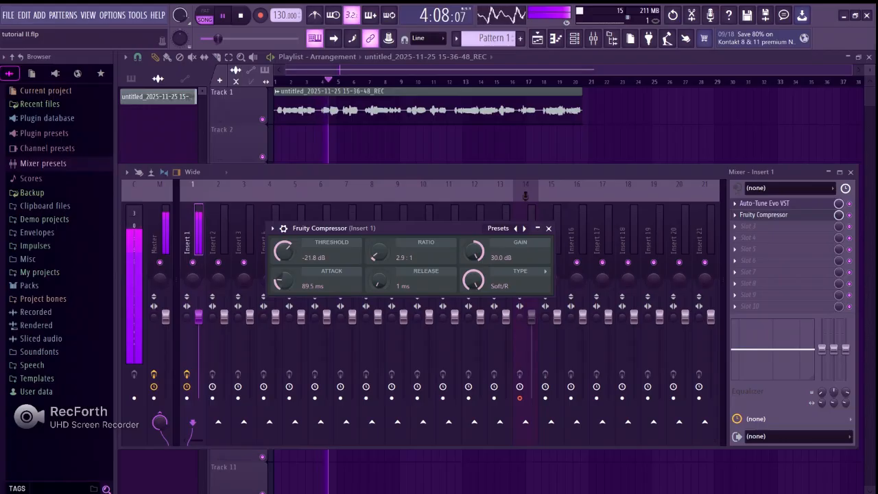
left_click_drag(378, 280, 379, 246)
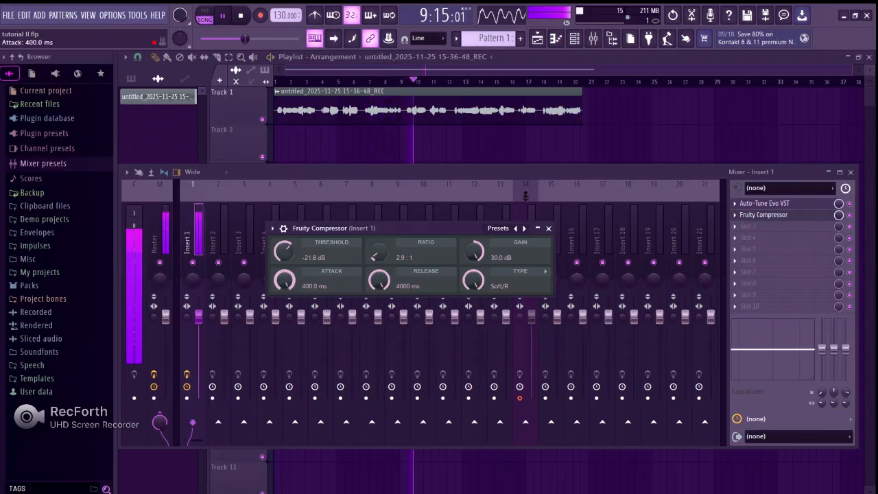
- Set the compressor's attack to 114.1 ms, try its ratio at 30.0:1 during playback, and set the ratio to 3.3:1
left_click_drag(283, 279, 284, 337)
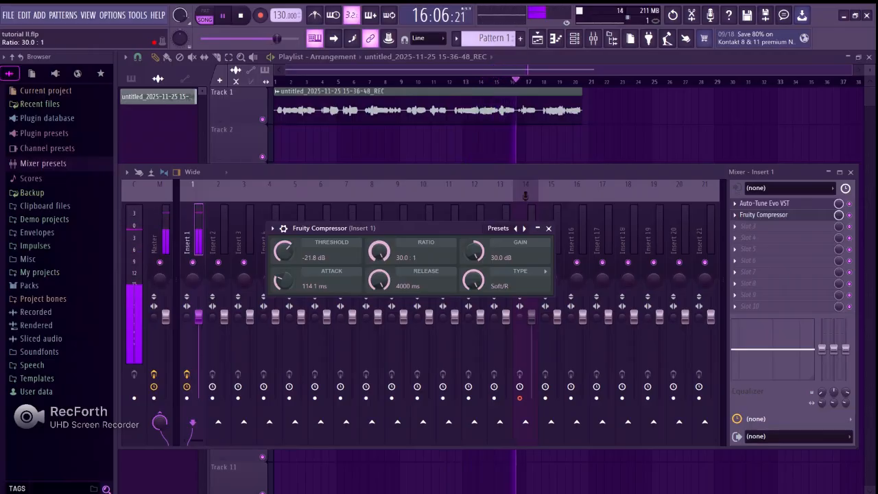
left_click_drag(378, 251, 379, 326)
left_click_drag(378, 252, 379, 250)
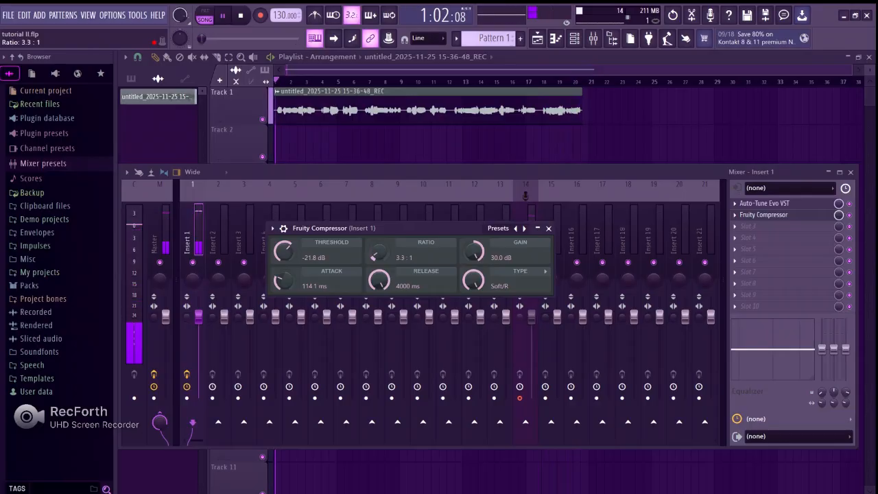
- Fine-tune the compressor to an attack of 103.3 ms, a release of 1237 ms and a gain of 12.9 dB
left_click_drag(283, 280, 284, 285)
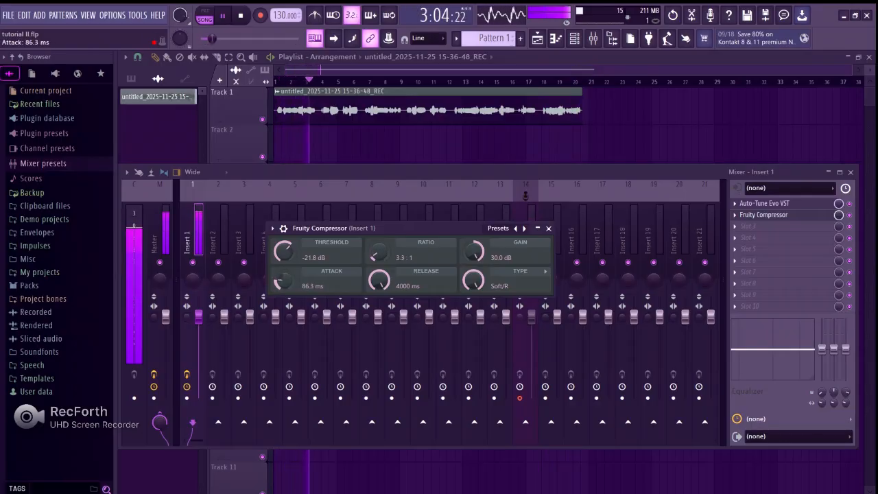
left_click_drag(284, 280, 283, 274)
left_click_drag(378, 280, 378, 314)
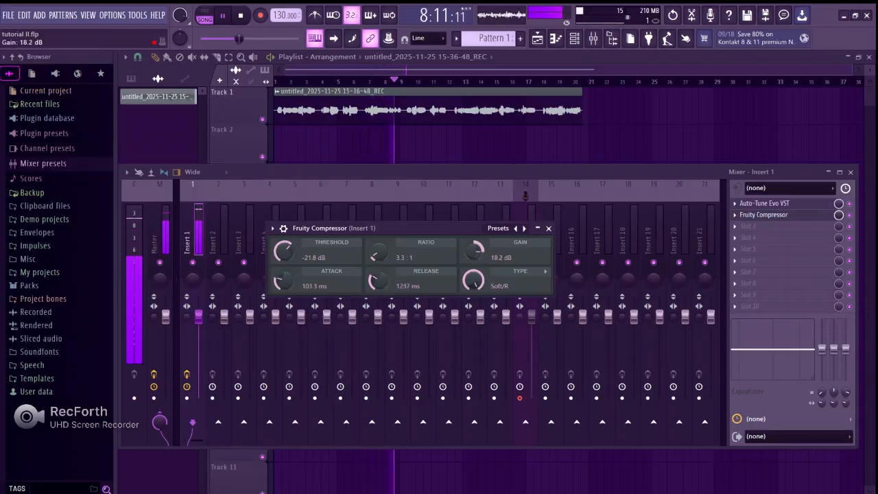
left_click_drag(473, 251, 473, 254)
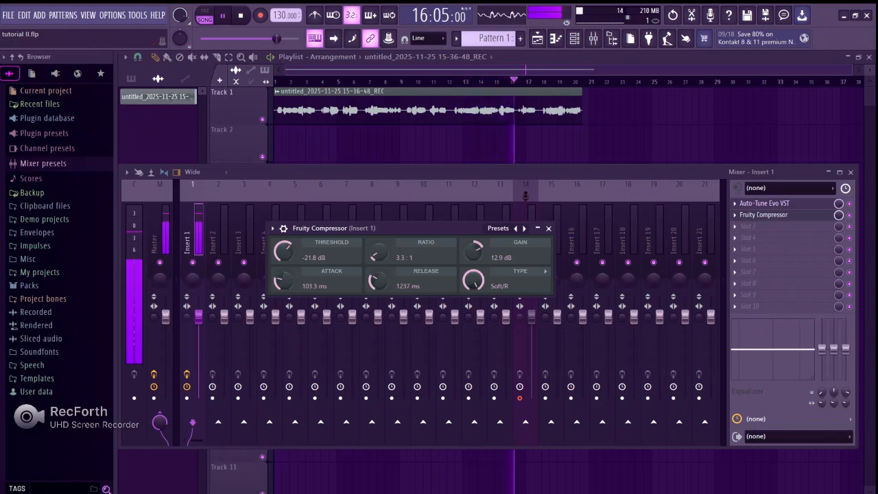
- Open the save dialog for a preset of the compressor's settings and cancel it
mouse_move(425, 228)
left_mouse_down()
mouse_move(439, 229)
mouse_move(419, 236)
left_mouse_up()
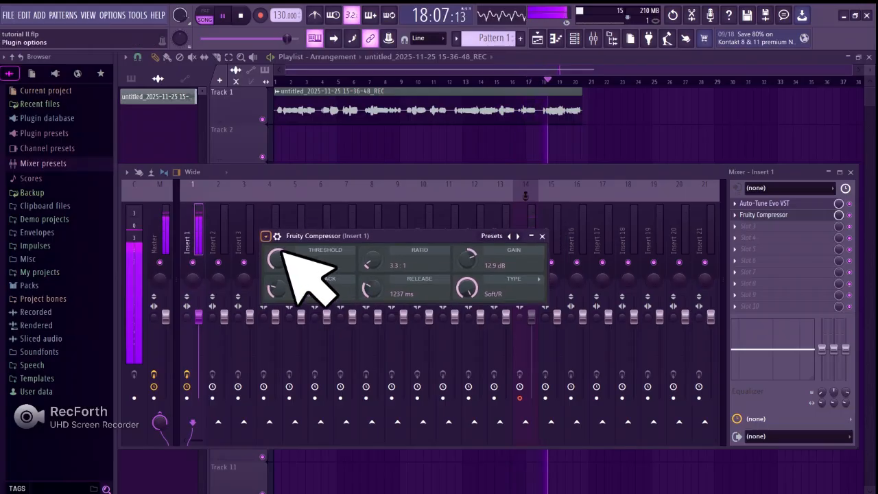
left_click(265, 236)
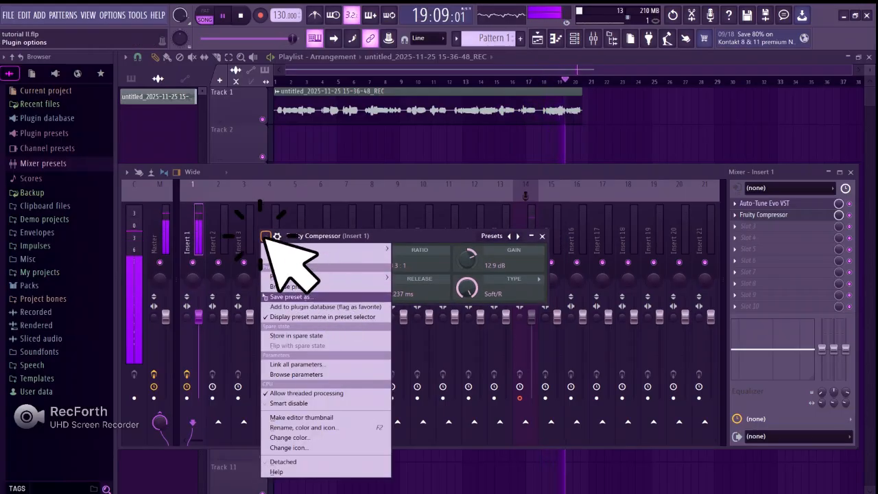
left_click(268, 236)
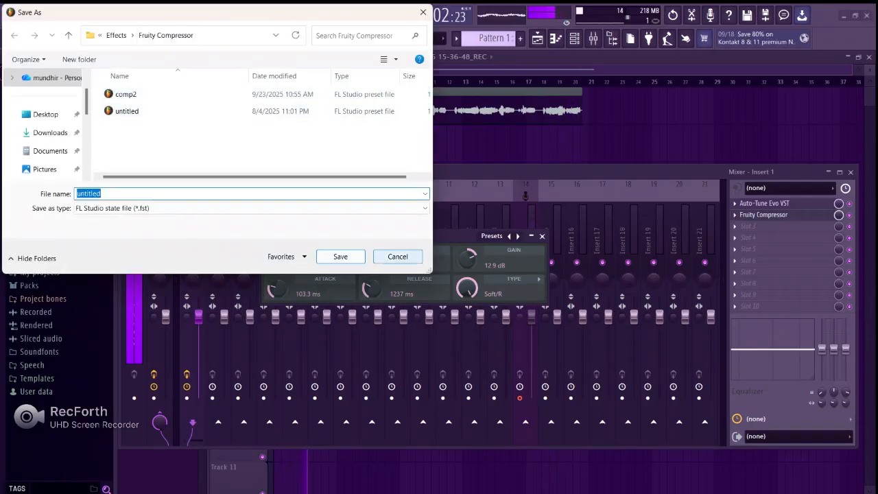
left_click(397, 256)
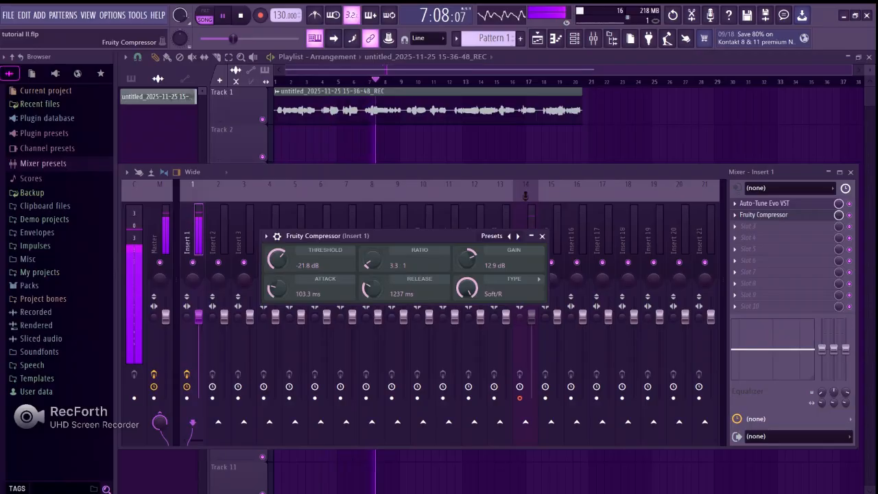
- Load Fruity Parametric EQ 2 into slot 3 of Insert 1 and enlarge its editor over the mixer
left_click_drag(425, 236, 468, 189)
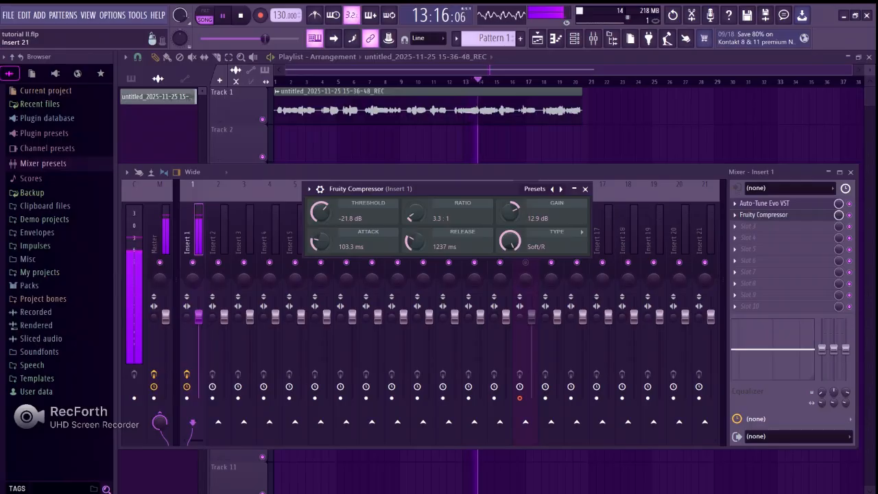
left_click(735, 226)
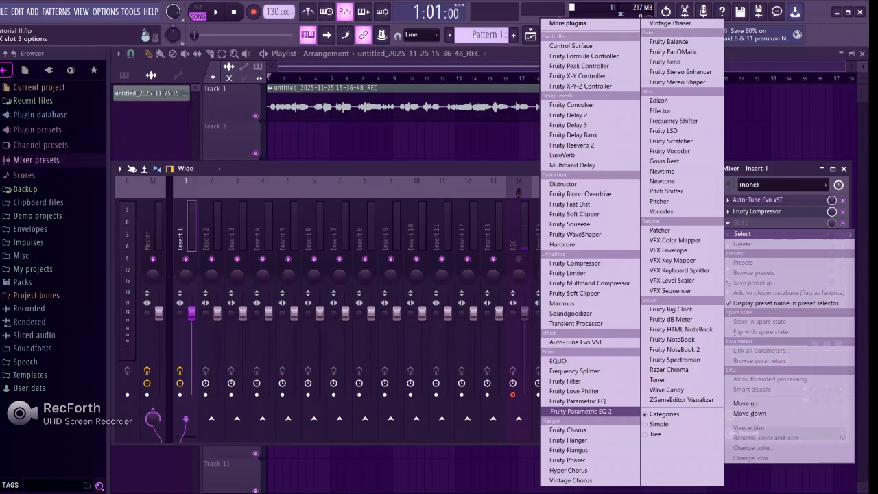
left_click(580, 411)
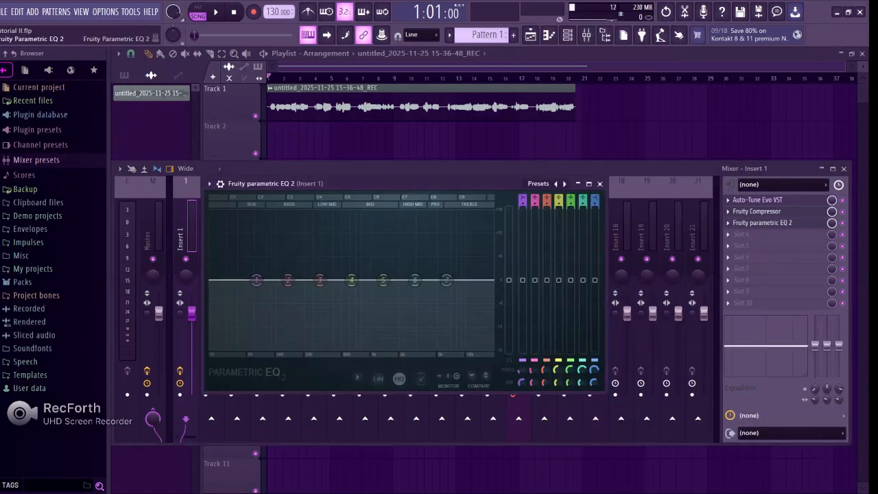
left_click_drag(607, 178, 858, 43)
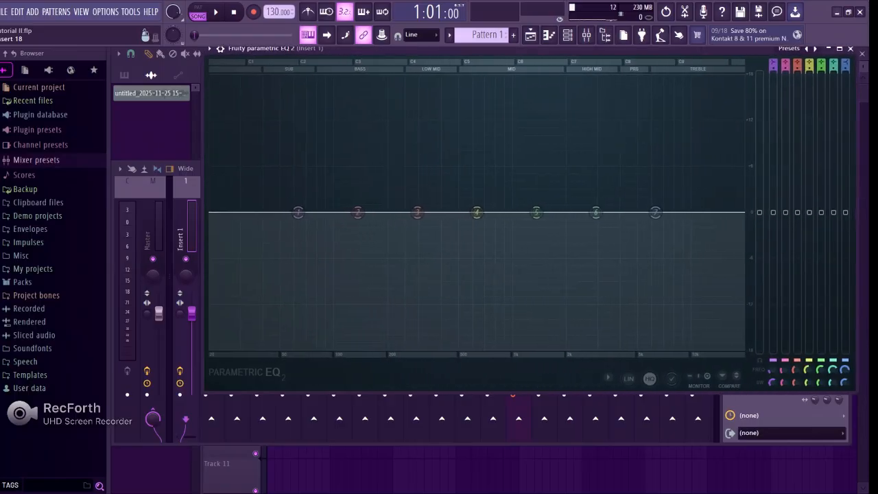
left_click_drag(439, 49, 432, 74)
- Try a low cut with EQ band 1, a slight boost with band 2 and a dip with band 4, and reset bands 4 and 1
left_click_drag(290, 238, 270, 275)
mouse_move(350, 238)
left_mouse_down()
mouse_move(419, 323)
mouse_move(353, 245)
mouse_move(359, 235)
left_mouse_up()
left_click_drag(470, 238, 501, 251)
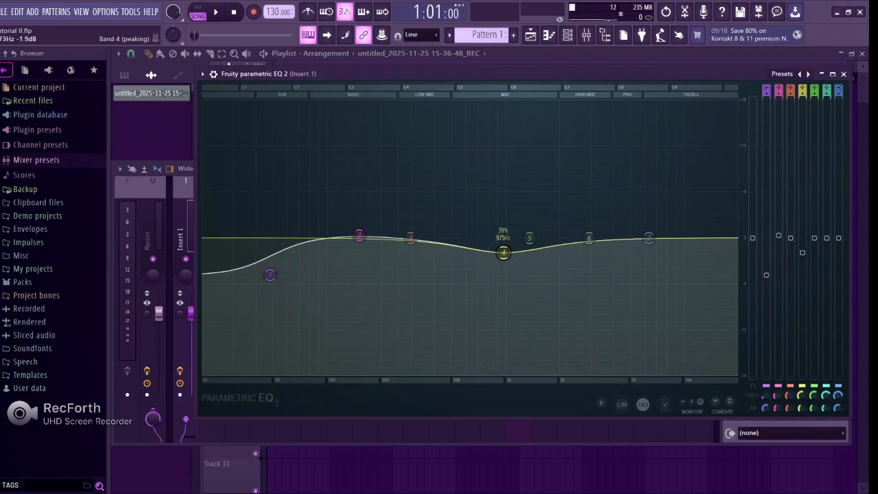
right_click(503, 252)
left_click(520, 266)
right_click(270, 275)
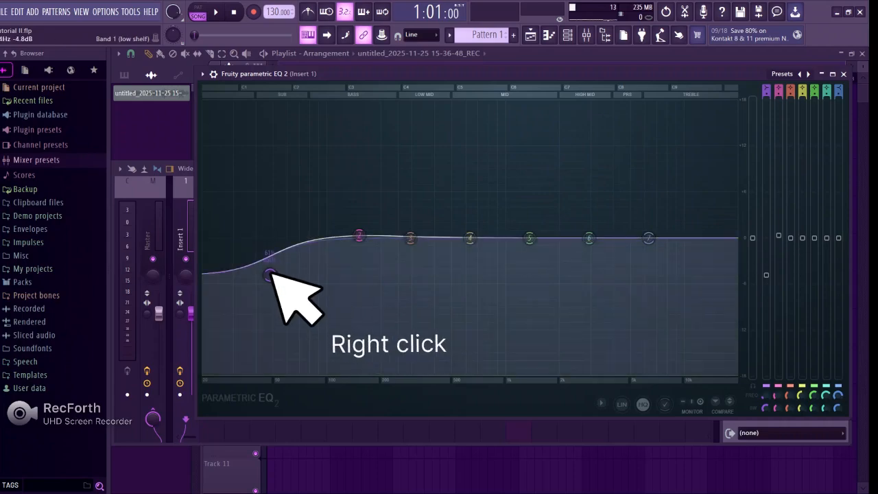
left_click(288, 288)
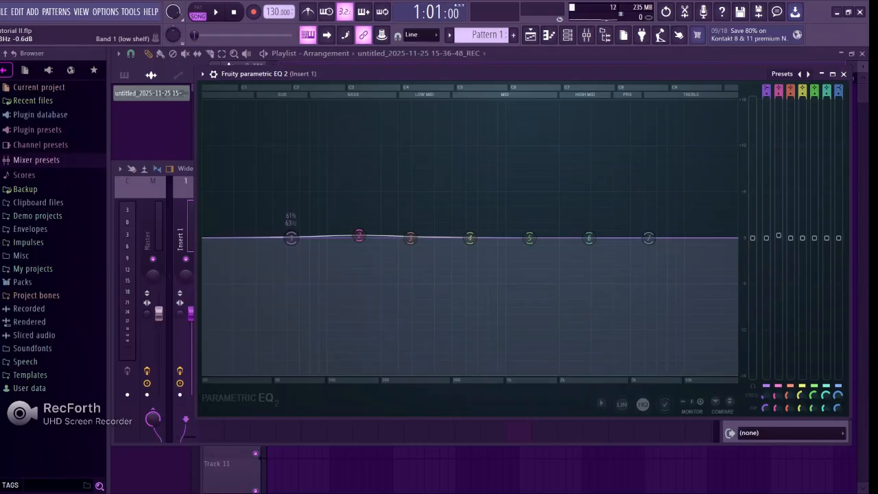
- Try EQ band 1 as a low-shelf cut of about -18 dB, as Peaking and as Notch, and set its type to high pass
left_click_drag(291, 238, 354, 374)
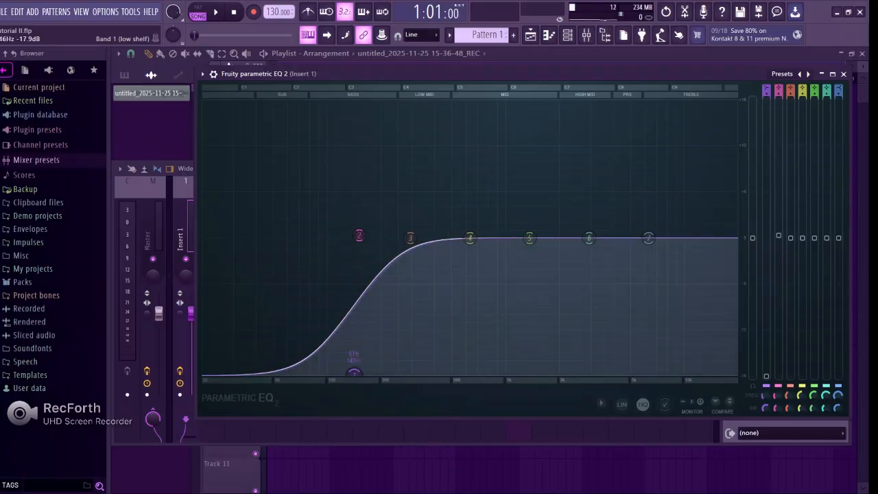
left_click_drag(354, 374, 336, 374)
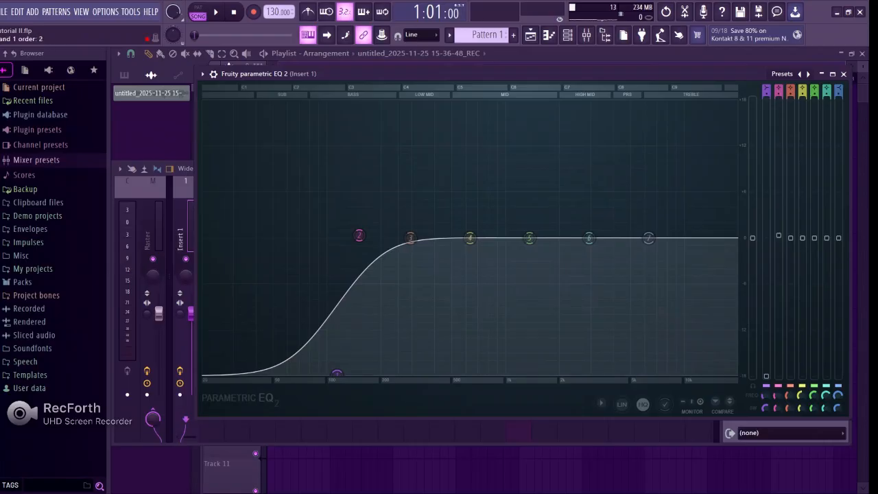
scroll(768, 92, "down", 3)
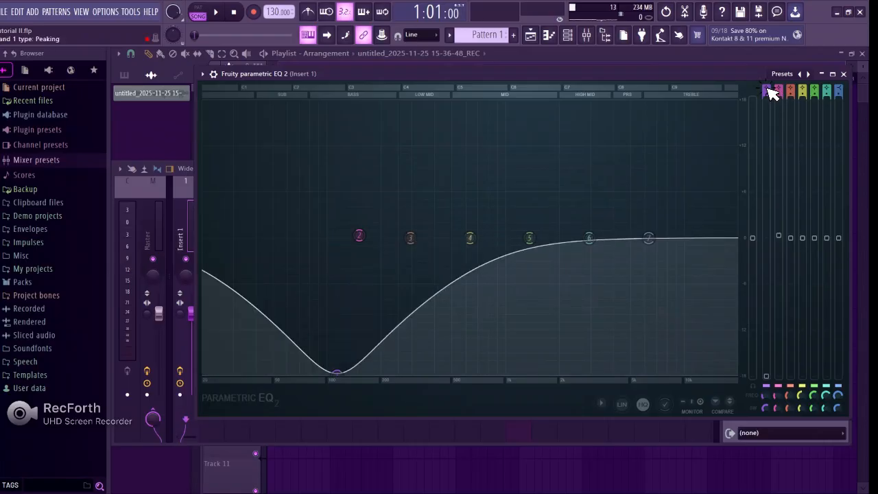
scroll(773, 94, "down", 4)
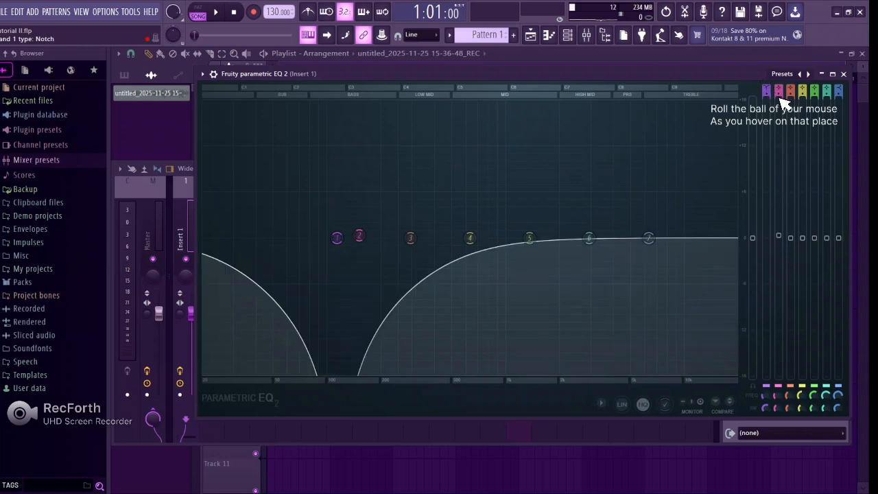
scroll(772, 94, "down", 1)
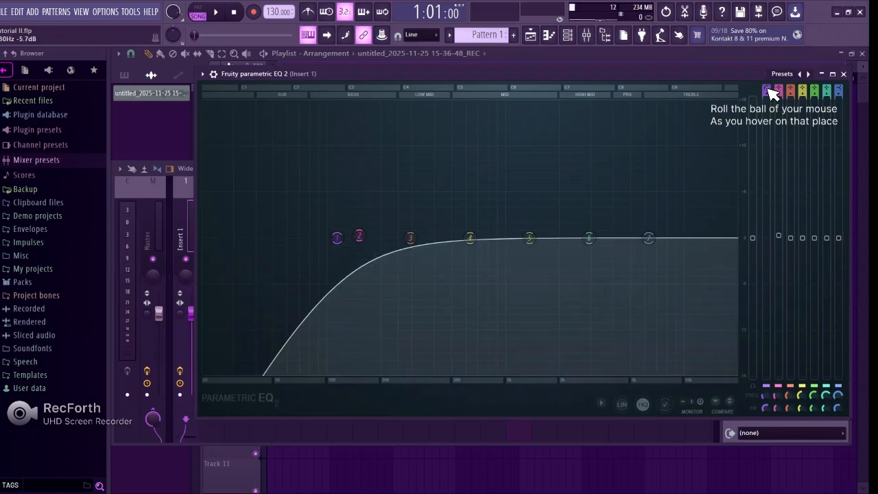
- Move EQ band 1's high-pass cutoff to about 128 Hz, try the order Gentle 8, and set the order to Steep 8
left_click_drag(301, 238, 351, 260)
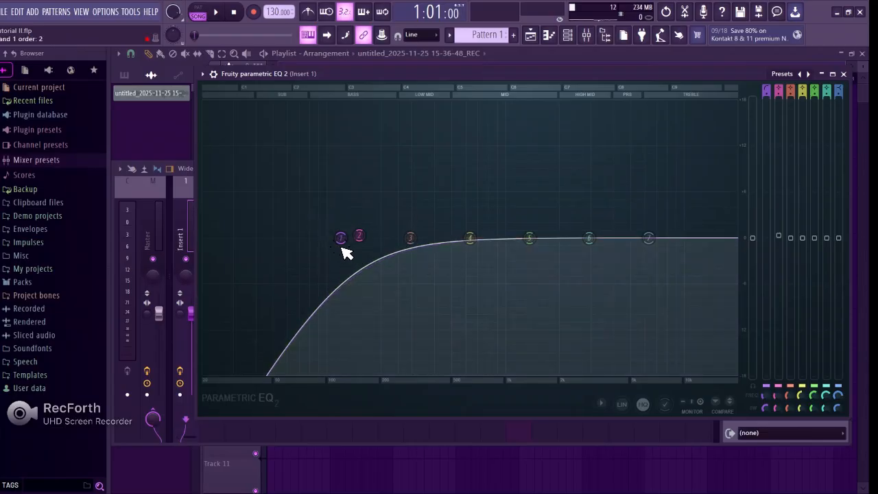
mouse_move(766, 90)
left_mouse_down()
mouse_move(782, 102)
mouse_move(770, 91)
left_mouse_up()
scroll(768, 92, "up", 4)
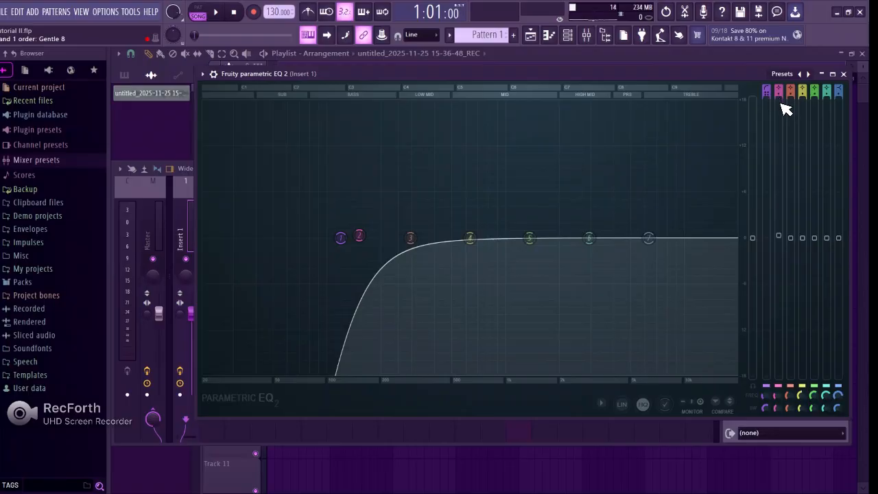
scroll(771, 96, "up", 1)
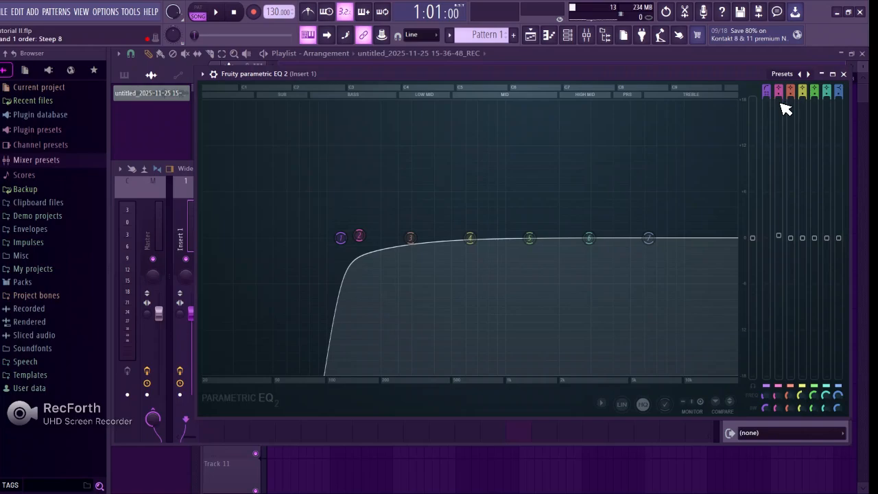
- Raise EQ band 1's high-pass cutoff to about 133 Hz
right_click(773, 99)
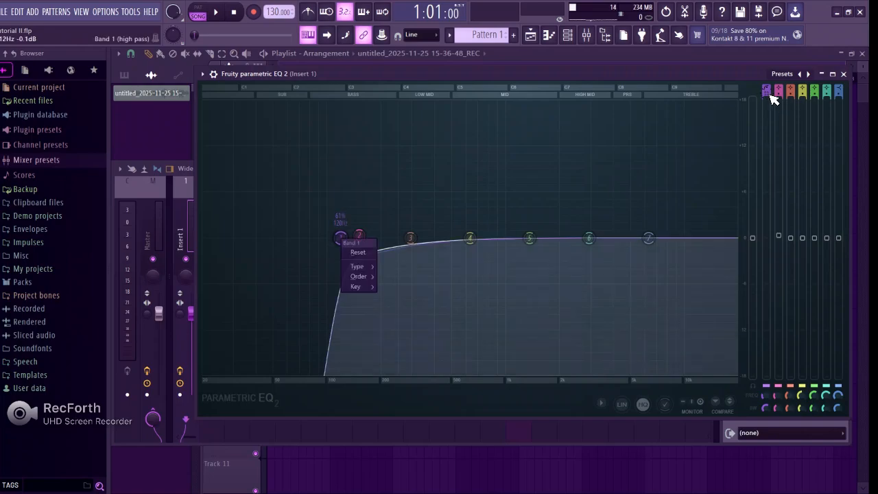
left_click(778, 103)
mouse_move(340, 237)
left_mouse_down()
mouse_move(258, 243)
mouse_move(349, 246)
left_mouse_up()
- Play the vocal, compare it with the EQ bypassed and enabled on Insert 1, and bring the EQ editor back into view
key("space")
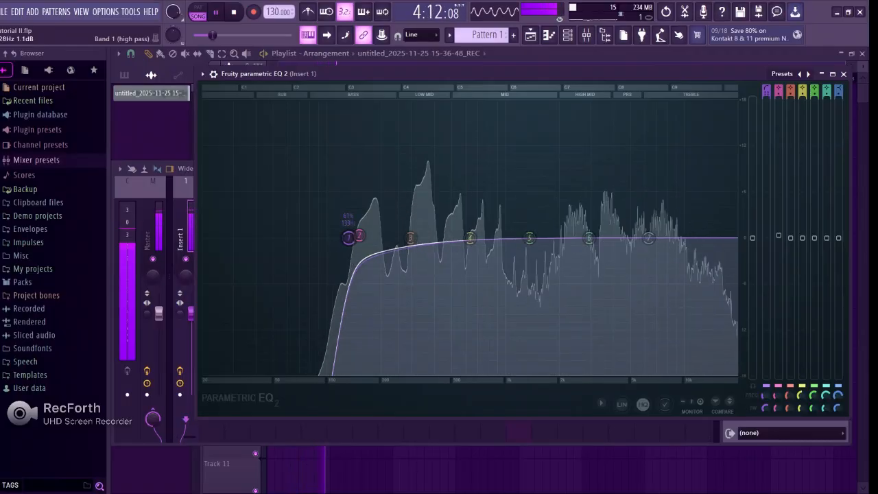
left_click_drag(744, 73, 626, 224)
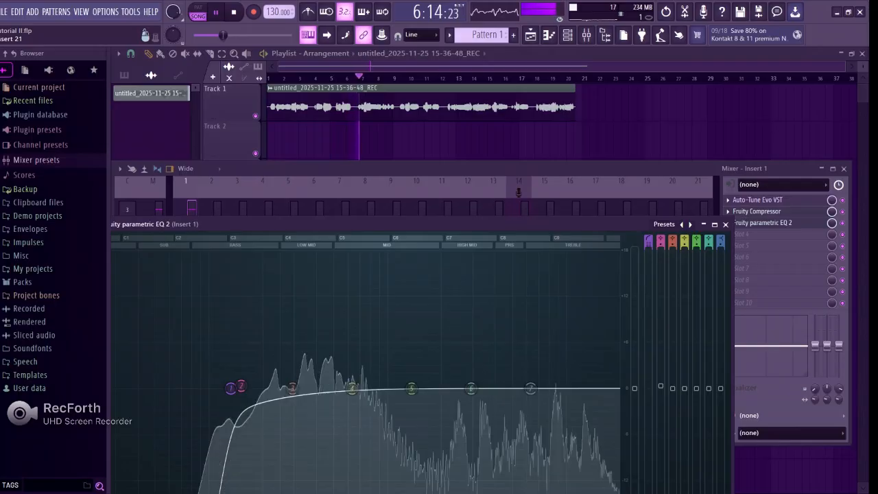
left_click(848, 225)
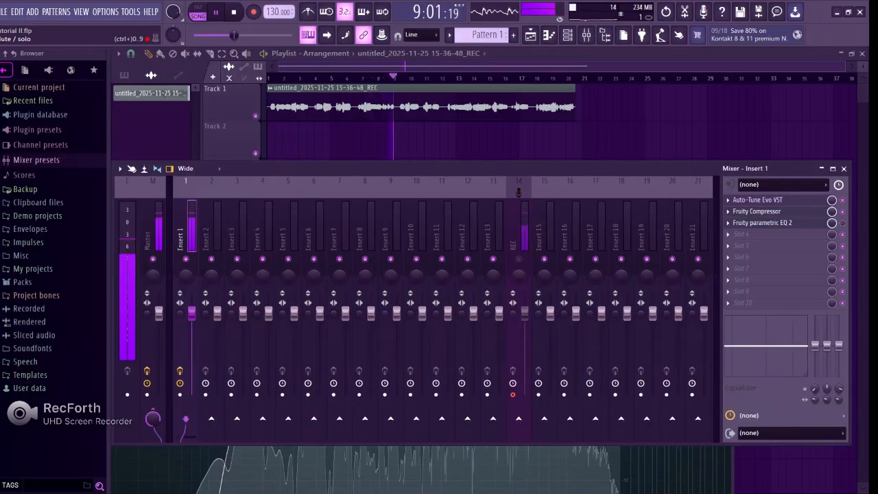
left_click(844, 223)
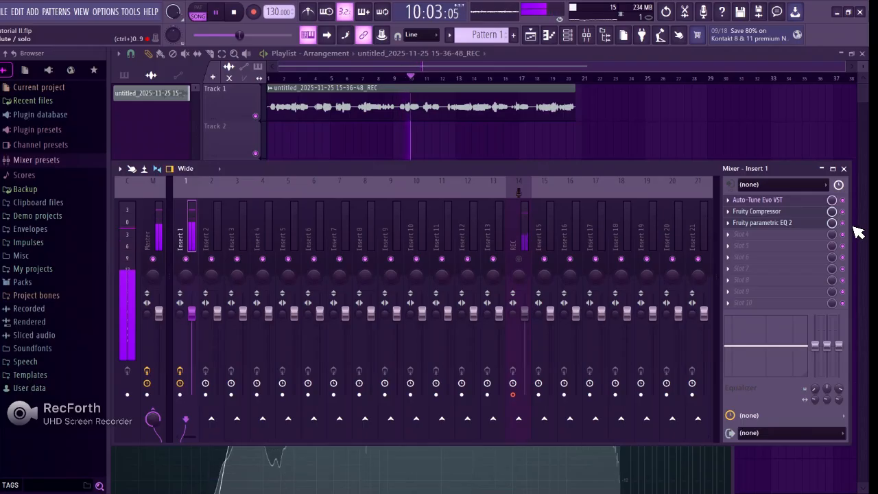
left_click(762, 222)
left_click(762, 222)
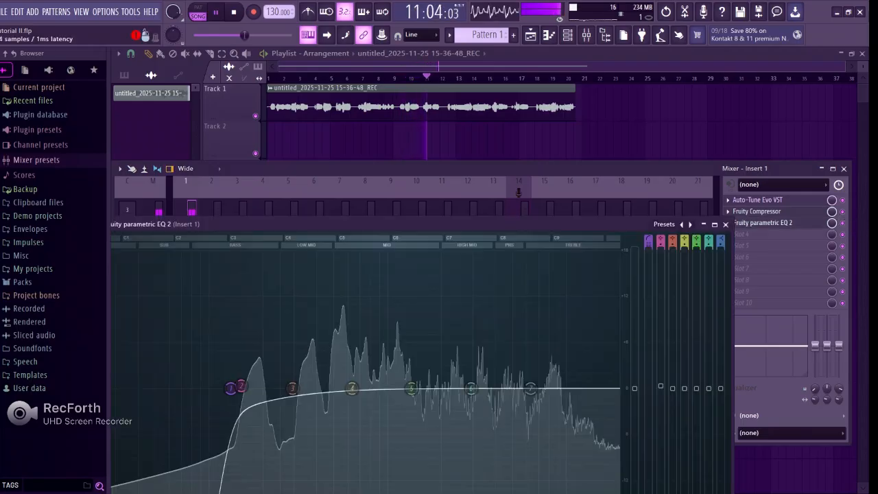
left_click_drag(391, 224, 444, 83)
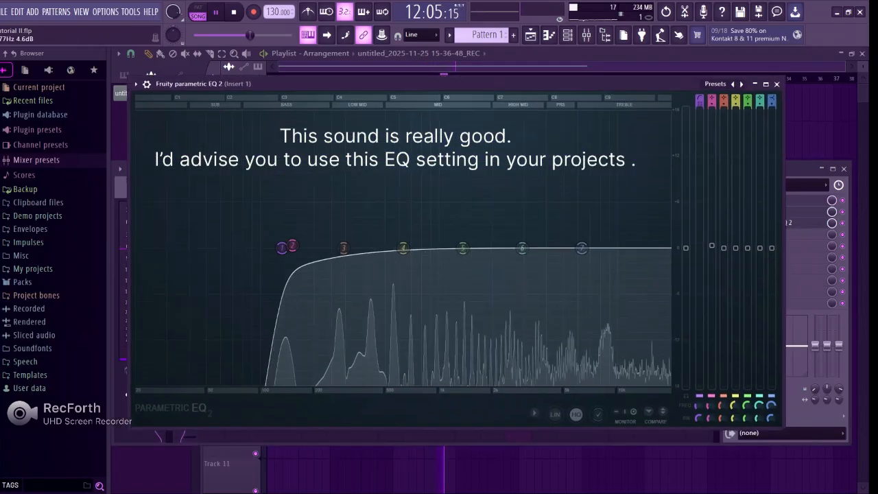
- Lower EQ band 1's frequency during playback, try order Gentle 8, and make it a low-shelf cut of about -12 dB near 100 Hz
mouse_move(281, 247)
left_mouse_down()
mouse_move(206, 248)
mouse_move(270, 247)
left_mouse_up()
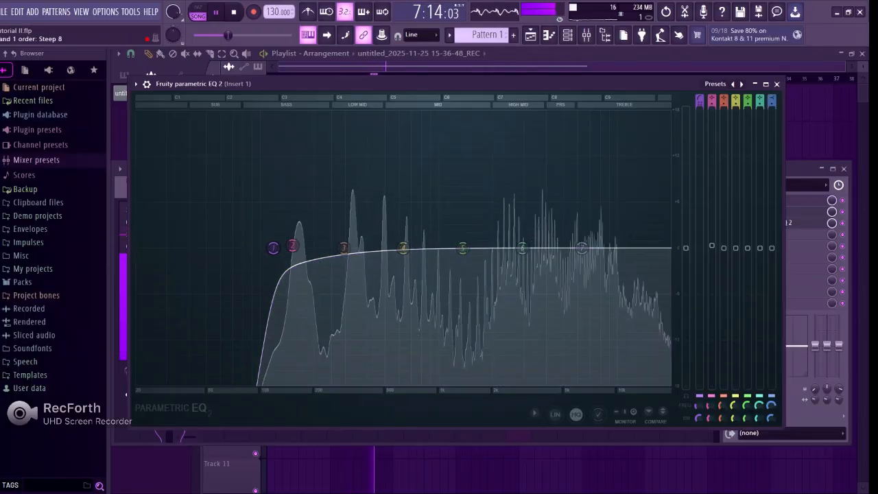
scroll(699, 102, "up", 3)
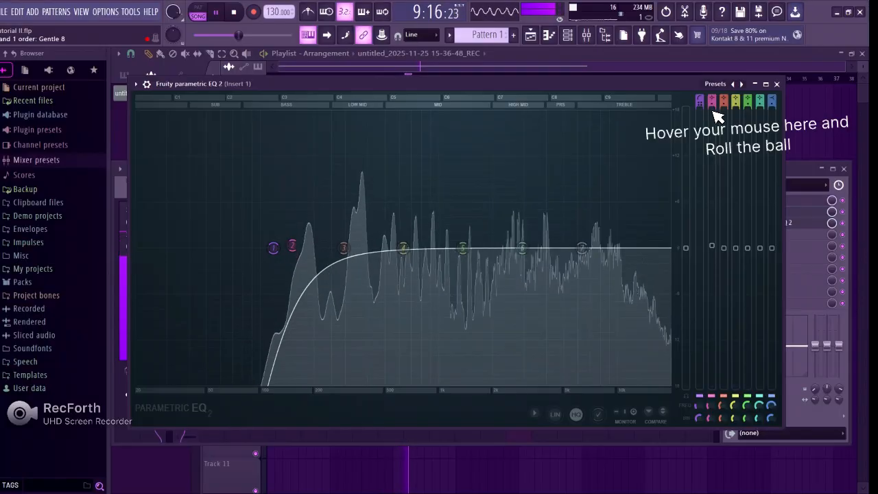
scroll(708, 106, "up", 3)
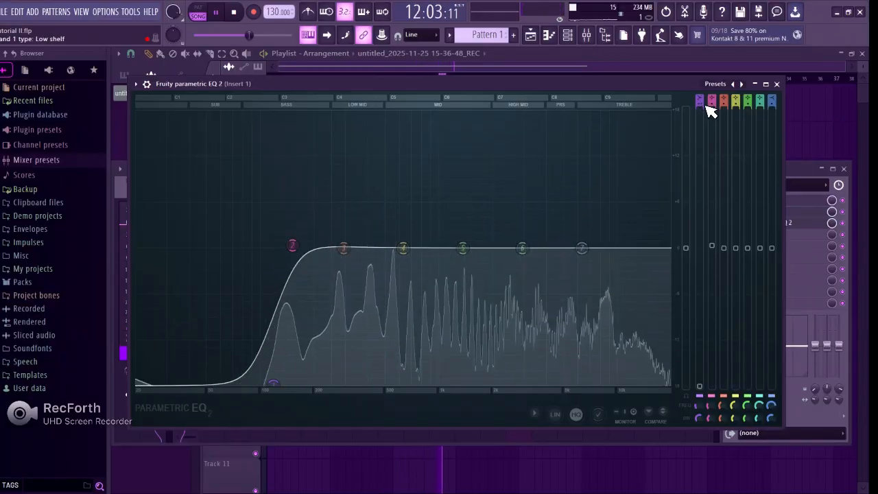
left_click_drag(275, 374, 262, 339)
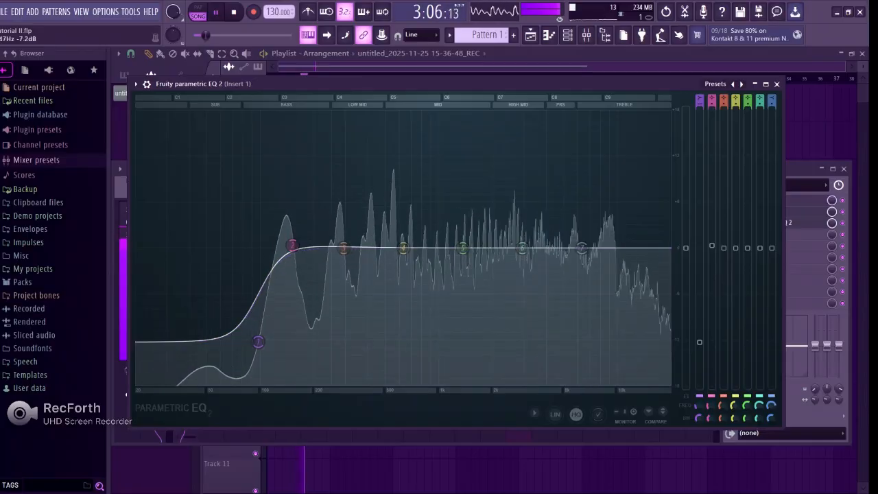
- Deepen EQ band 1's low-shelf cut to about -18 dB near 50 Hz, try other filter types, and make it a high-pass
left_click_drag(258, 341, 195, 382)
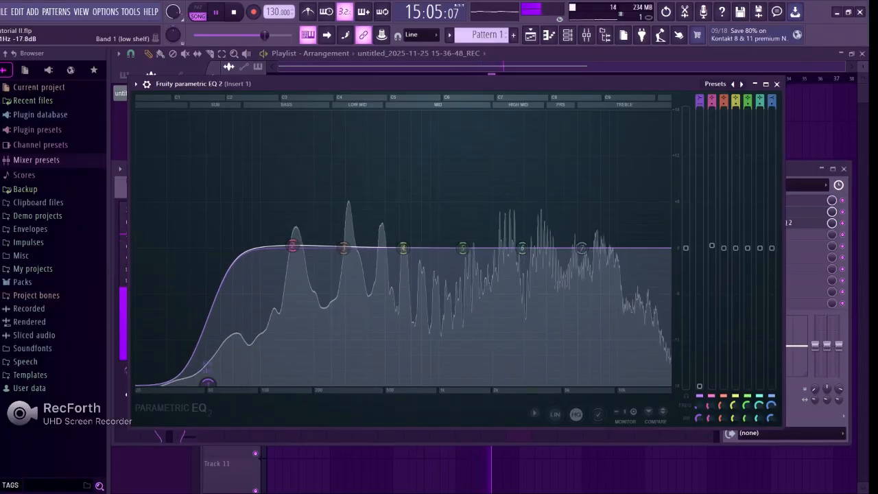
left_click_drag(208, 383, 208, 384)
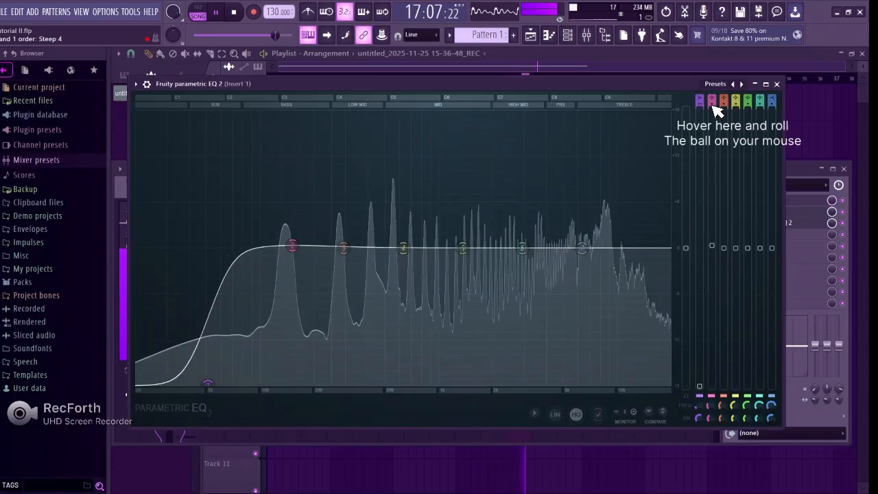
scroll(704, 101, "down", 2)
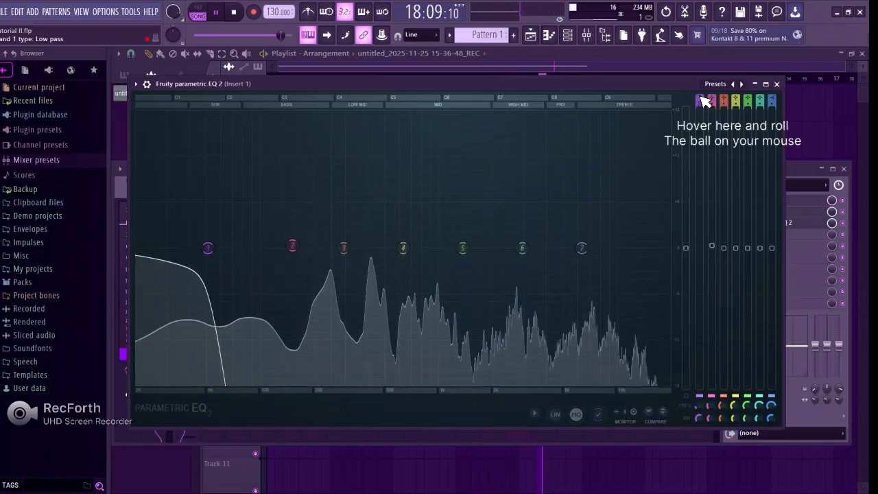
scroll(705, 102, "up", 3)
scroll(703, 101, "down", 4)
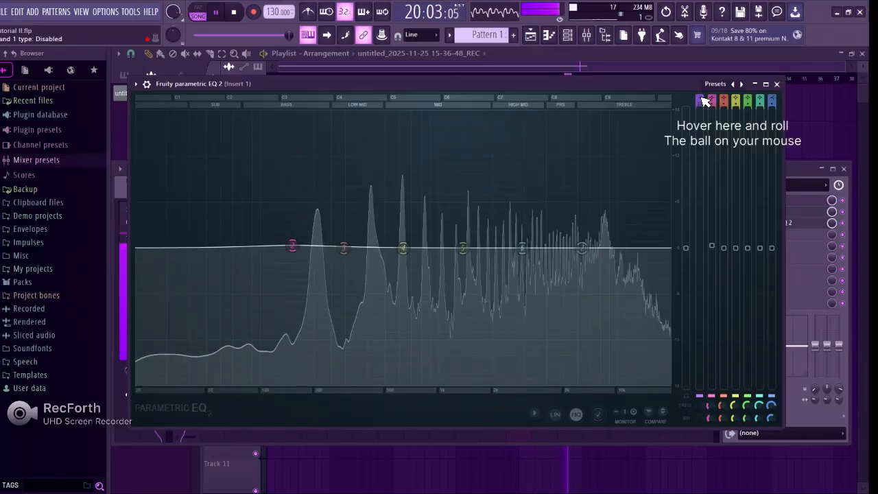
scroll(705, 100, "up", 3)
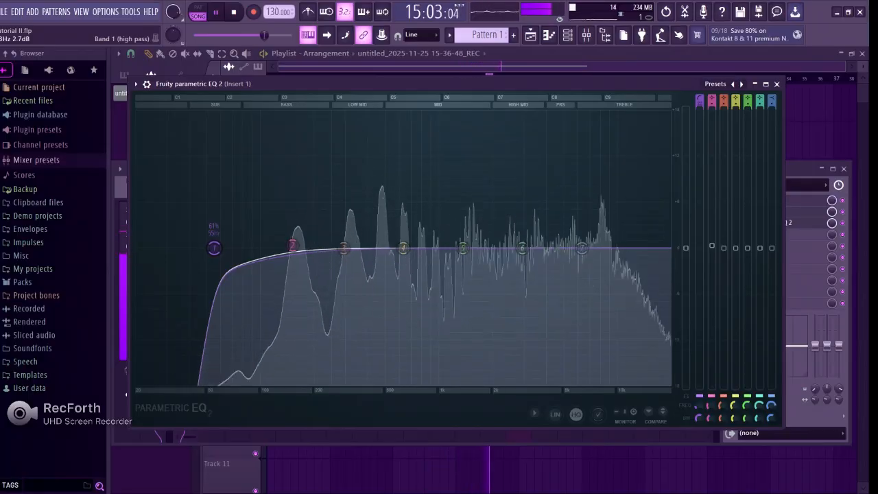
- Sweep EQ band 1's high-pass cutoff up into the treble during playback, including about 4525 Hz, and bring it down to 20 Hz
left_click_drag(214, 248, 597, 250)
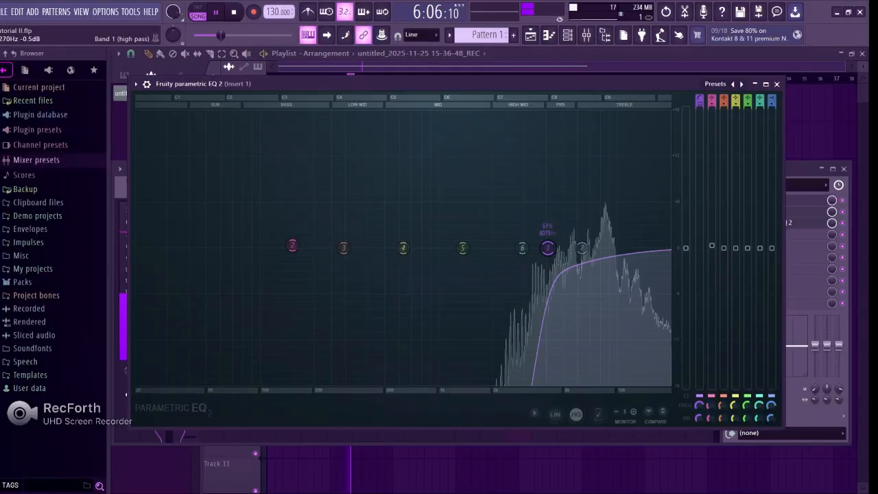
left_click_drag(547, 248, 561, 248)
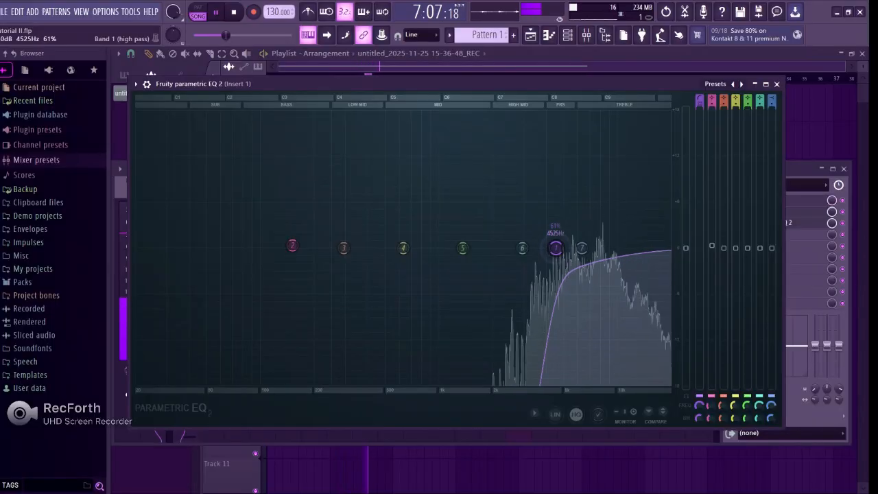
left_click_drag(555, 247, 137, 248)
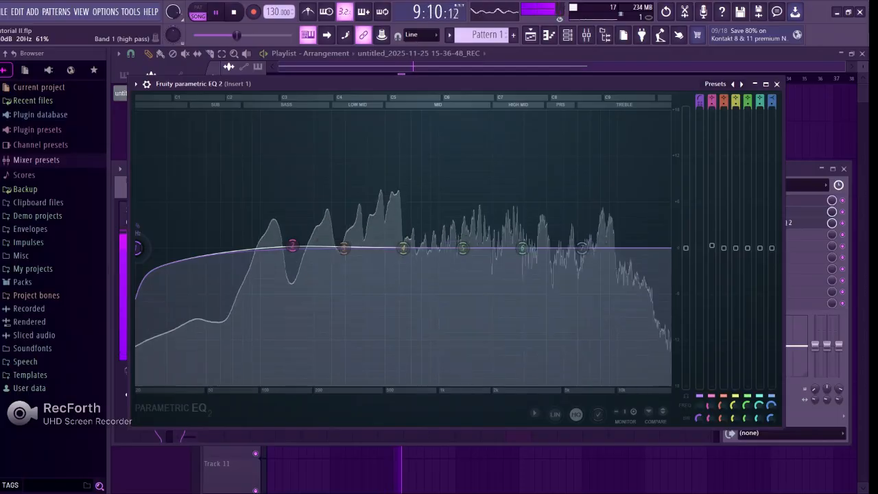
- Sweep EQ band 7 as a -18 dB high shelf through about 265 Hz, 131 Hz and the treble range, and reset the band
left_click_drag(582, 247, 335, 382)
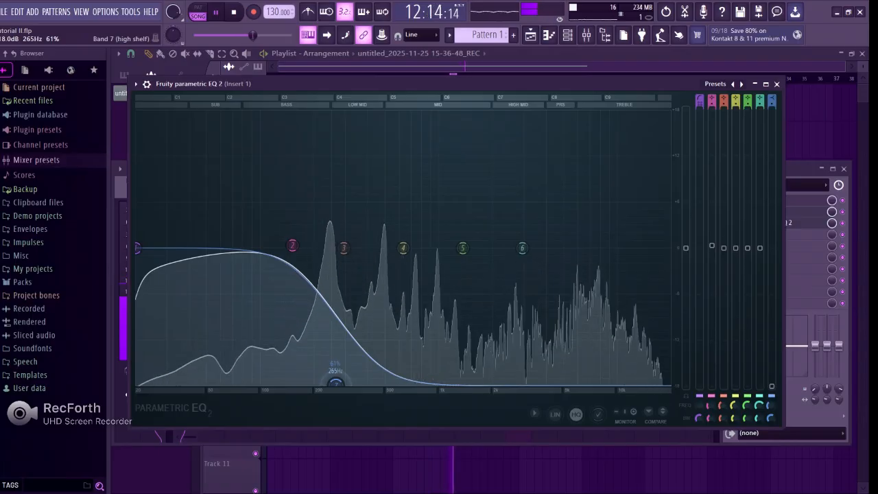
left_click_drag(335, 382, 280, 382)
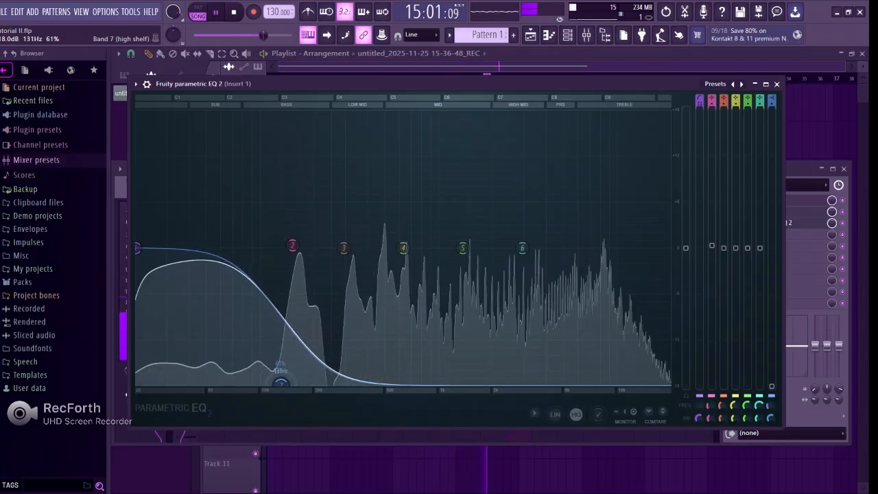
left_click_drag(280, 382, 610, 382)
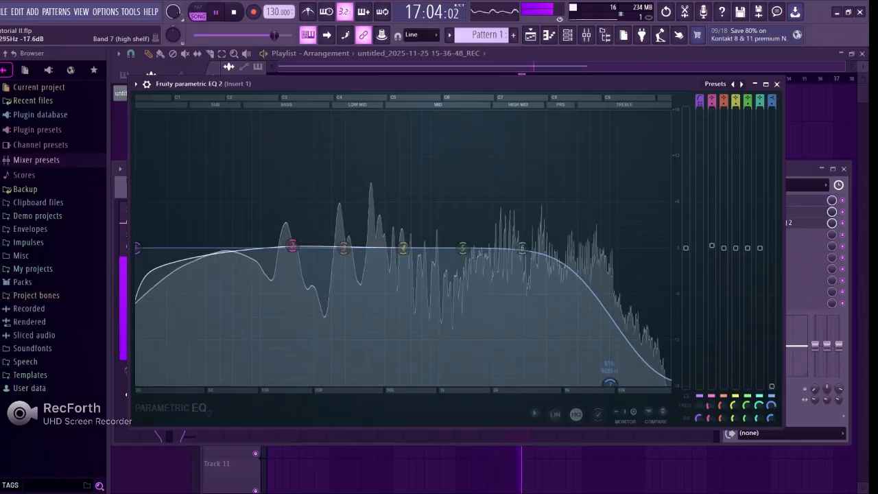
right_click(610, 382)
left_click(626, 399)
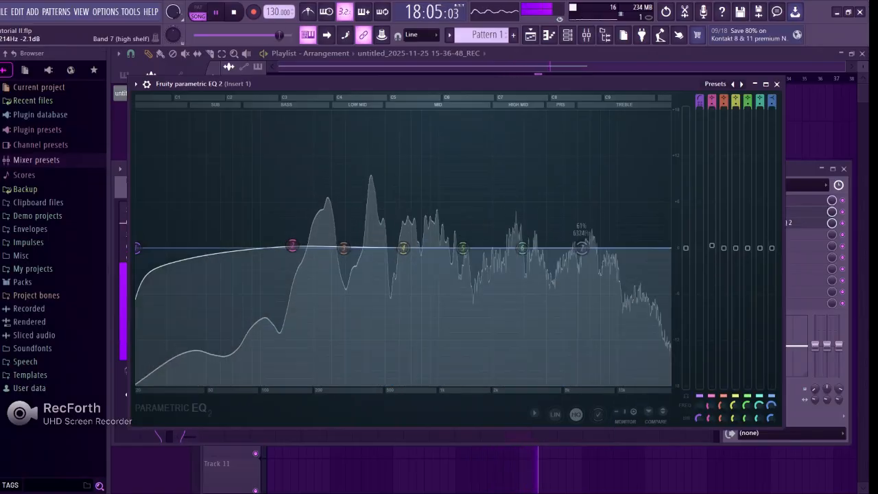
right_click(581, 248)
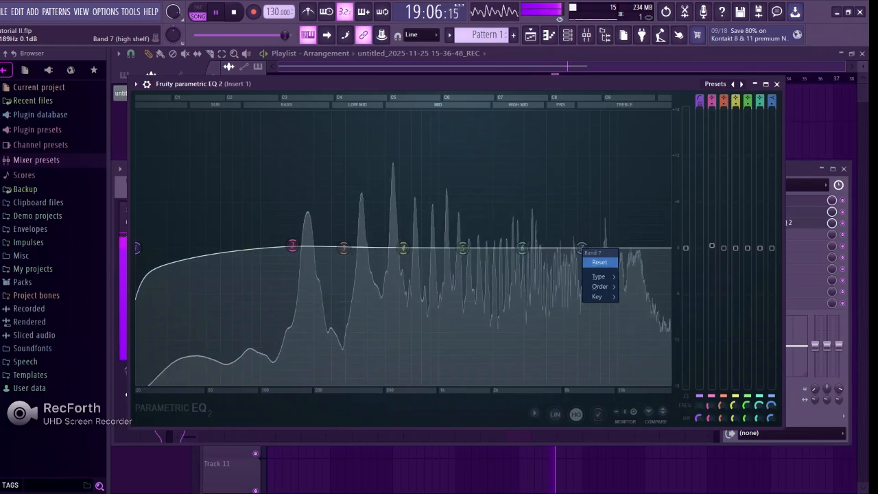
left_click(600, 262)
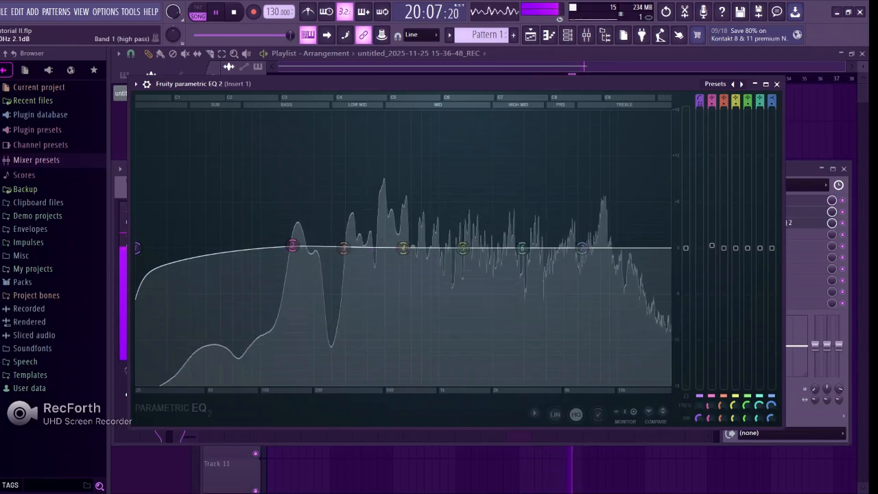
- Raise band 1's high-pass cutoff, cut bands 3 and 5 by about 6 dB, and boost band 7's high shelf by about 2 dB
left_click_drag(137, 248, 230, 249)
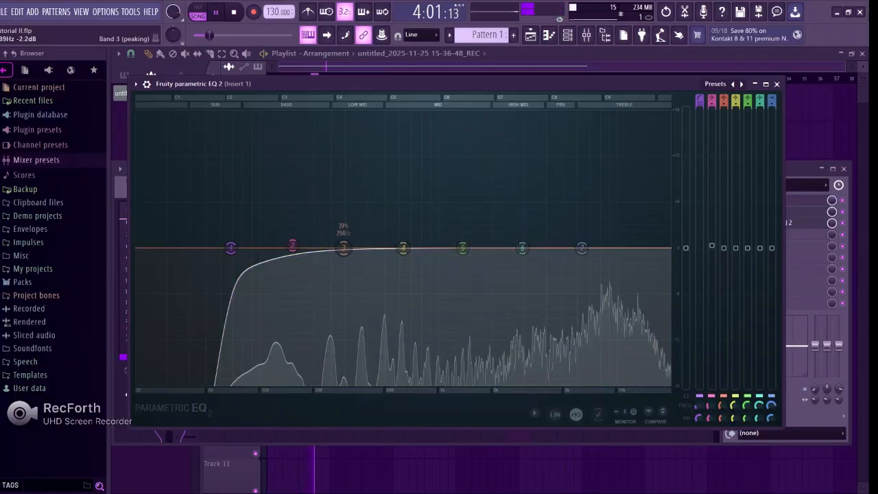
left_click_drag(343, 248, 362, 294)
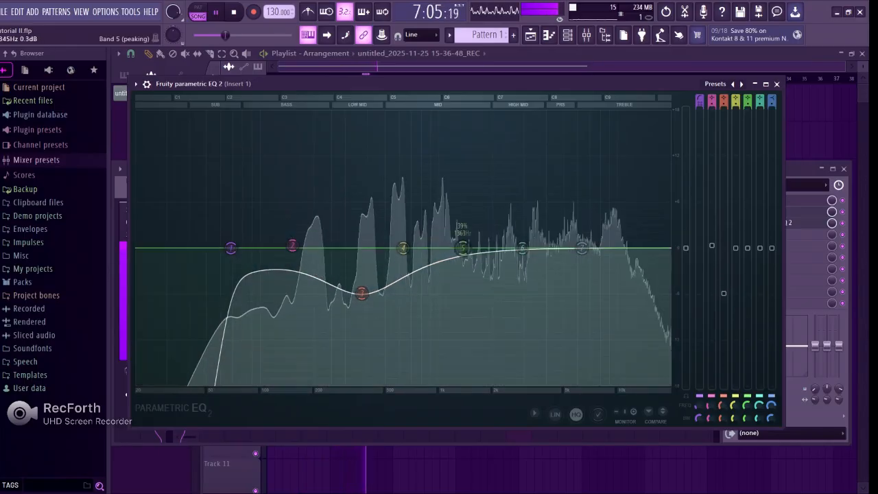
left_click_drag(469, 204, 484, 298)
left_click_drag(581, 248, 555, 232)
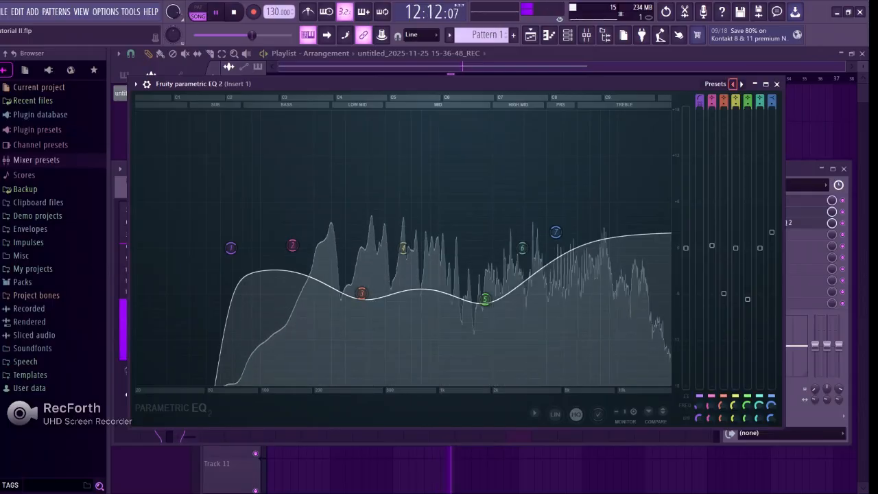
- Load the Vocal Presence preset in the EQ, browse the preset list, and reposition the EQ editor to reveal the playlist clip
left_click(732, 84)
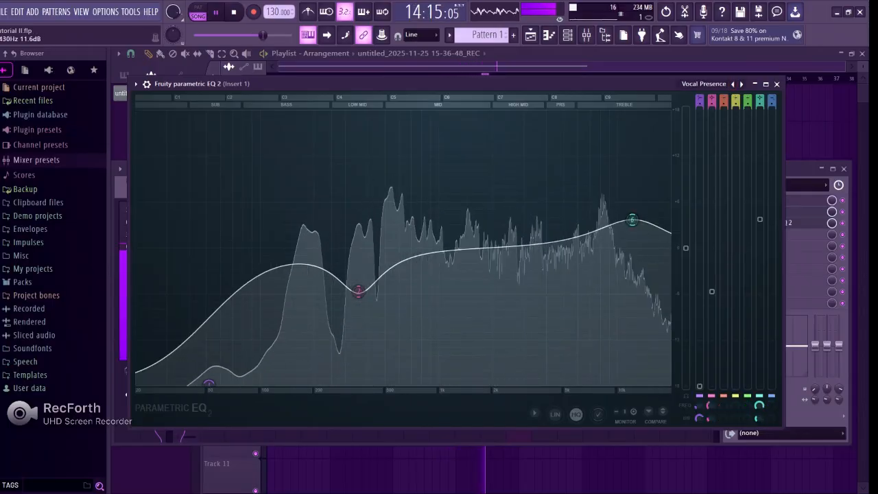
right_click(734, 84)
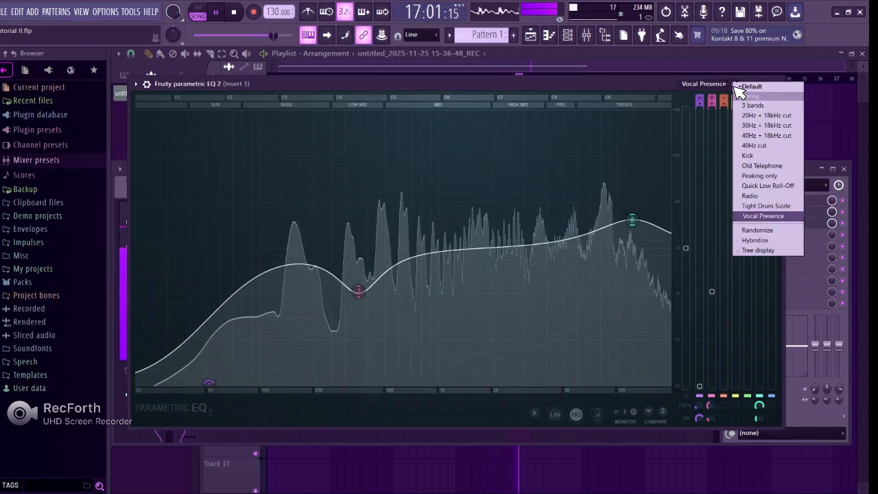
left_click(746, 96)
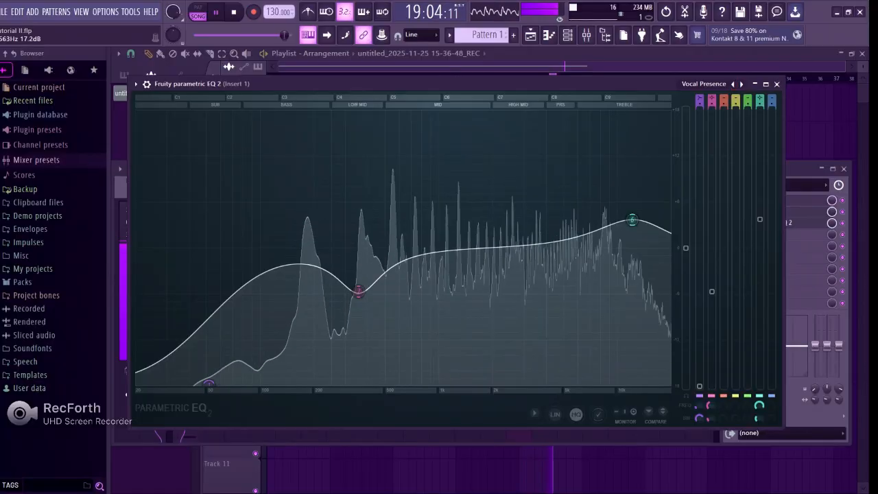
left_click_drag(388, 84, 397, 118)
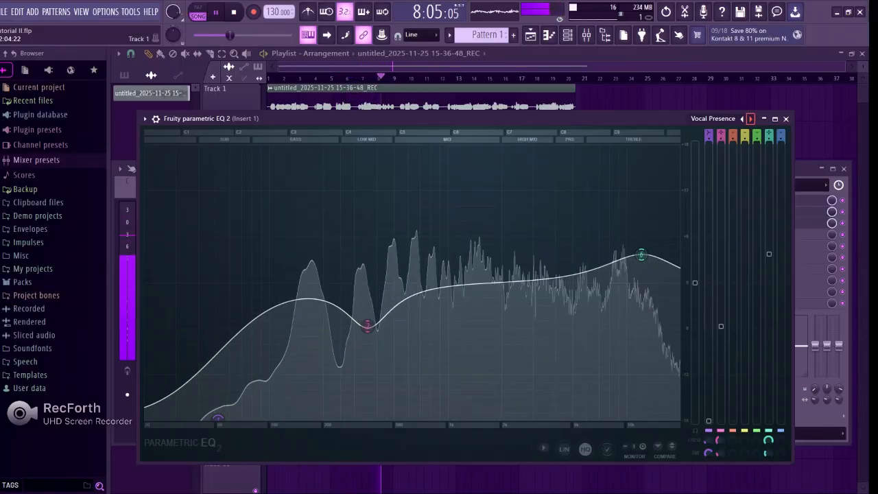
- Load the Radio preset in Fruity Parametric EQ 2 and reposition its editor to reveal the Insert 1 effect slots
left_click(750, 119)
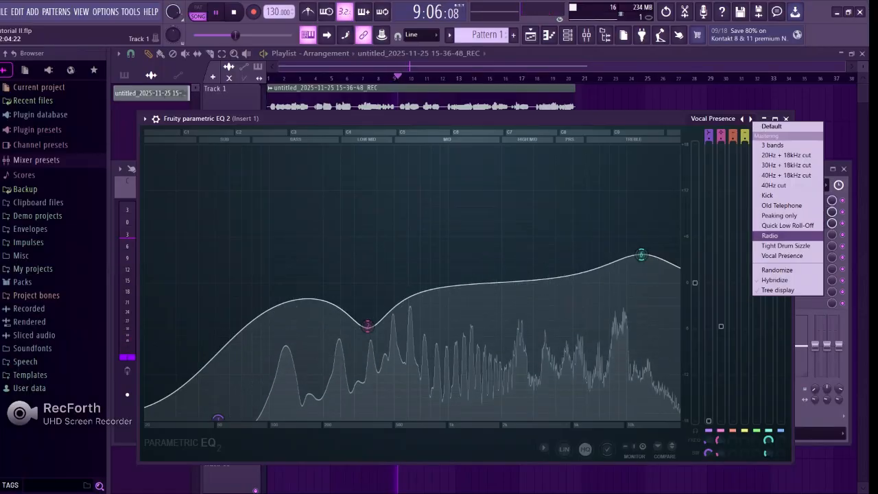
left_click(775, 235)
left_click_drag(603, 119, 579, 104)
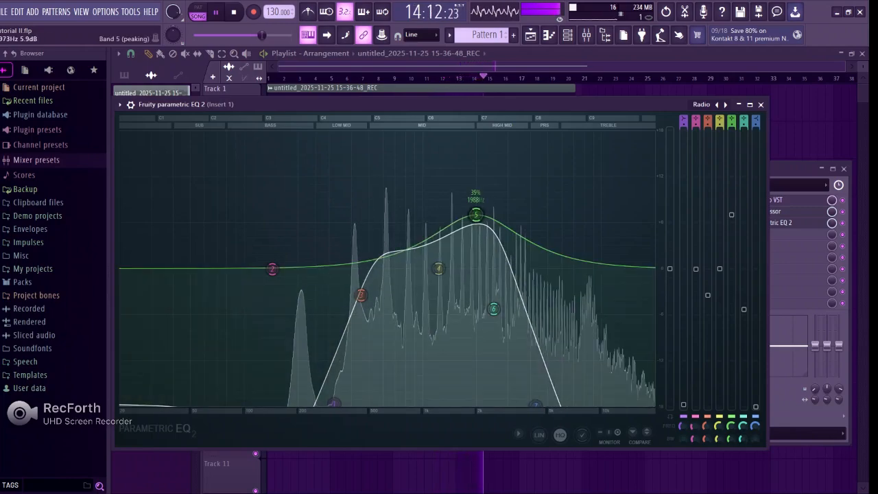
- Bring the mixer forward and reduce the Radio EQ's mix level on Insert 1, comparing about 35%, 100% and 31%
left_click(803, 169)
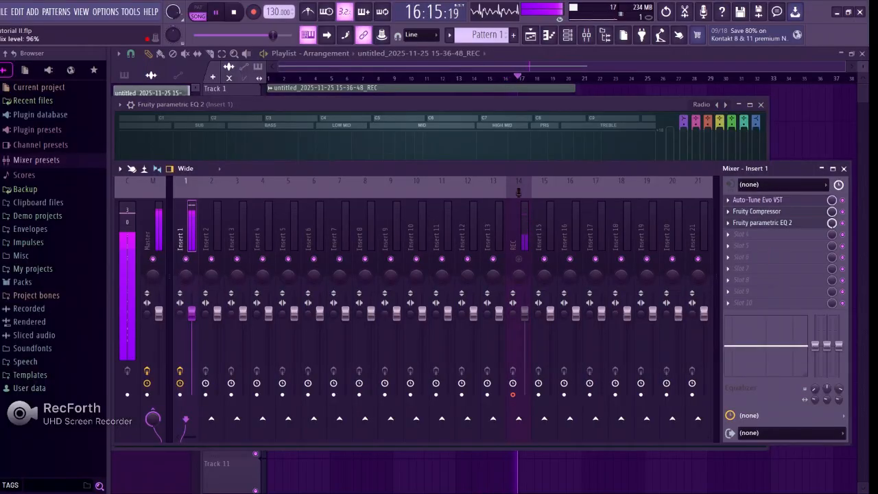
scroll(837, 228, "up", 2)
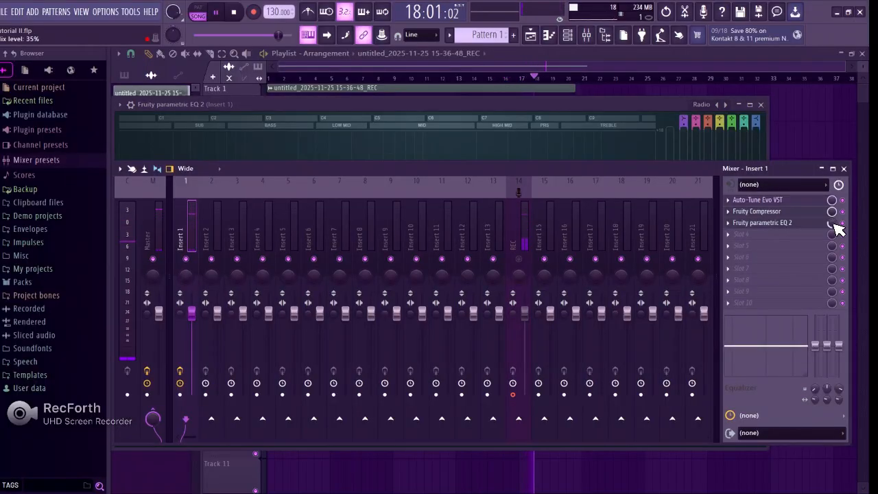
left_click_drag(836, 228, 848, 237)
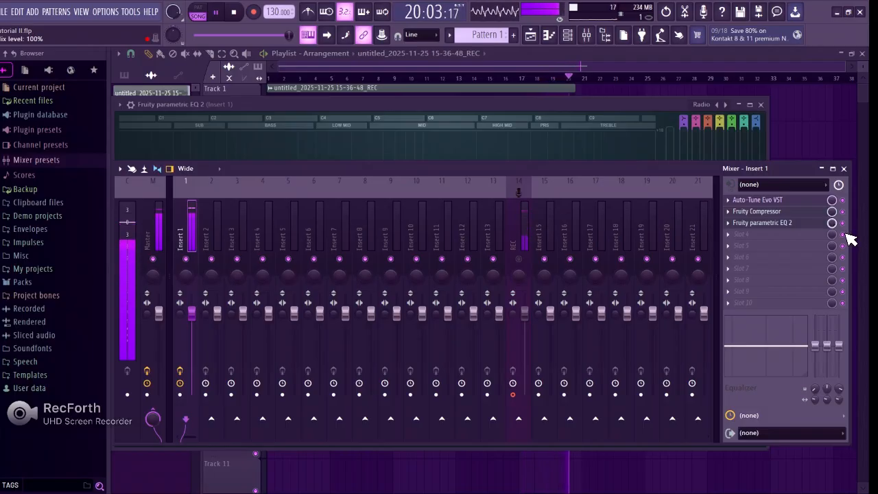
scroll(837, 229, "down", 2)
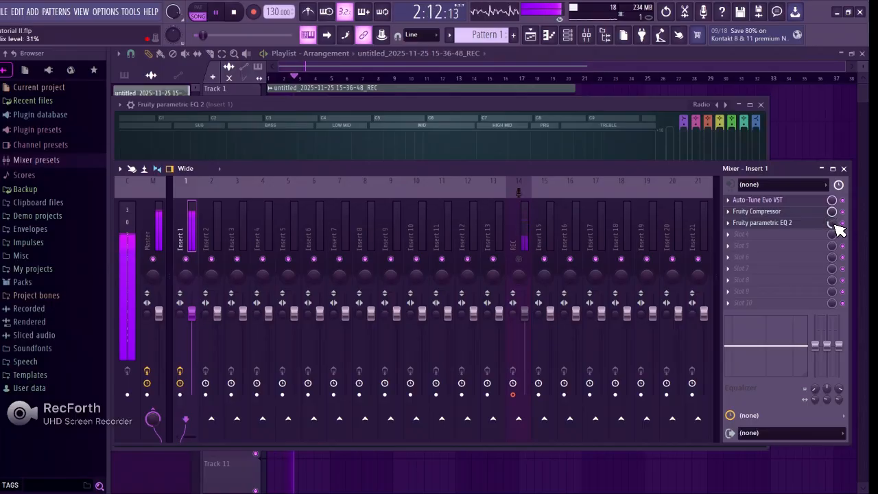
scroll(836, 229, "up", 1)
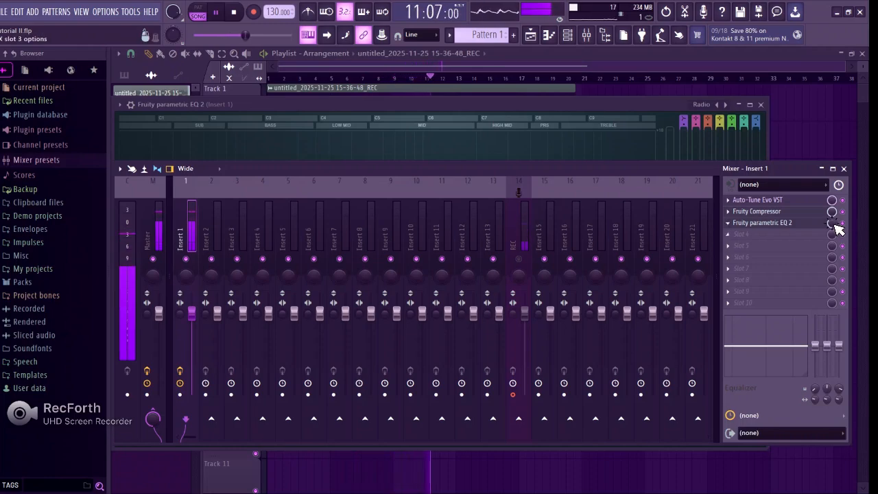
- Add a second Fruity Parametric EQ 2 in slot 4 of Insert 1 and load its Vocal Presence preset
left_click(837, 235)
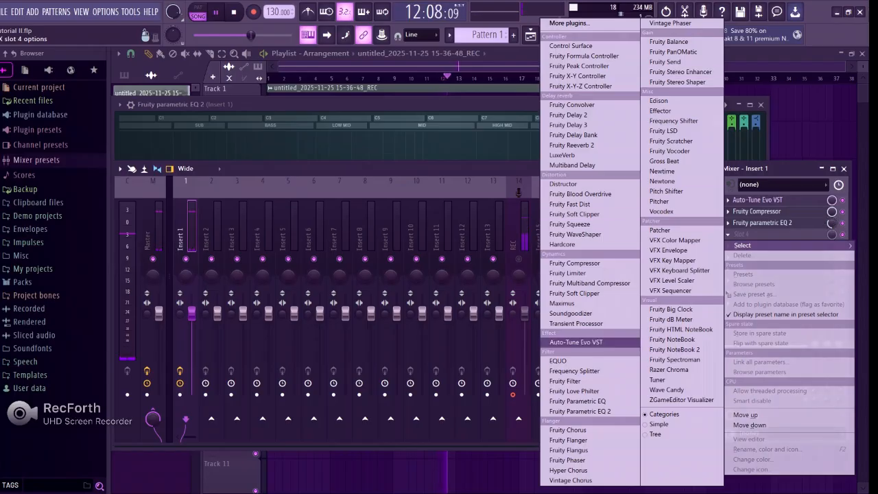
left_click(579, 410)
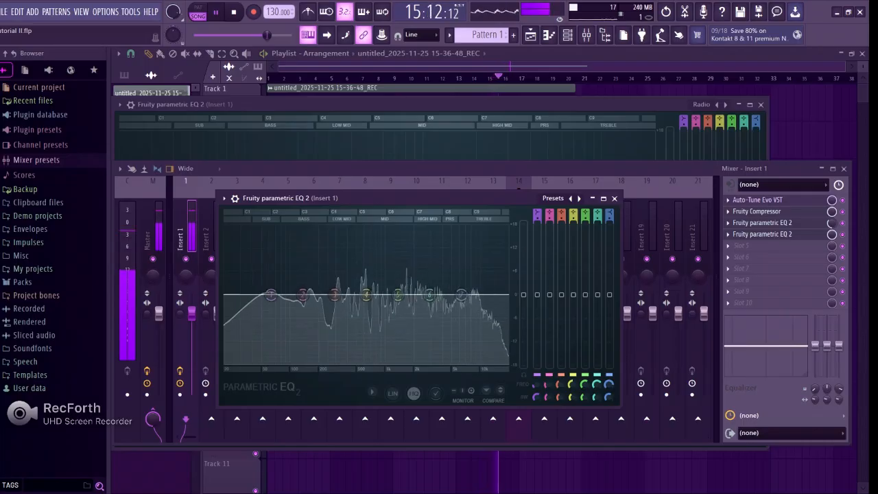
left_click(553, 198)
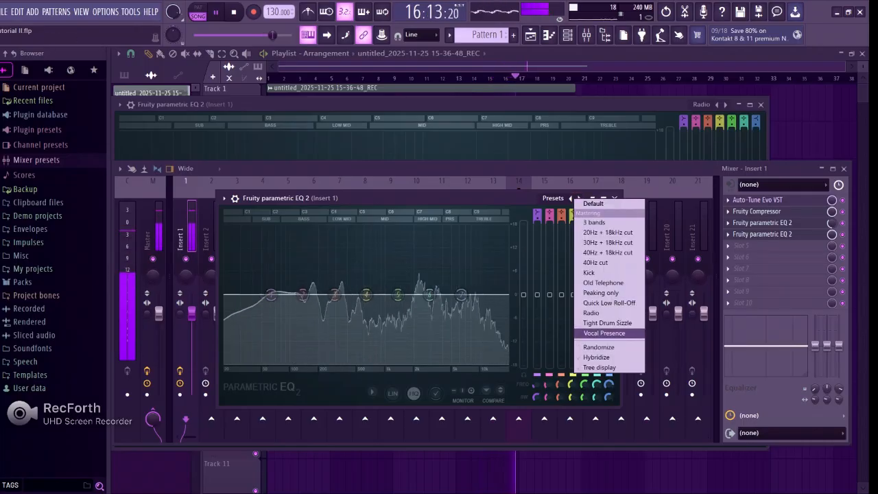
left_click(603, 332)
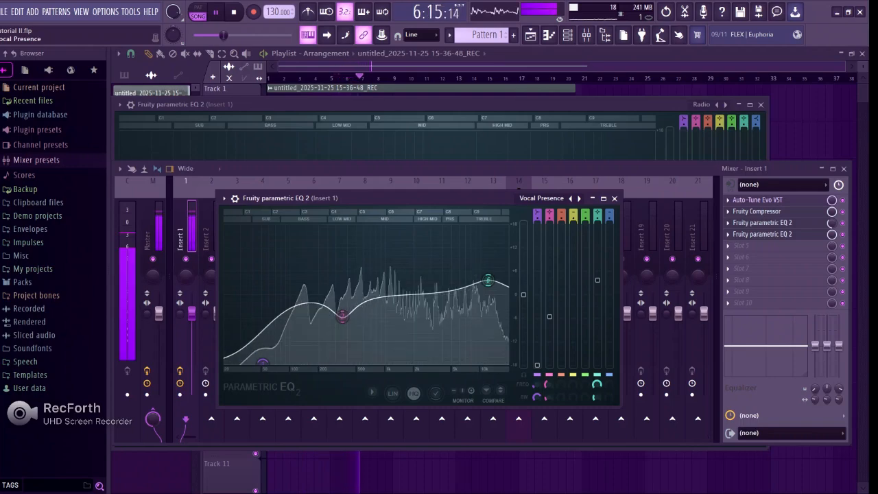
- Show Insert 1's Fruity Compressor, open Auto-Tune Evo VST, and set its Retune Speed to 3
left_click(772, 212)
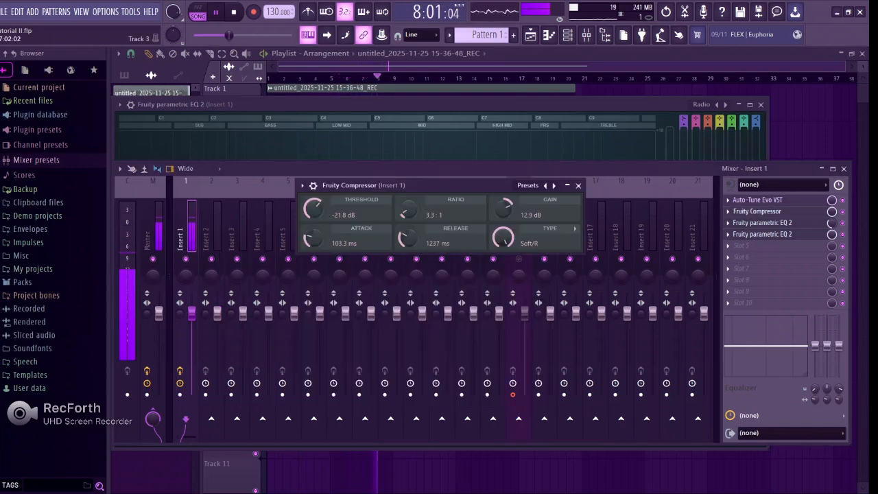
left_click(757, 199)
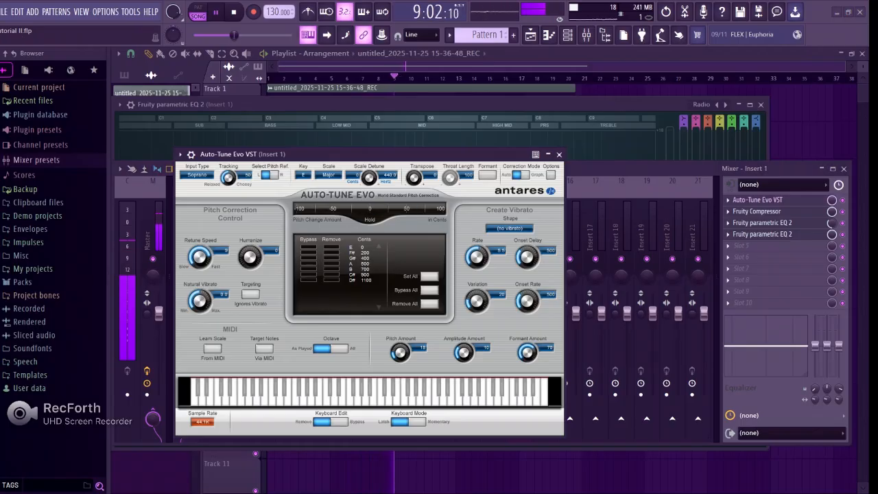
left_click_drag(199, 257, 199, 240)
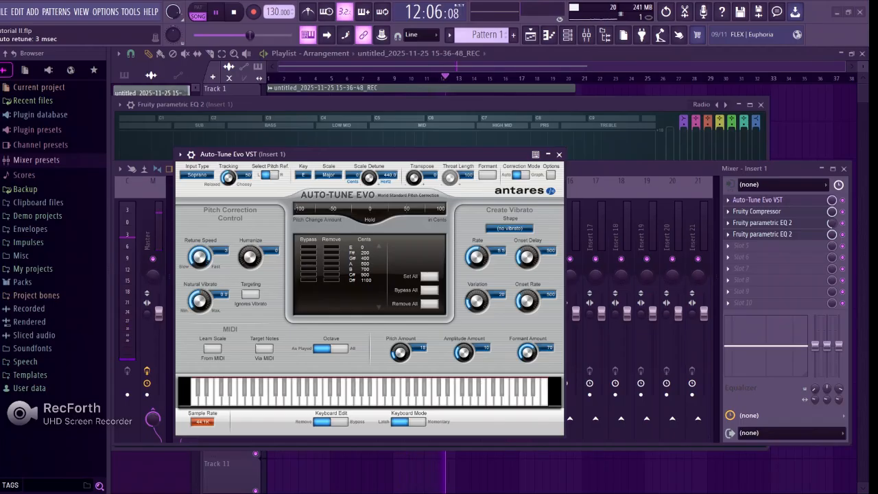
- Readjust Auto-Tune Evo's Retune Speed and open the Vocal Presence EQ in slot 4 of Insert 1
left_click_drag(199, 257, 200, 266)
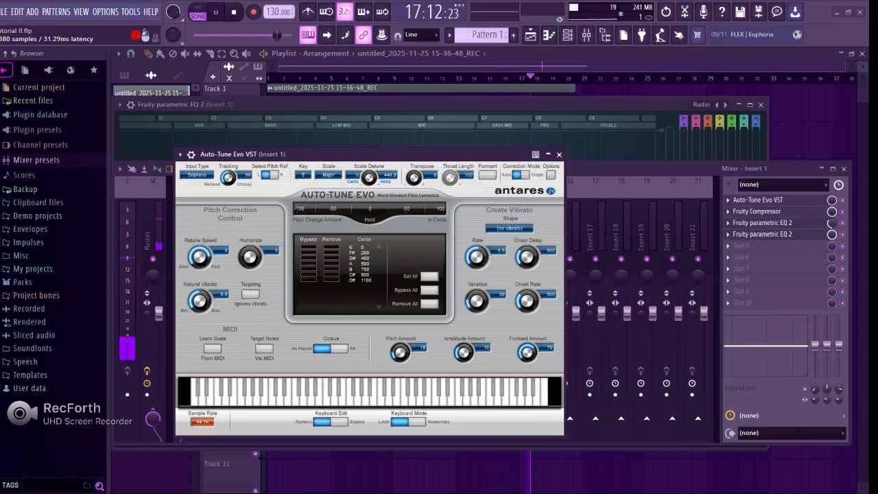
left_click(762, 223)
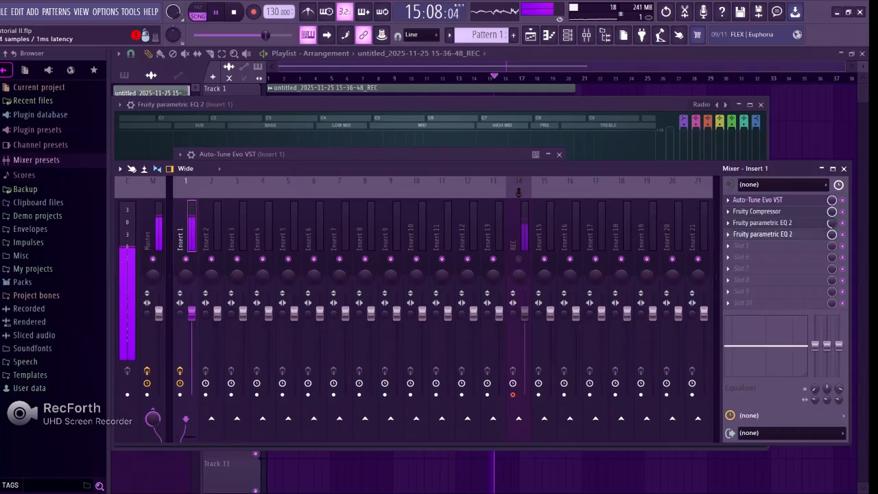
left_click(762, 235)
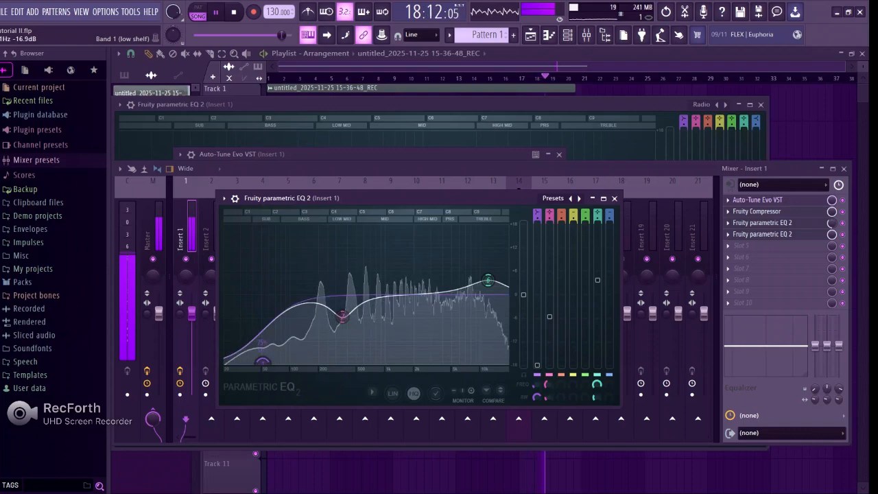
- Try reshaping the Vocal Presence EQ by shifting band 1 and sweeping band 2 across the frequency range
left_click_drag(265, 310, 277, 354)
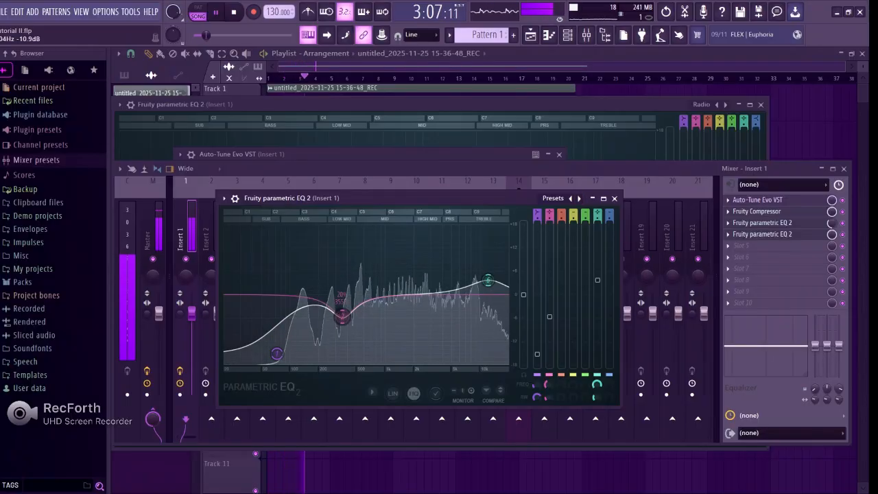
right_click(343, 315)
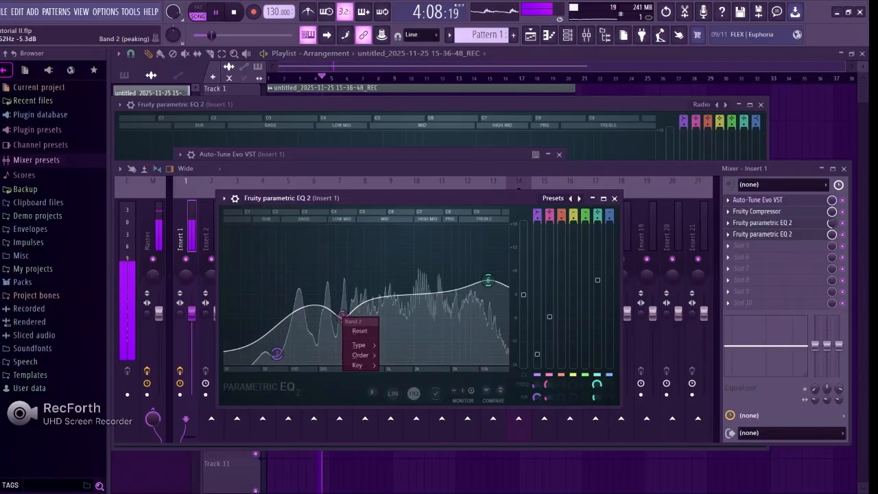
left_click_drag(341, 317, 427, 275)
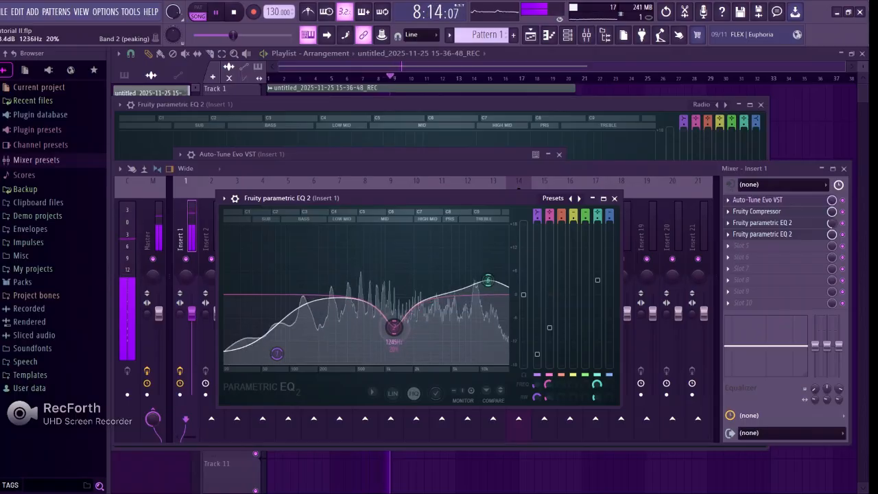
left_click_drag(348, 273, 356, 293)
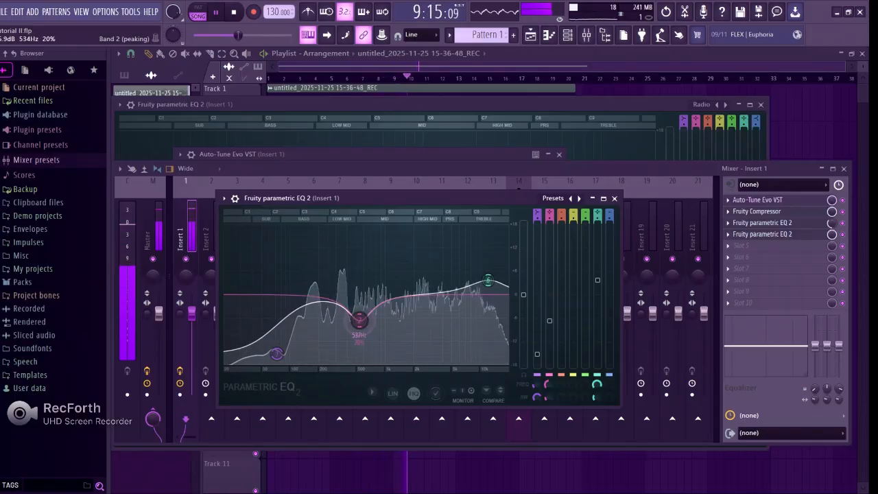
left_click_drag(430, 323, 224, 248)
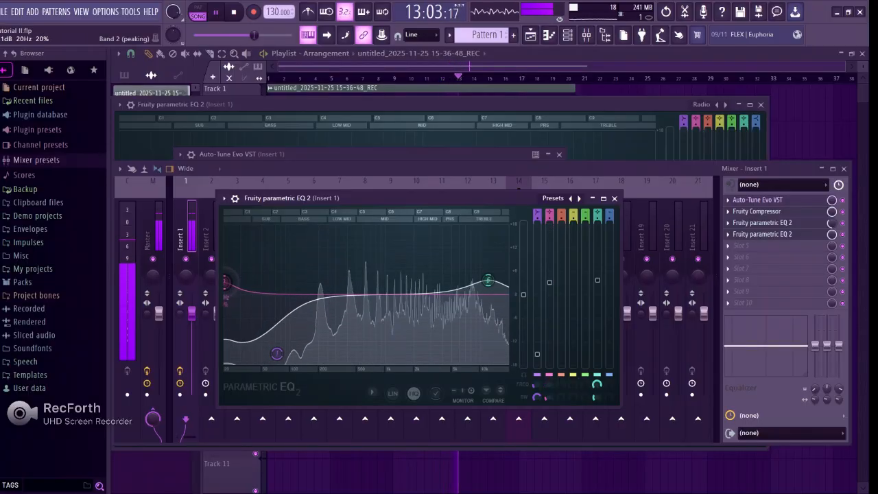
left_click_drag(226, 282, 360, 318)
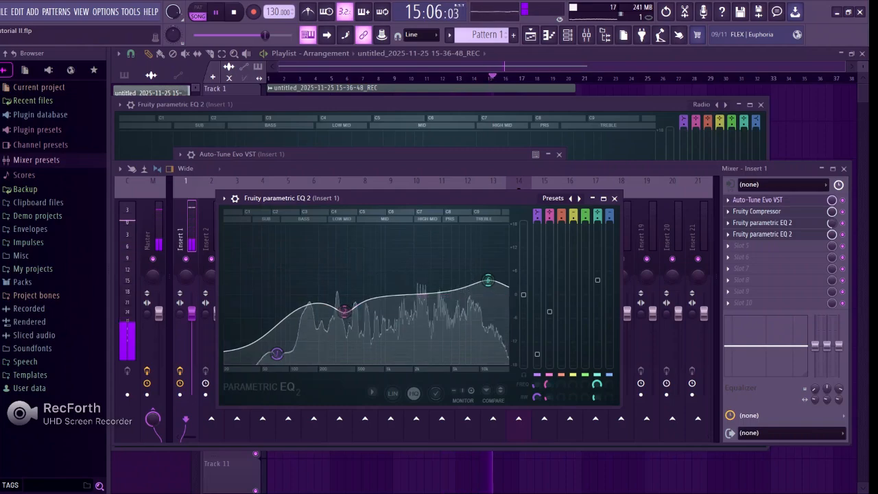
- Reload the Vocal Presence preset in the slot 4 Fruity Parametric EQ 2 and close its editor
left_click(570, 198)
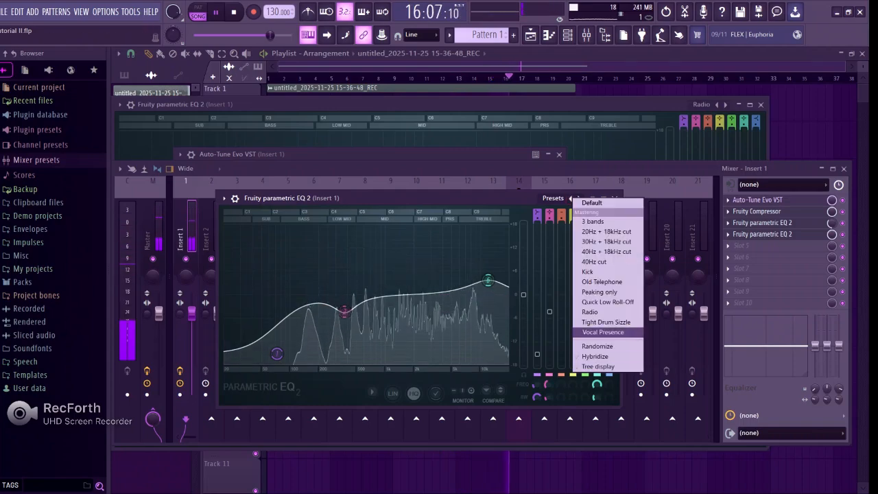
left_click(602, 332)
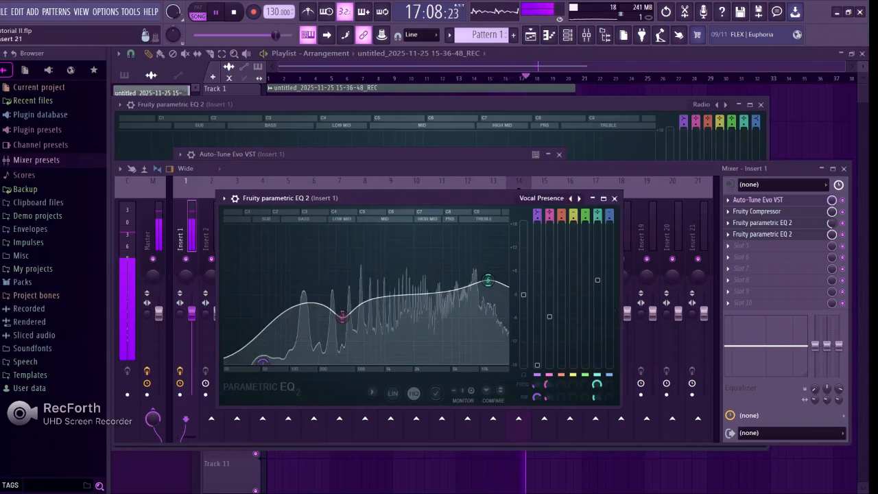
left_click(614, 198)
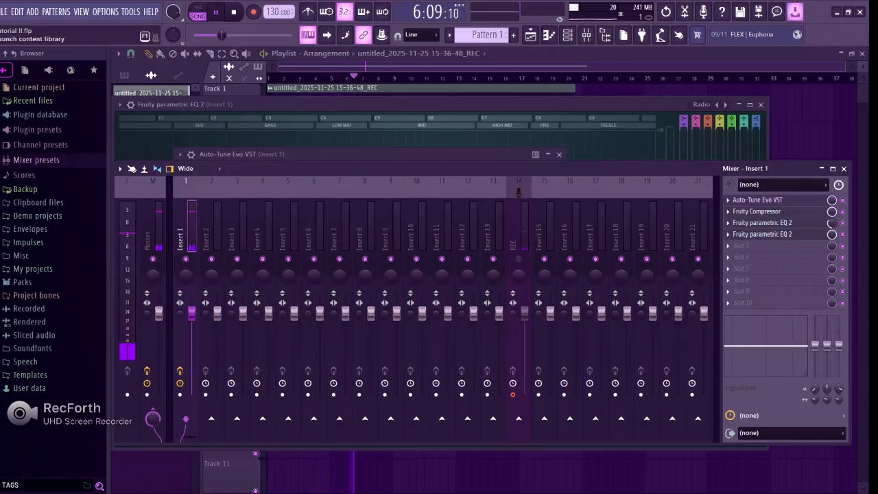
left_click(837, 13)
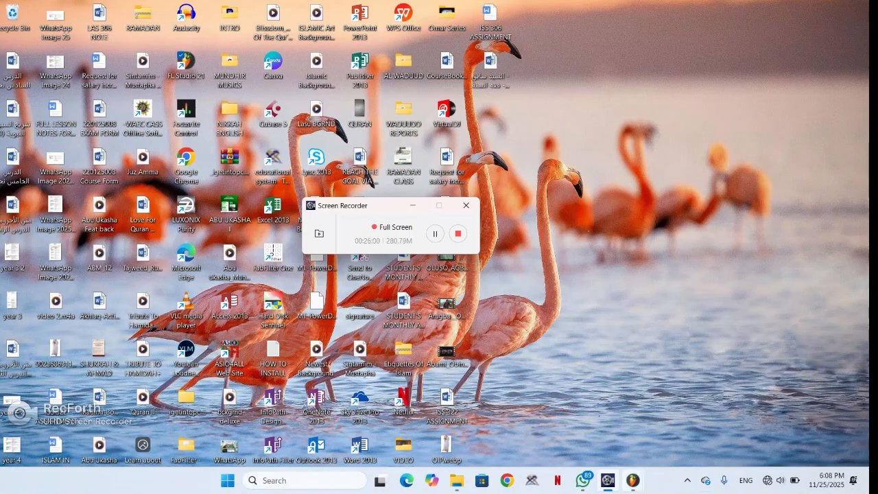
mouse_move(632, 480)
left_click(571, 422)
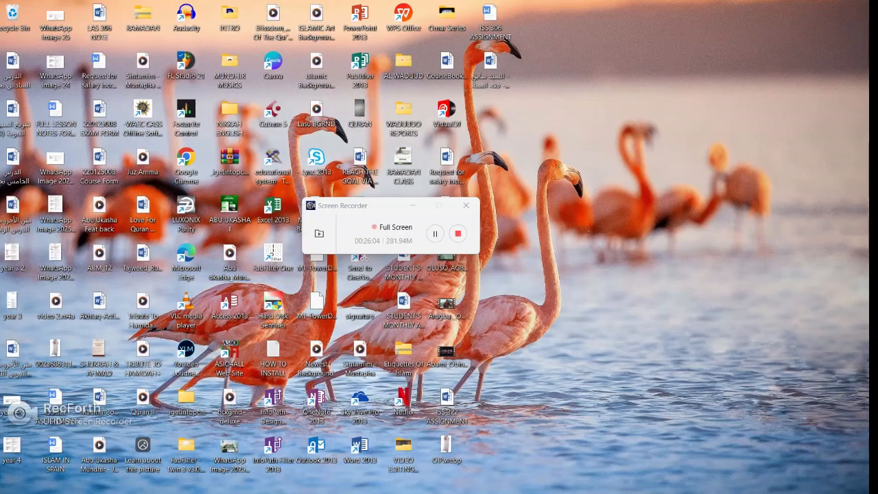
left_click(837, 12)
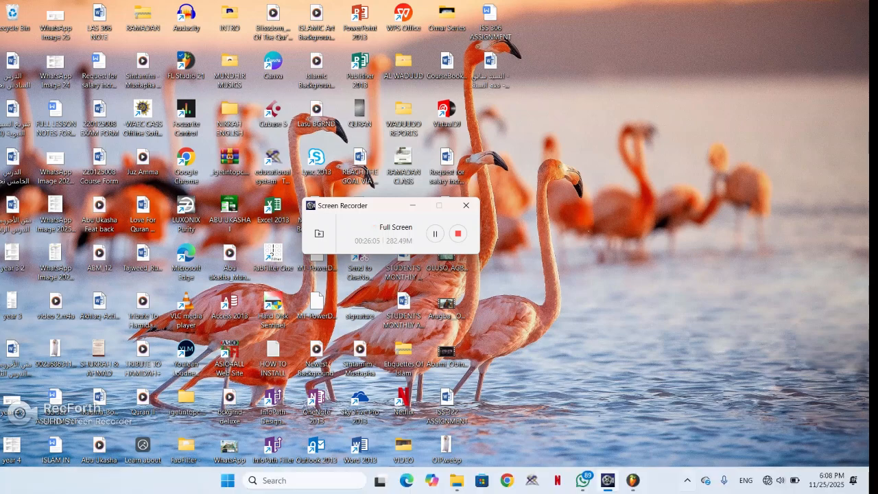
mouse_move(633, 480)
left_click(695, 421)
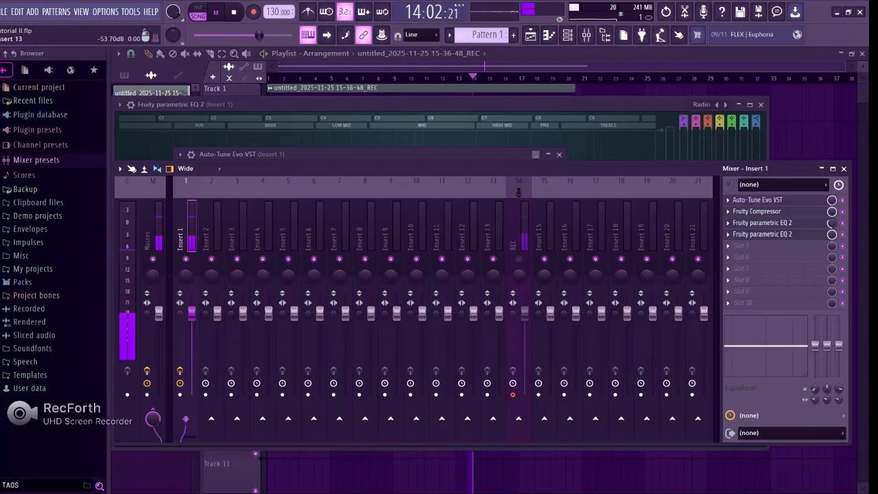
- Check the REC track, return to Insert 1, and add Soundgoodizer in its slot 5
left_click(518, 193)
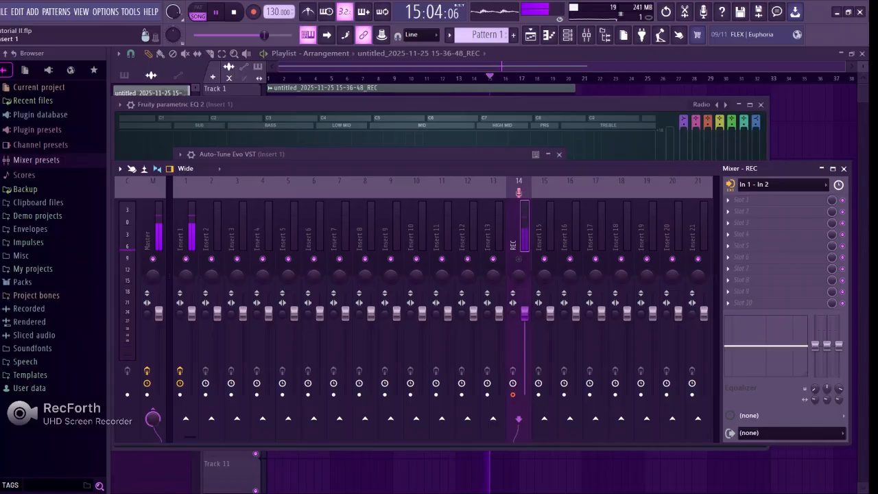
left_click(185, 193)
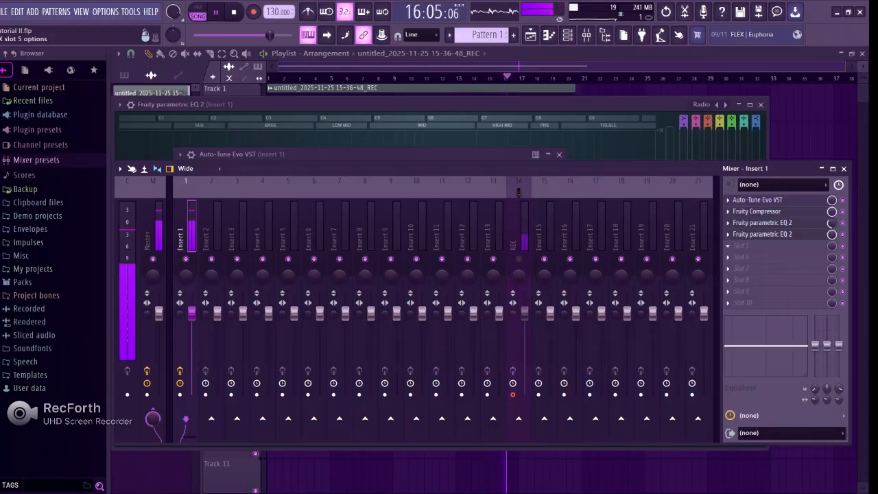
left_click(740, 245)
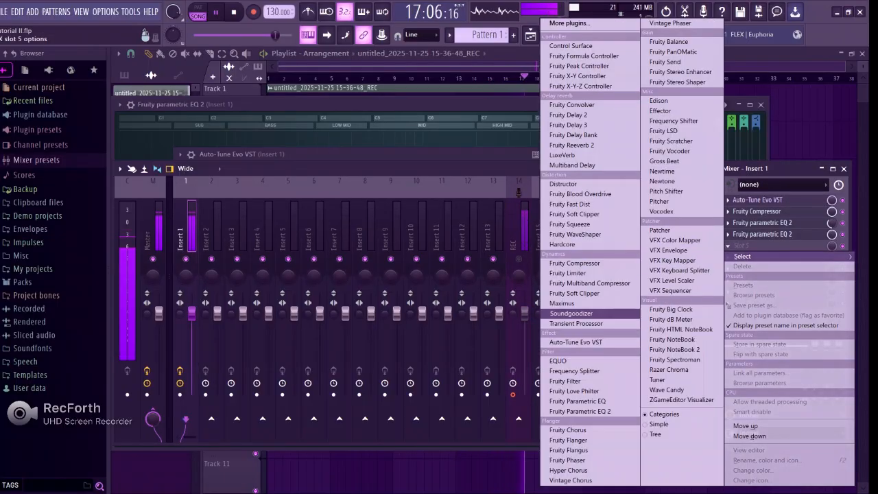
left_click(571, 313)
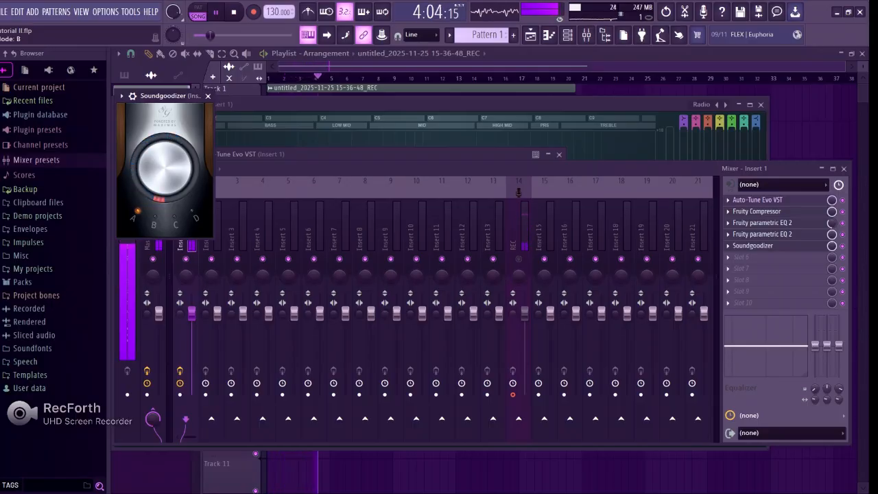
- Compare modes B, C and D on the slot 5 Soundgoodizer and leave it on mode A at a low amount
left_click(155, 217)
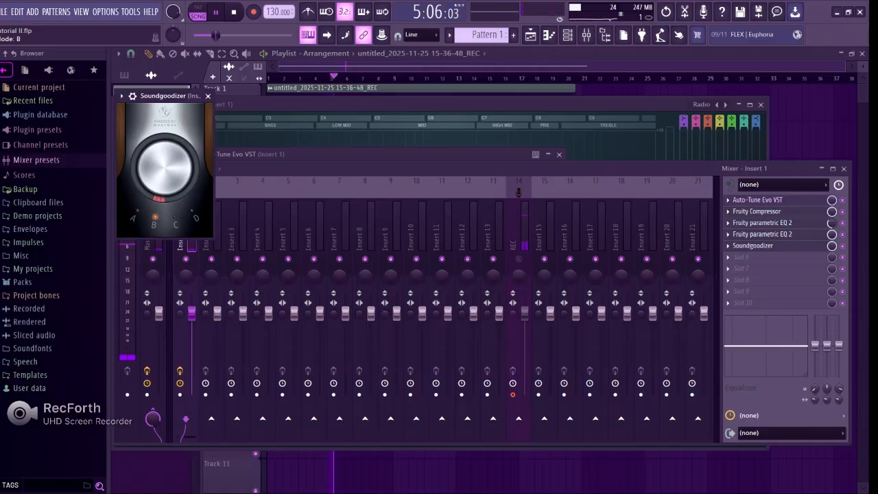
left_click(176, 217)
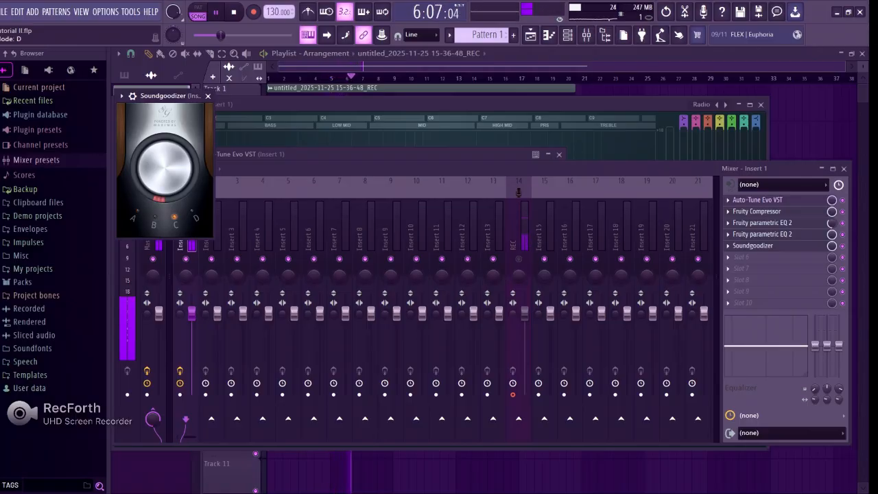
left_click(193, 212)
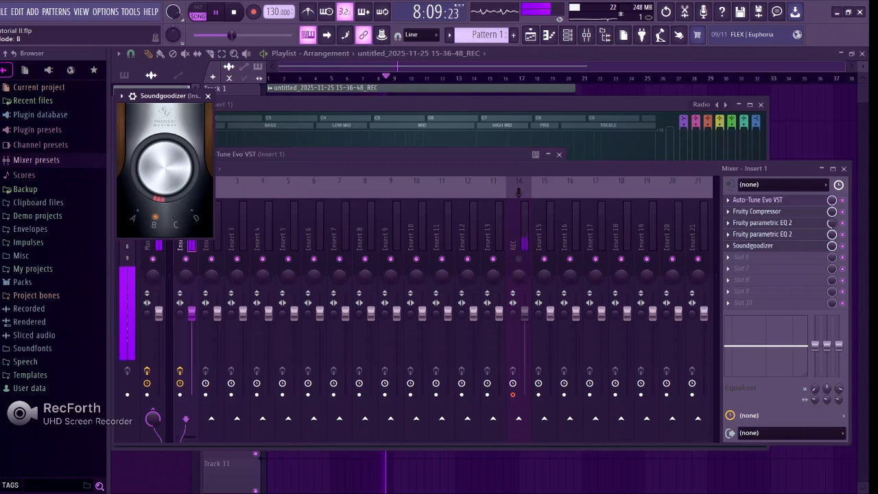
left_click(175, 218)
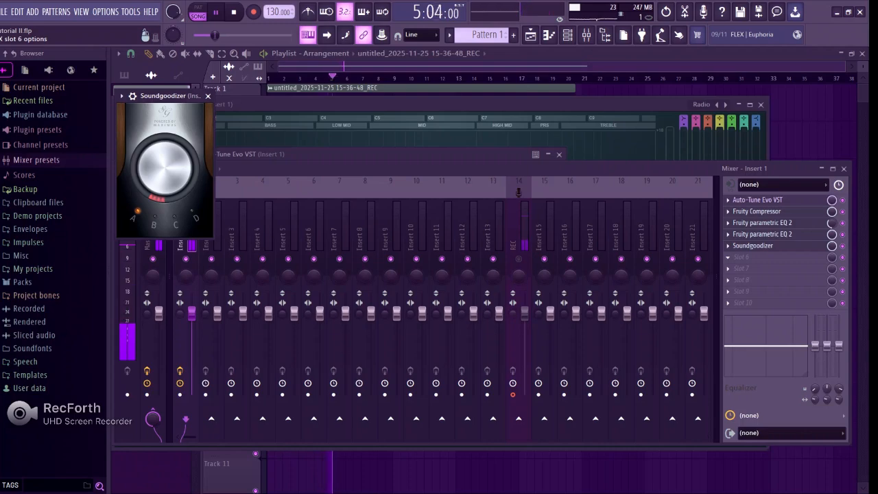
- Add Soundgoodizers in slots 6 and 7 of Insert 1, set to modes B and C at low amounts
left_click(744, 257)
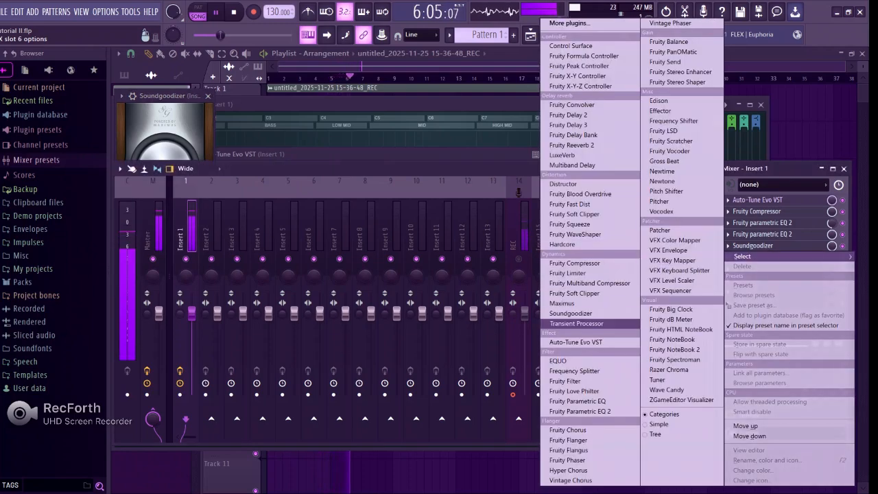
left_click(570, 313)
left_click(169, 232)
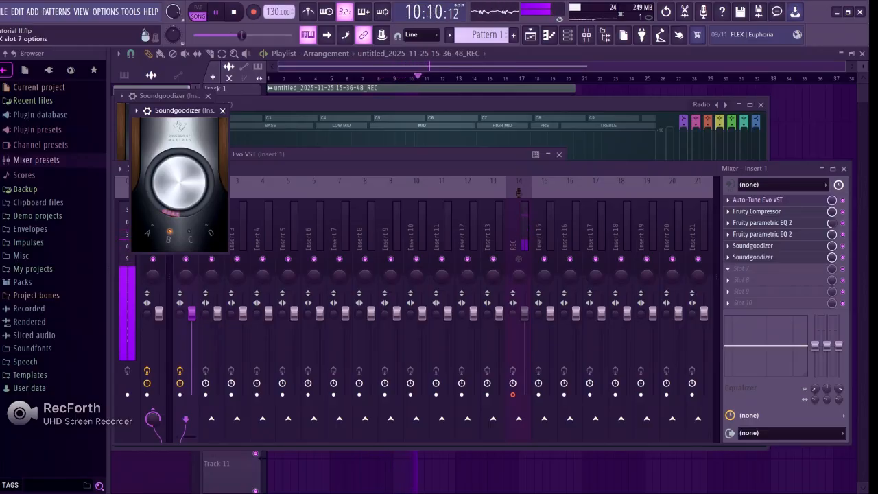
left_click(753, 268)
left_click(571, 312)
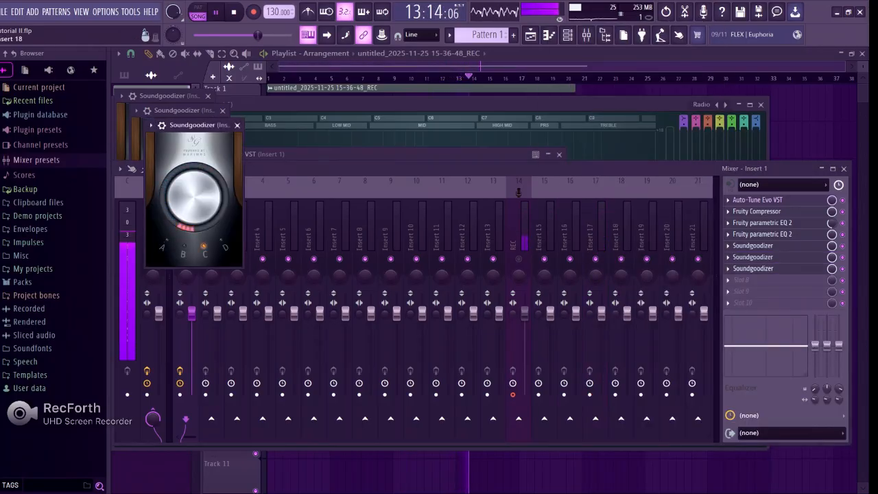
- Add a fourth Soundgoodizer in slot 8 of Insert 1, set to mode D at a low amount
left_click(728, 280)
mouse_move(742, 256)
left_click(587, 313)
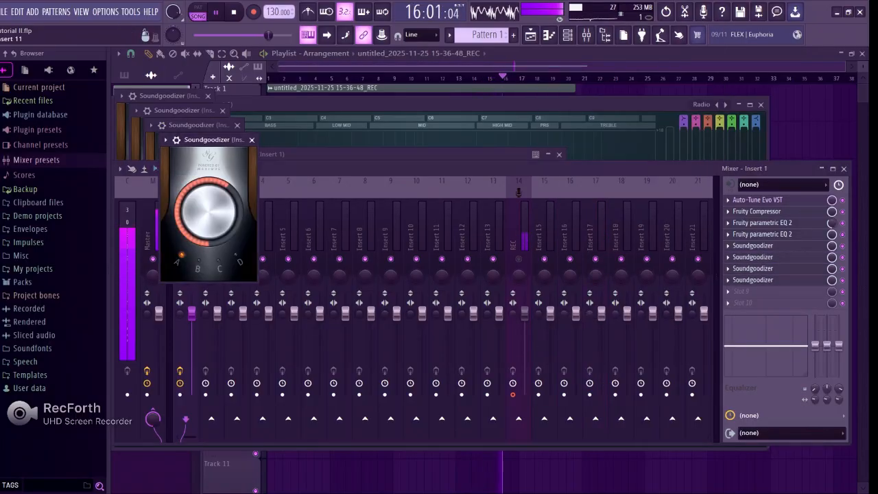
left_click(237, 259)
mouse_move(209, 211)
left_mouse_down()
mouse_move(209, 239)
mouse_move(208, 217)
left_mouse_up()
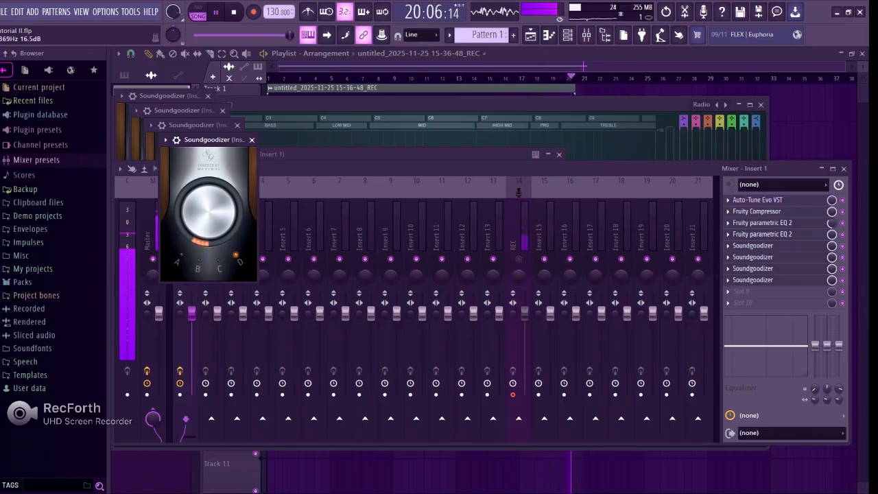
- Bring the mixer forward and test Insert 1's fader higher and lower, settling slightly below its starting level
left_click(517, 336)
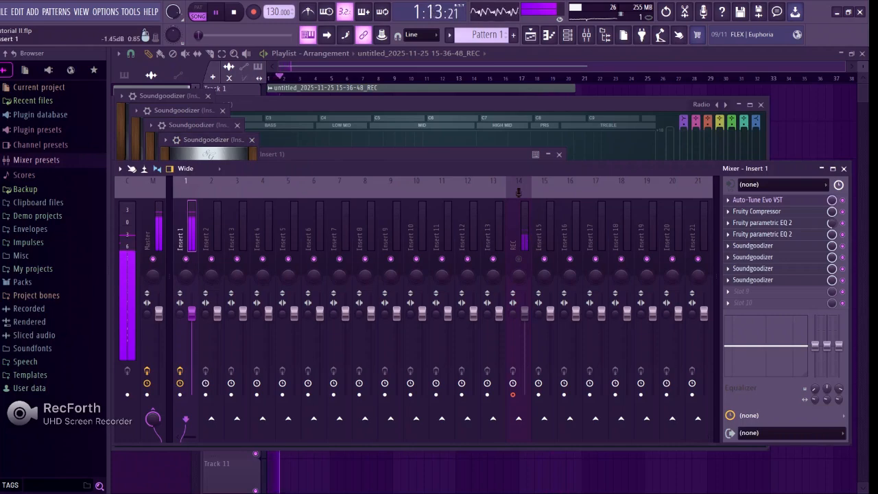
mouse_move(192, 314)
left_mouse_down()
mouse_move(216, 334)
mouse_move(198, 323)
left_mouse_up()
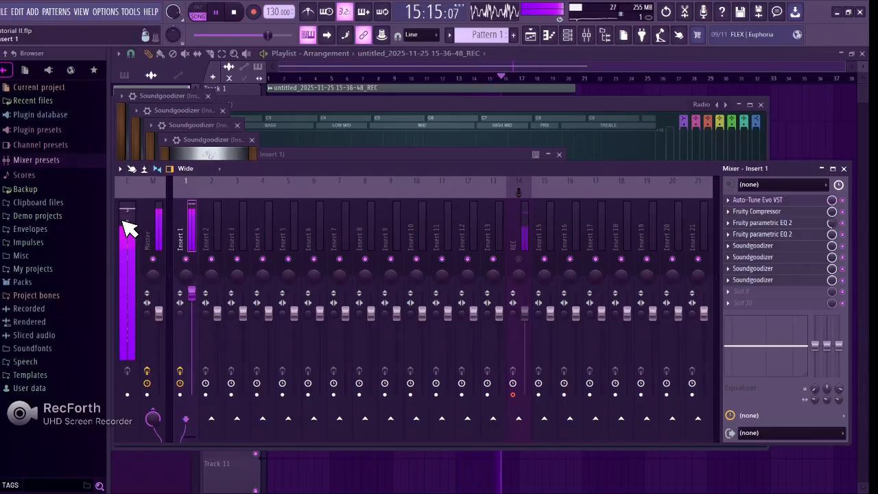
mouse_move(137, 232)
left_mouse_down()
mouse_move(123, 220)
mouse_move(138, 232)
left_mouse_up()
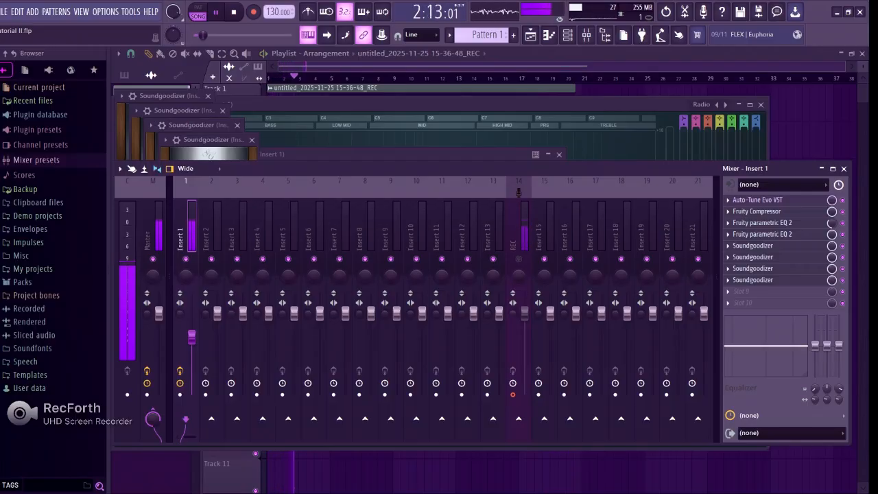
left_click_drag(191, 336, 191, 327)
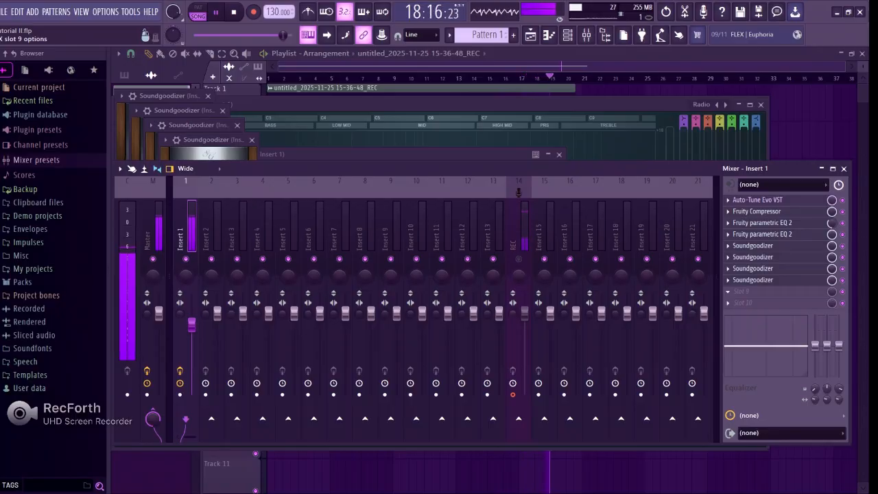
- Add Fruity Delay 2 in slot 9 of Insert 1
left_click(728, 291)
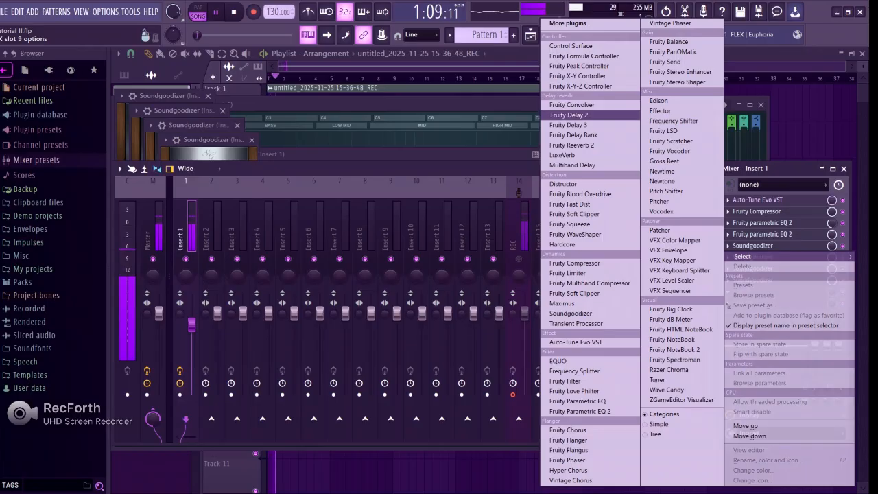
left_click(568, 115)
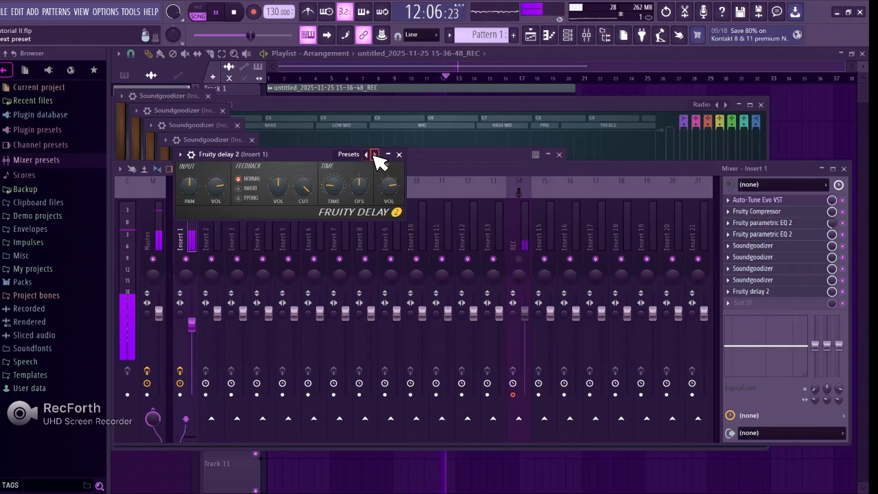
- Load the Stereo effect preset in Fruity Delay 2 and lower its input volume while the vocal plays
key("space")
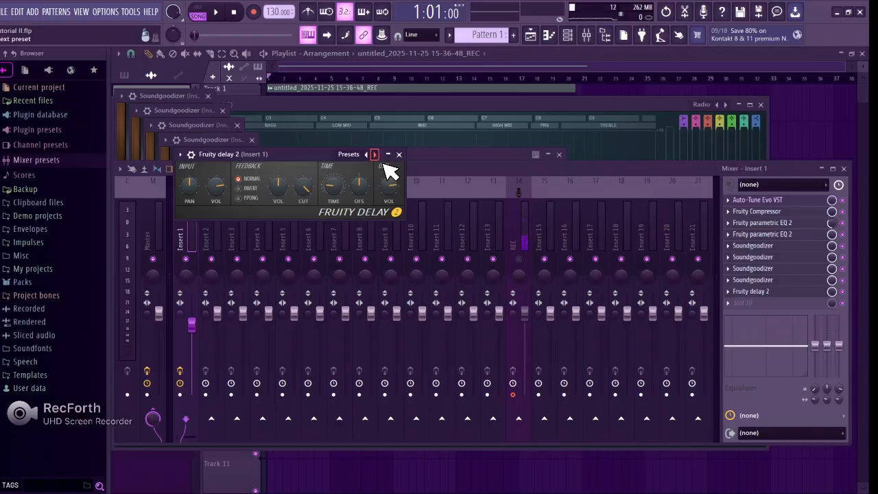
right_click(376, 157)
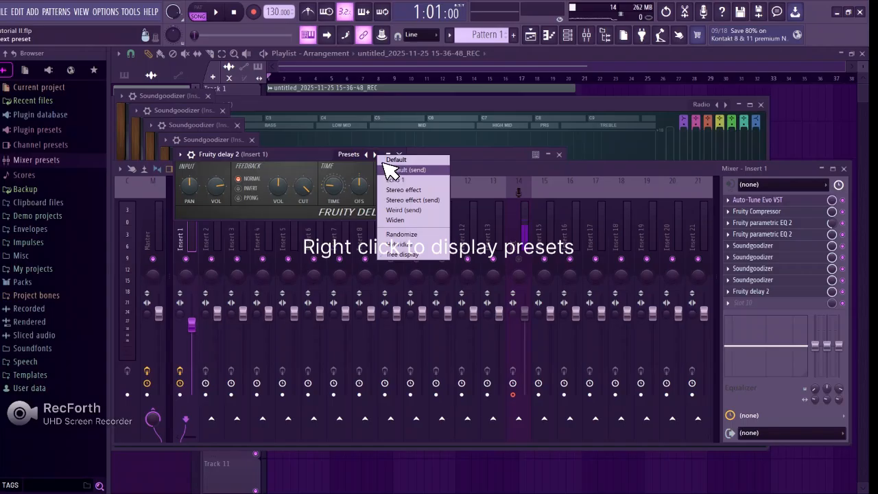
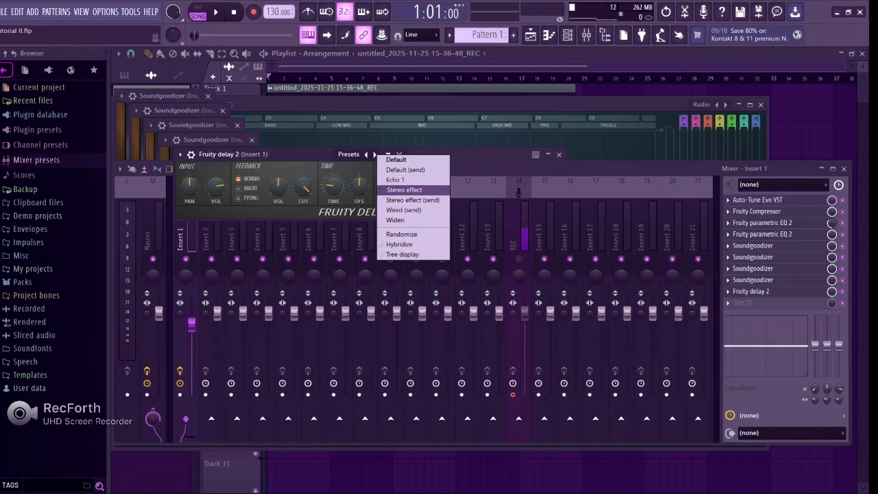
left_click(404, 189)
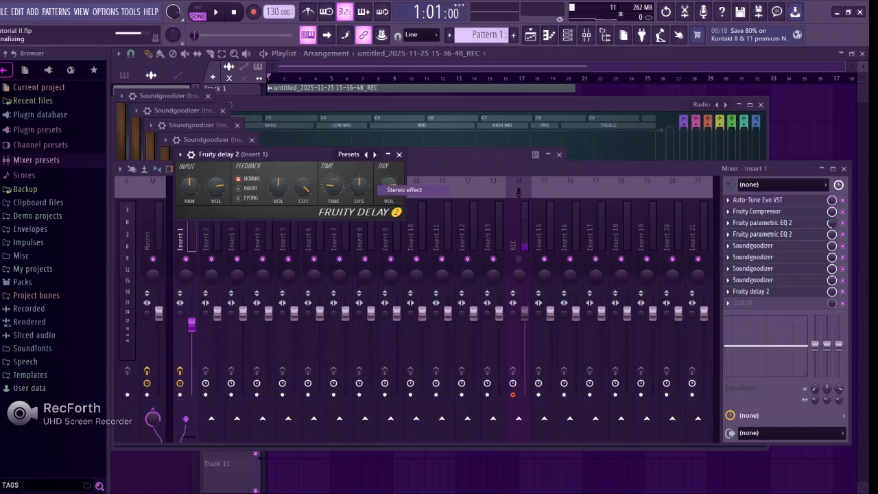
key("space")
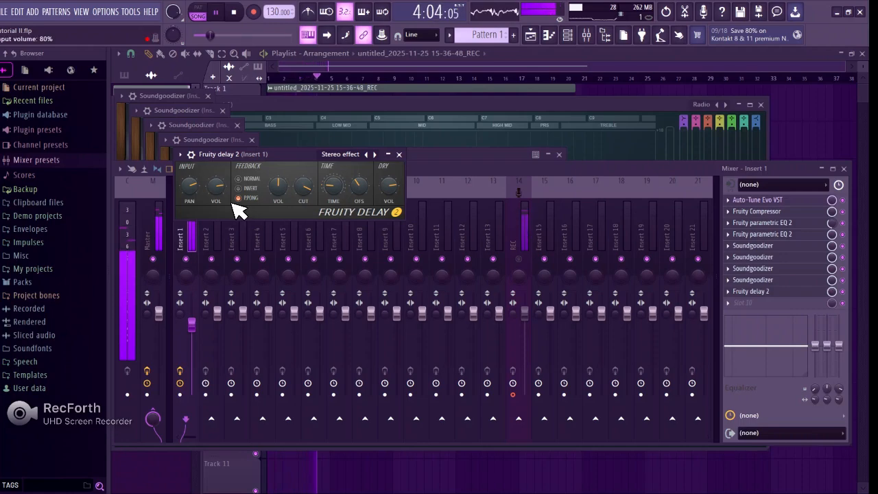
left_click_drag(221, 193, 231, 201)
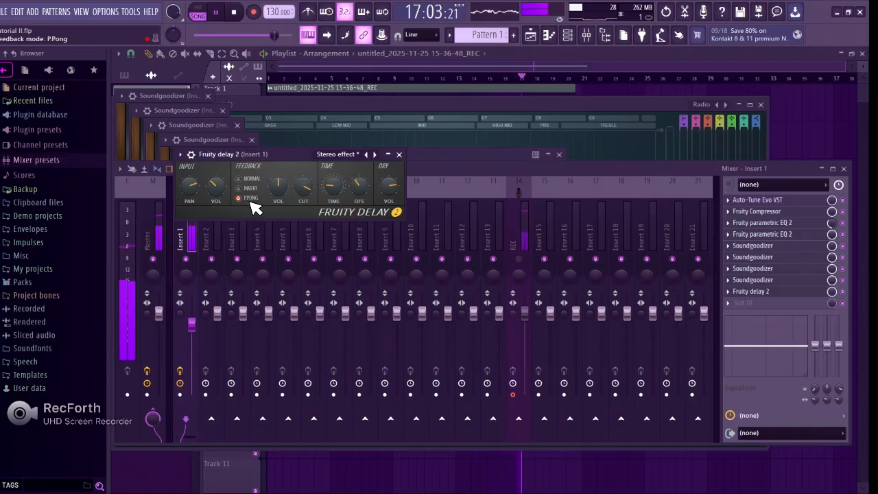
- Compare the delay's Normal and Invert feedback modes, return to P.Pong, and lower Fruity Delay 2's slot mix level on Insert 1
left_click(240, 179)
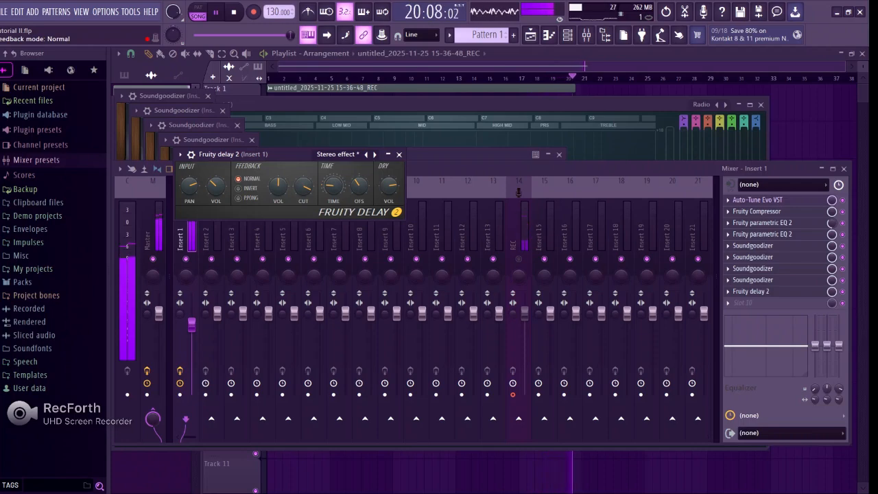
left_click(238, 188)
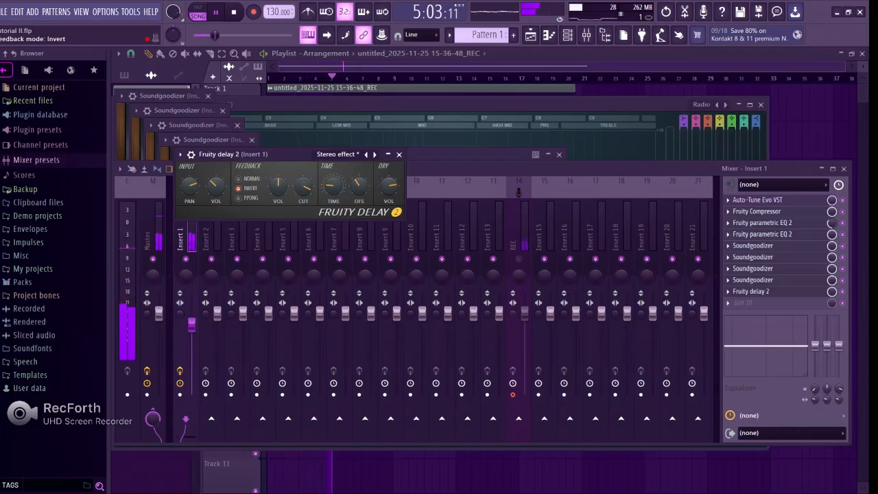
left_click(238, 198)
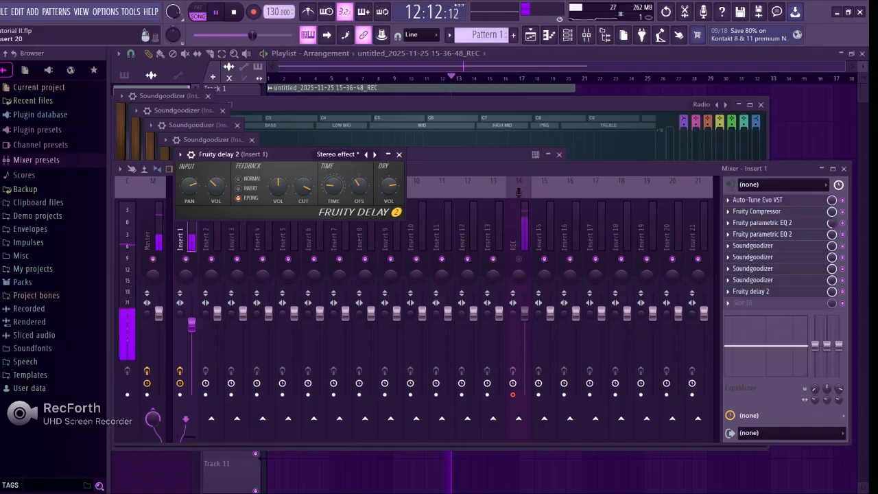
left_click(518, 192)
mouse_move(831, 292)
left_mouse_down()
mouse_move(832, 309)
mouse_move(850, 304)
mouse_move(839, 298)
mouse_move(854, 309)
mouse_move(842, 296)
left_mouse_up()
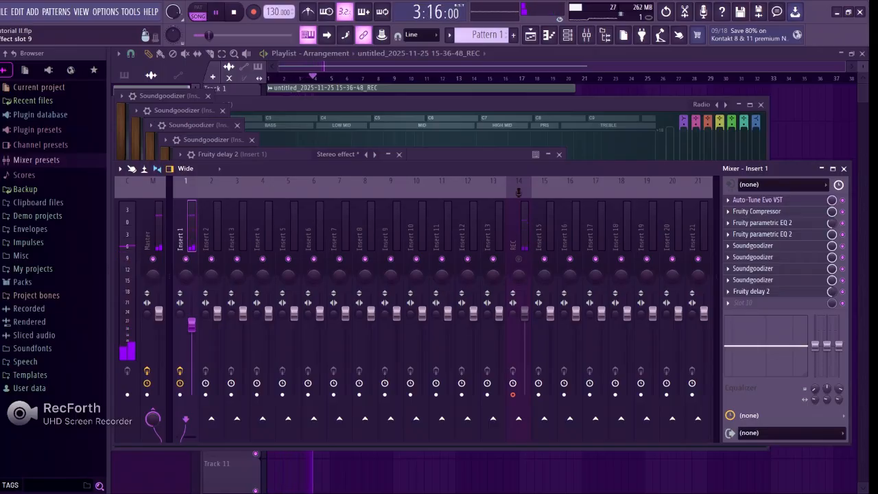
- Add Fruity Reeverb 2 in slot 10 of Insert 1, stop playback, and move the plugin window clear of the mixer header
left_click(728, 303)
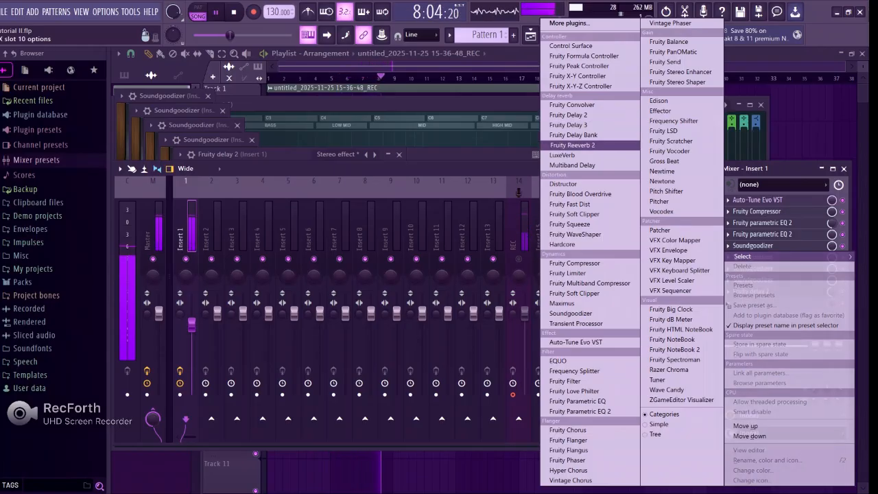
left_click(572, 144)
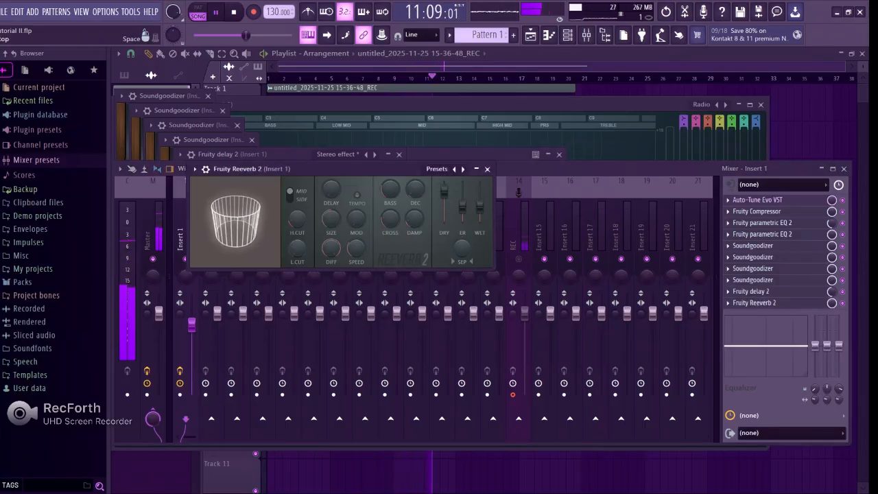
key("space")
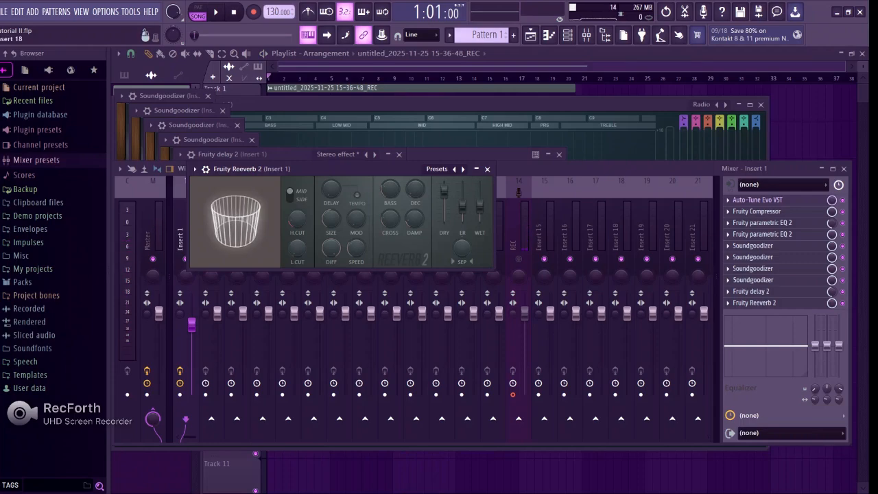
left_click(755, 303)
left_click(755, 303)
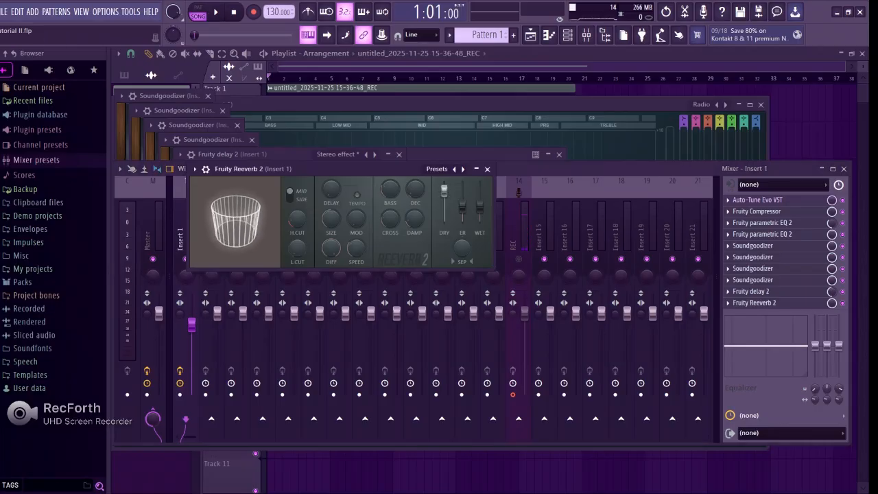
left_click_drag(374, 168, 390, 189)
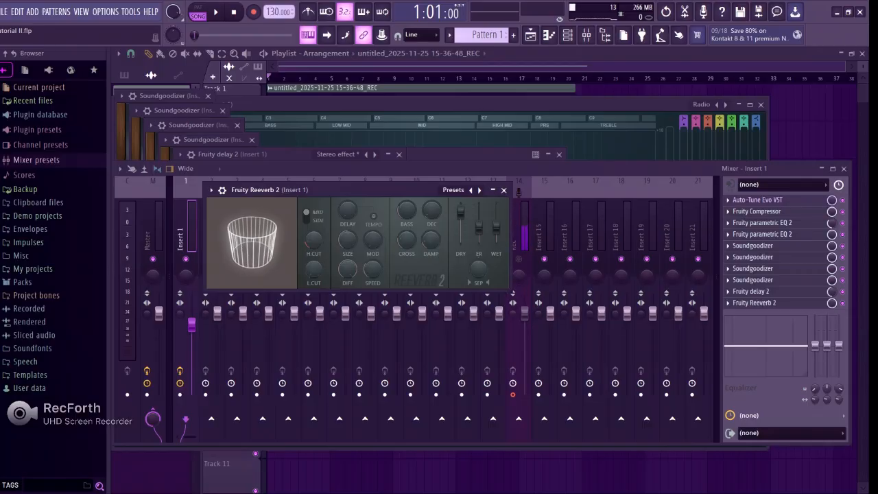
- Try the Cathedral and Small Studio presets in Fruity Reeverb 2, ending on the Default preset
left_click(478, 190)
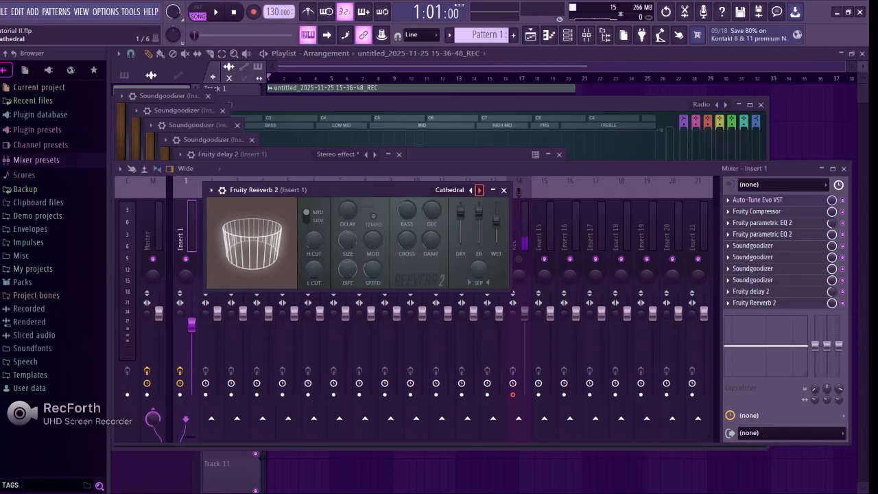
right_click(471, 190)
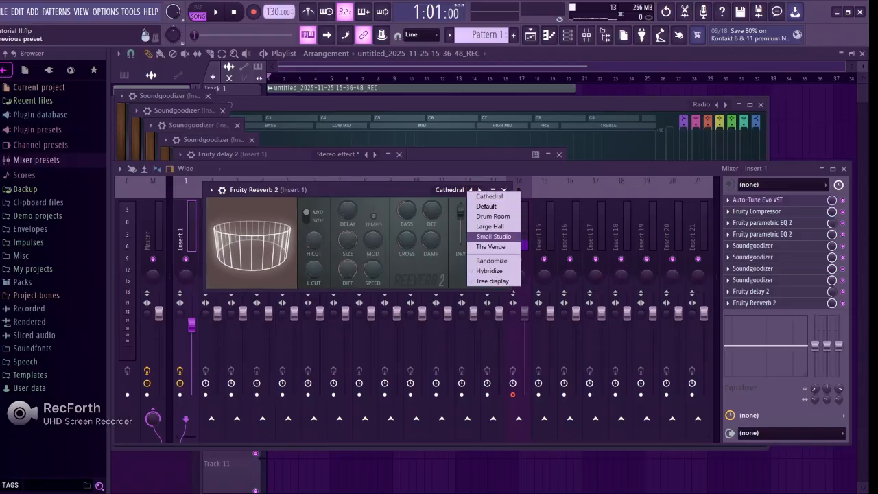
left_click(493, 235)
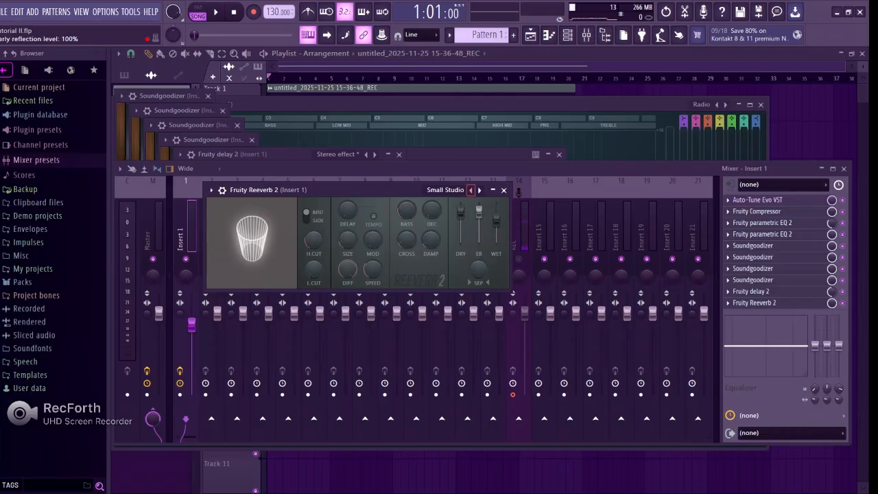
right_click(470, 190)
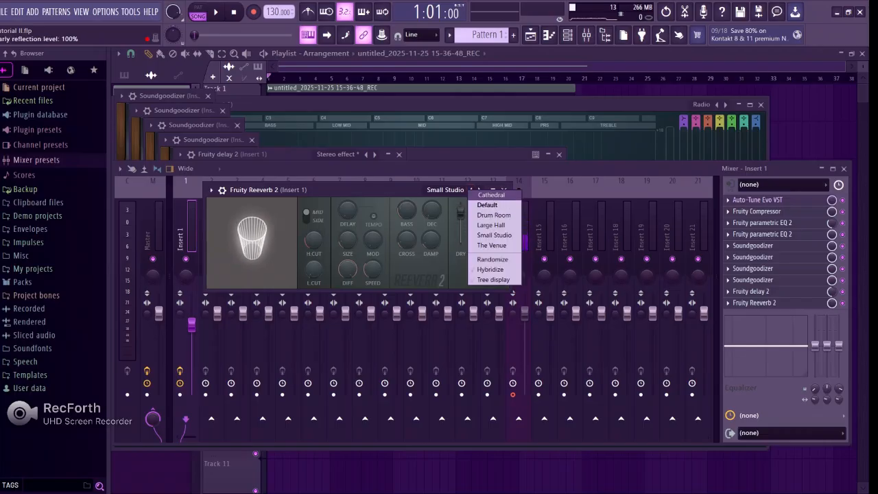
left_click(487, 204)
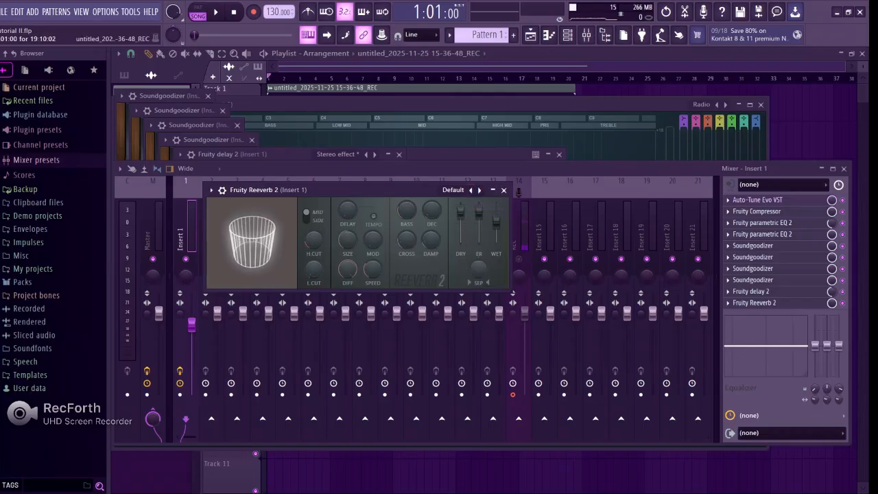
- Delete Fruity Reeverb 2 from slot 10 of Insert 1
left_click(727, 302)
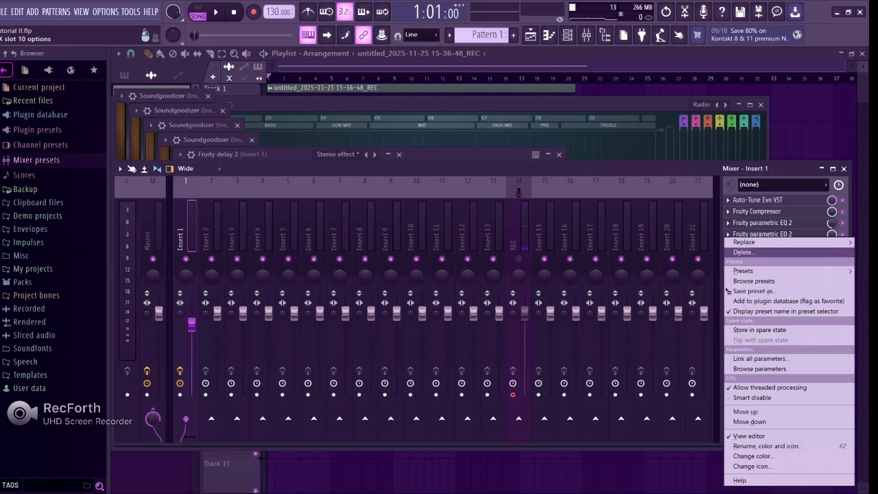
left_click(744, 252)
key("Return")
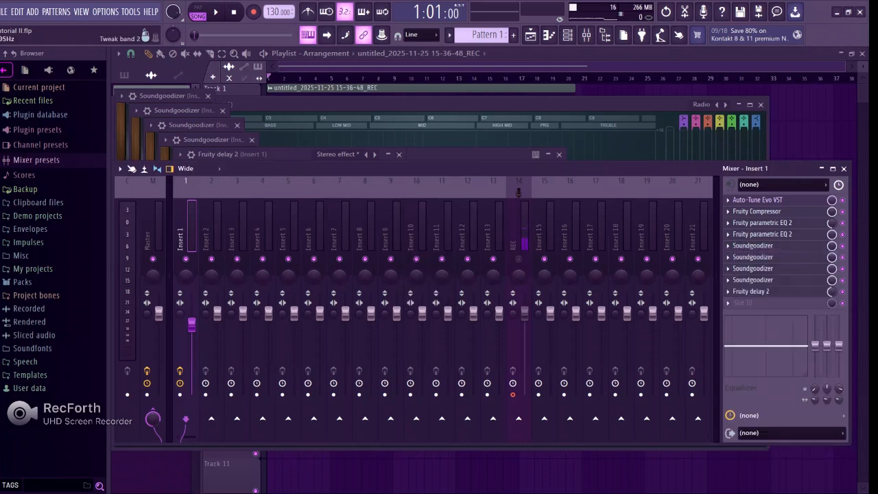
- Add Fruity Reeverb 2 in slot 10 again, test its slot mix level, and set the early reflection level to 65%
left_click(740, 303)
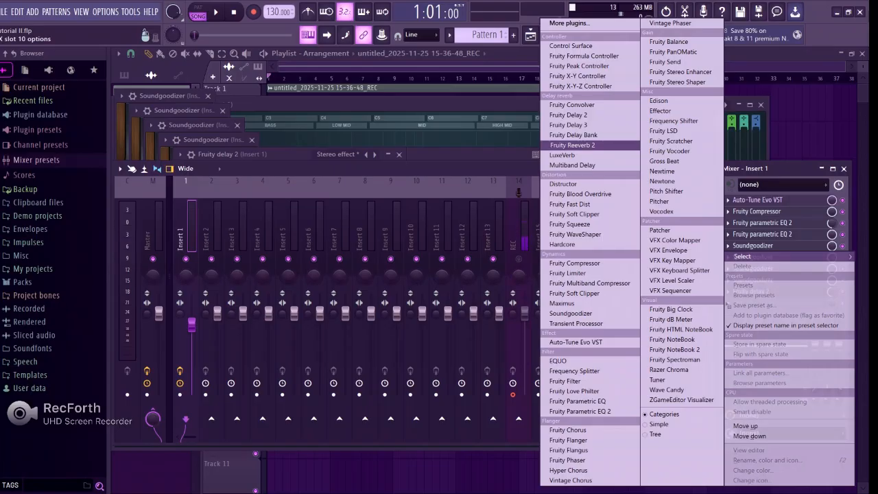
left_click(573, 145)
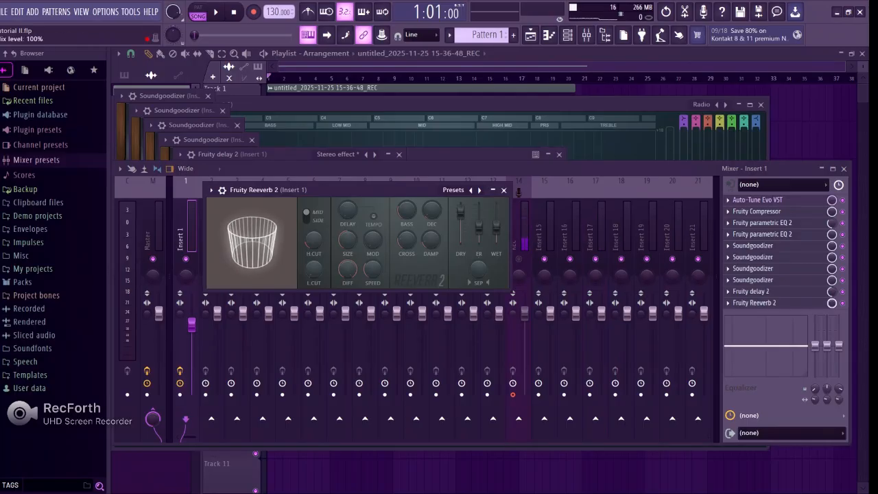
left_click_drag(831, 303, 831, 334)
left_click_drag(832, 303, 833, 271)
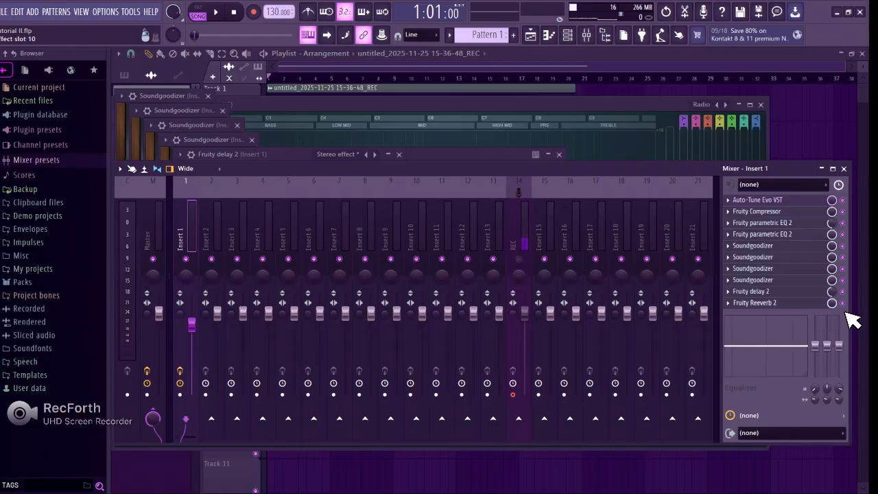
left_click(768, 302)
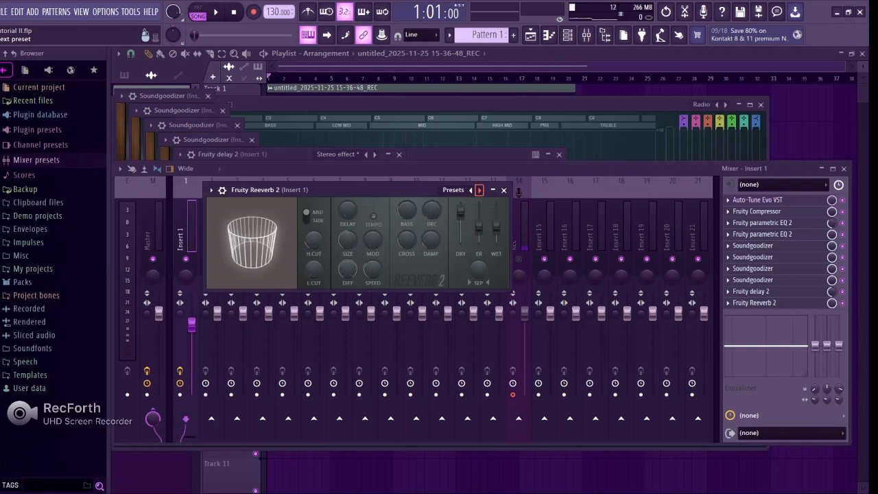
mouse_move(479, 226)
left_mouse_down()
mouse_move(479, 210)
mouse_move(479, 220)
mouse_move(495, 204)
mouse_move(460, 232)
mouse_move(460, 209)
mouse_move(461, 219)
mouse_move(495, 211)
mouse_move(496, 220)
mouse_move(479, 220)
left_mouse_up()
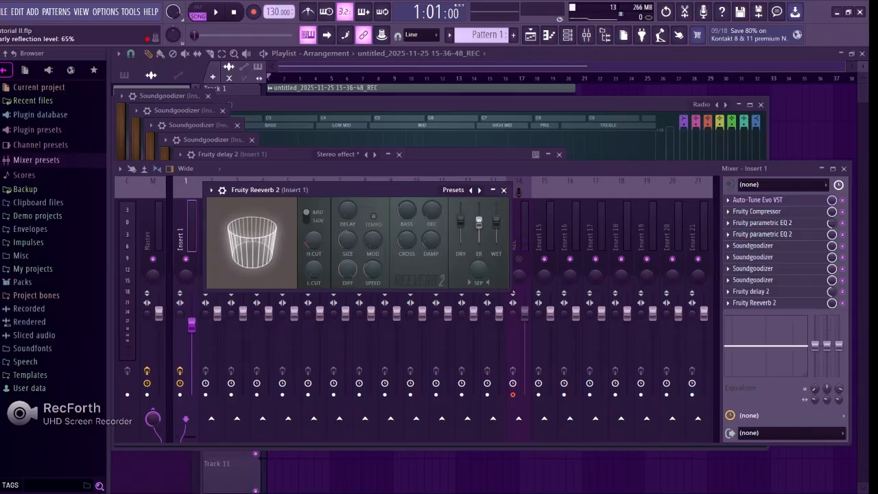
- Delete the adjusted Fruity Reeverb 2 from slot 10 of Insert 1 and confirm its removal
left_click(728, 303)
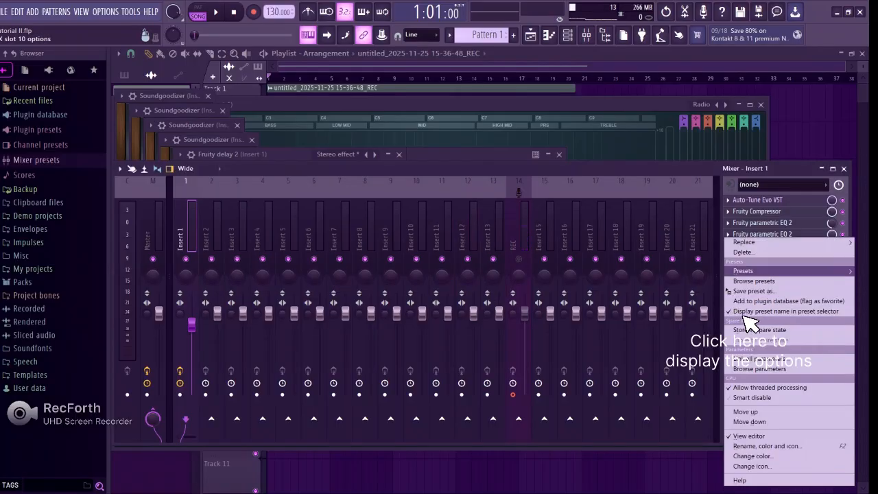
left_click(742, 252)
left_click(468, 288)
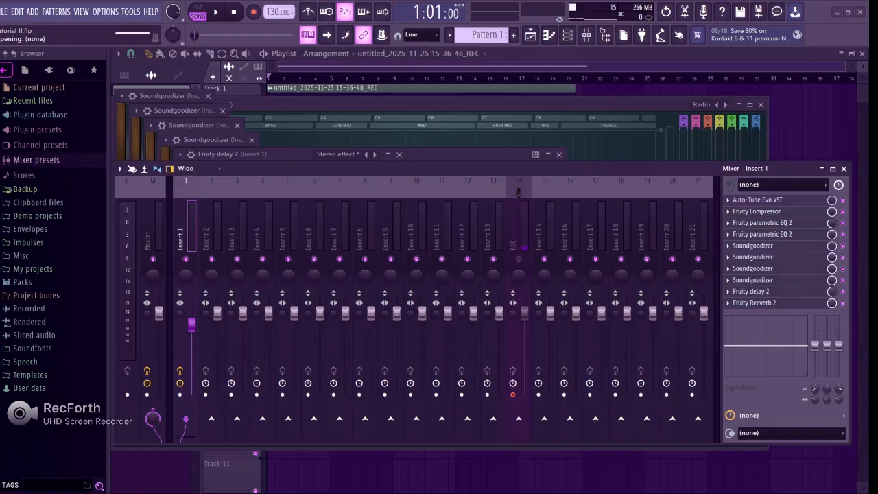
- Add a fresh Fruity Reeverb 2 in slot 10 of Insert 1, load its Cathedral preset, and bring the mixer forward
left_click(751, 303)
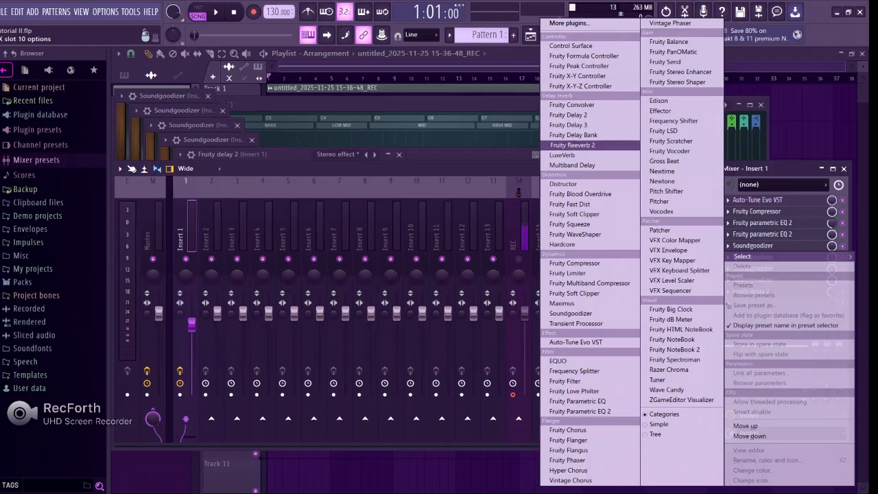
left_click(572, 144)
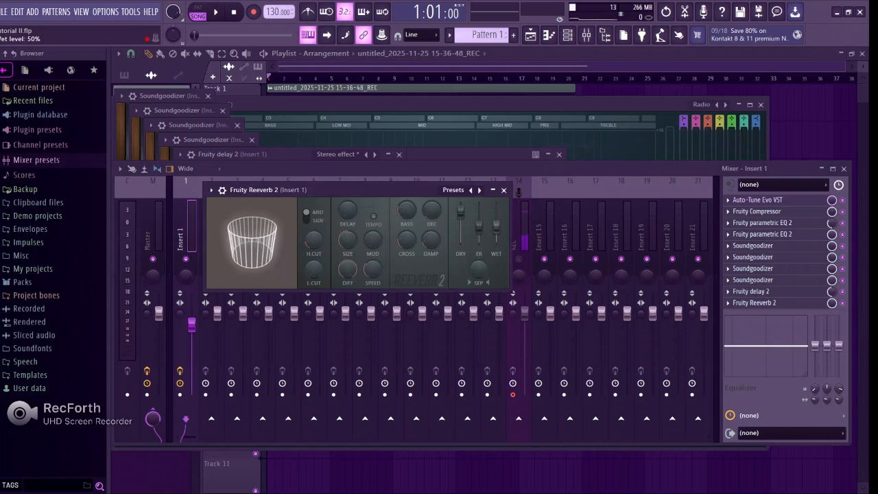
left_click(480, 190)
right_click(471, 192)
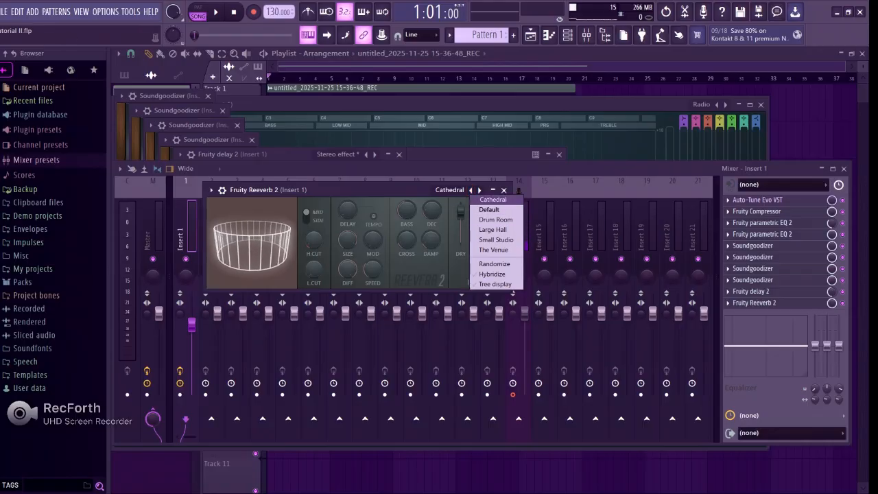
left_click(518, 192)
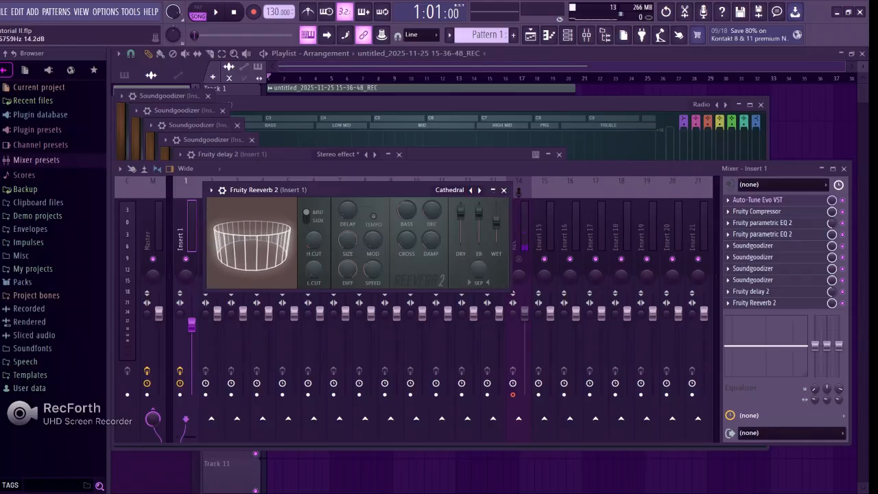
left_click(518, 192)
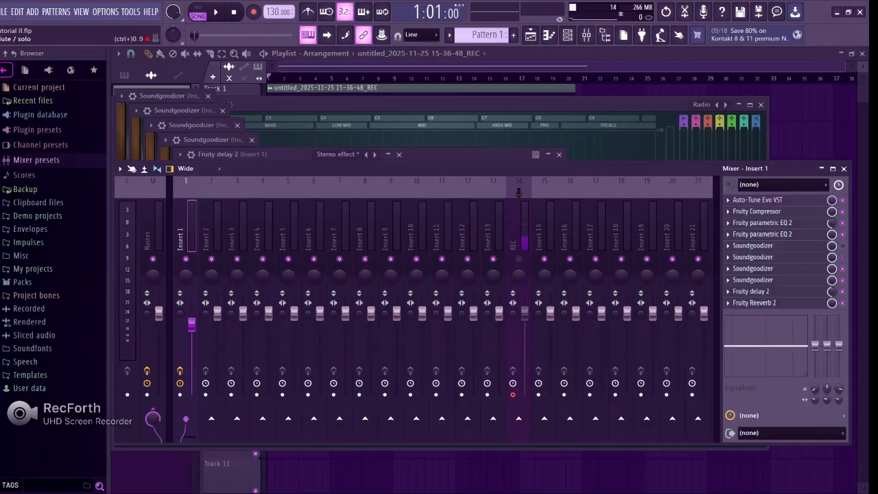
- Disable the four Soundgoodizers in slots 5 to 8 of Insert 1
left_click(842, 280)
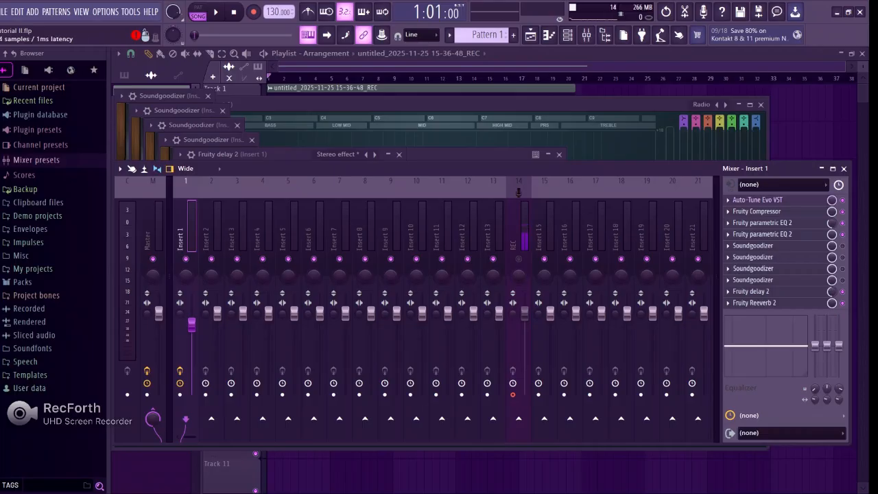
- Delete the Soundgoodizers in slots 5 and 6 of Insert 1, confirming each removal
left_click(753, 245)
left_click(753, 245)
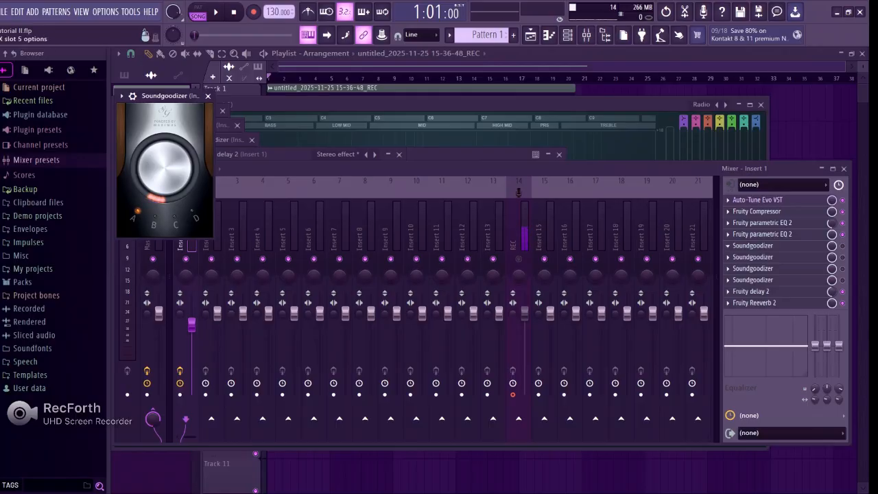
left_click(728, 246)
mouse_move(748, 241)
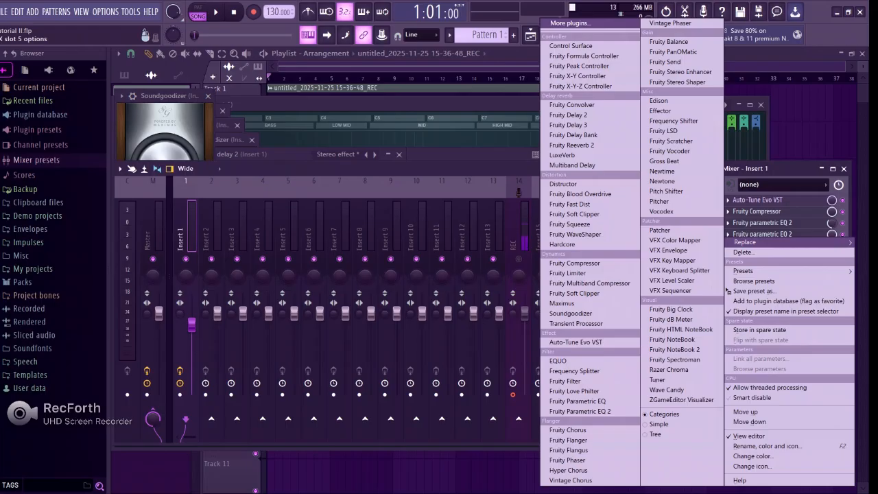
left_click(743, 252)
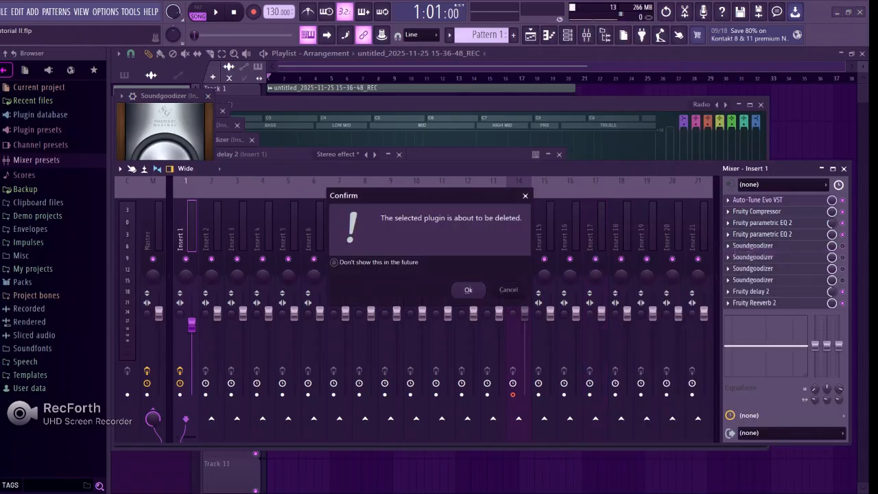
left_click(467, 290)
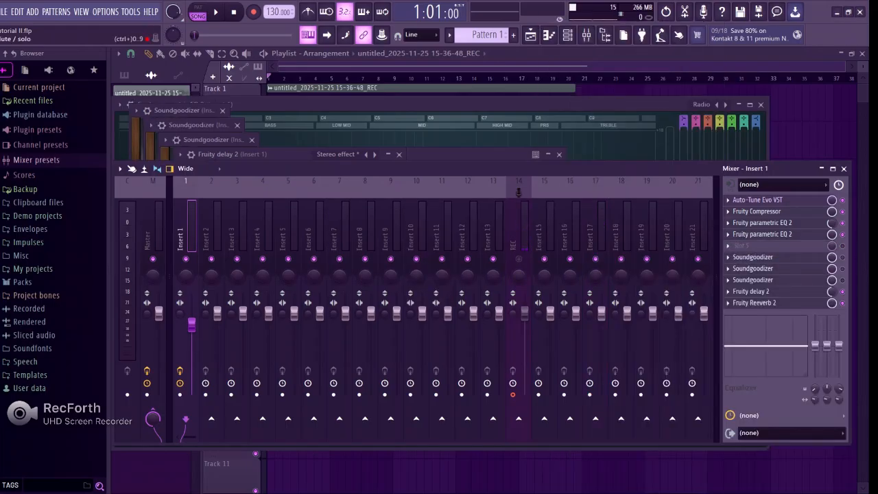
left_click(743, 245)
left_click(743, 251)
left_click(468, 291)
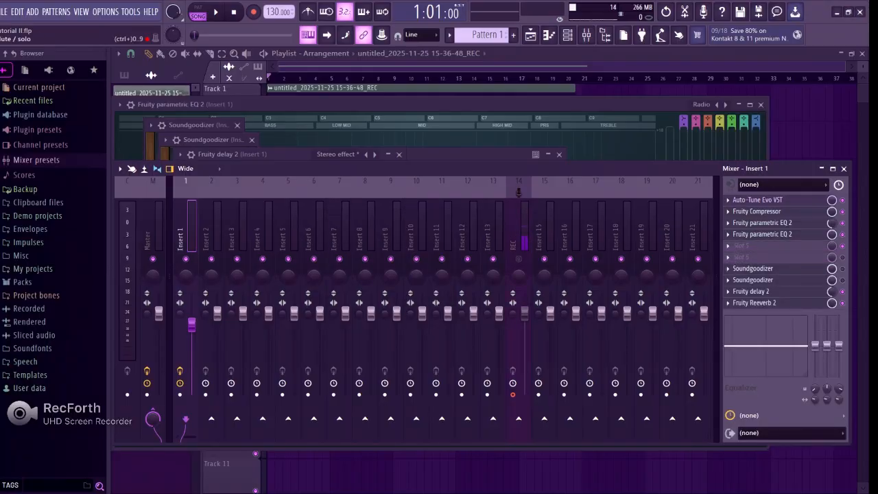
- Delete the remaining Soundgoodizers in slots 7 and 8 of Insert 1, confirming each removal
left_click(742, 246)
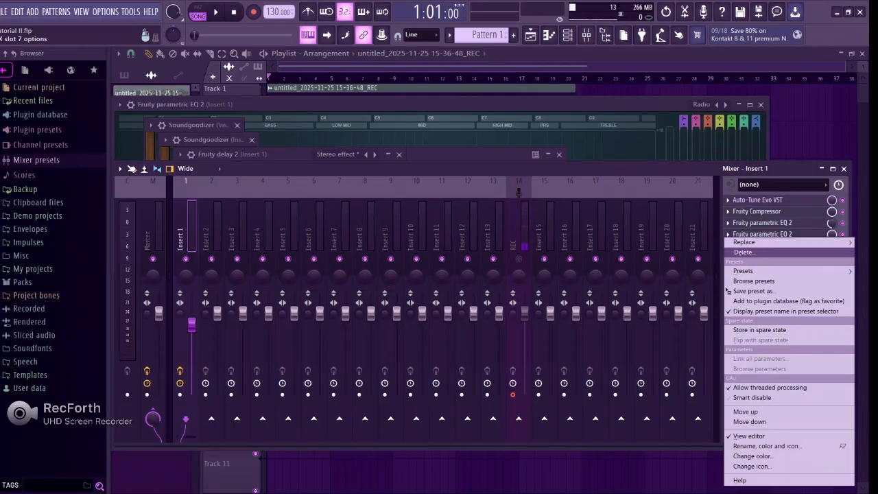
left_click(742, 252)
key("Return")
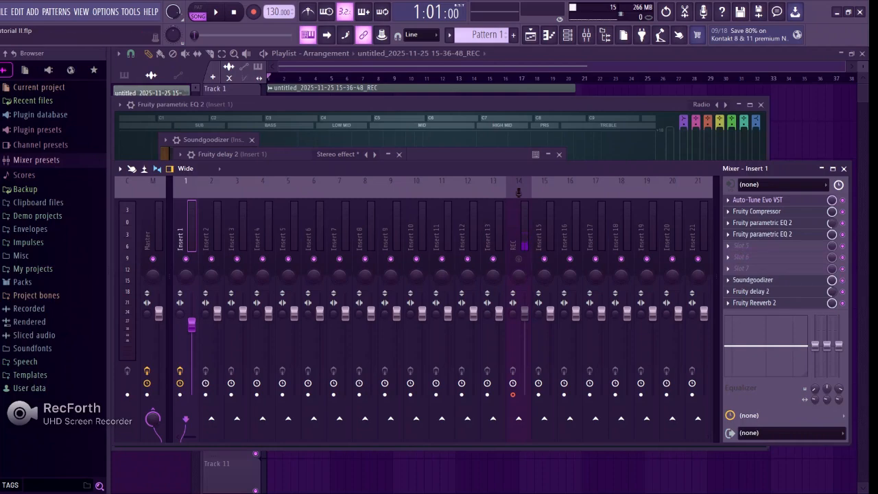
left_click(742, 246)
left_click(743, 251)
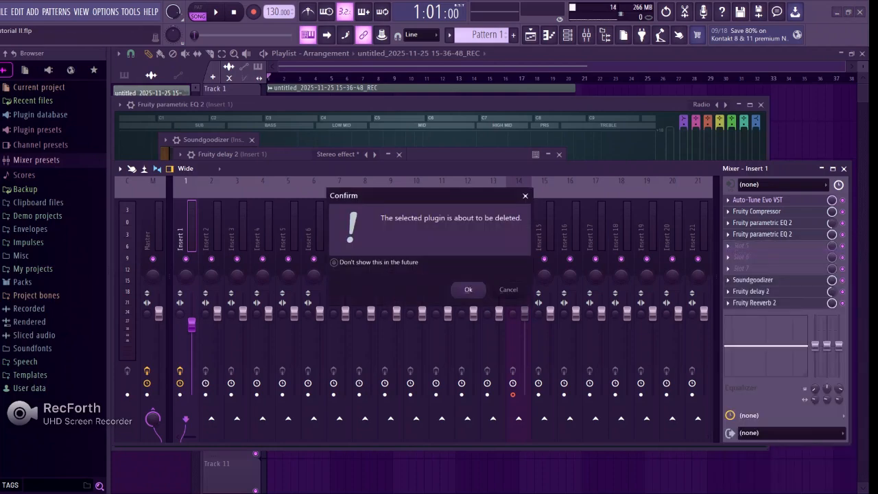
key("Return")
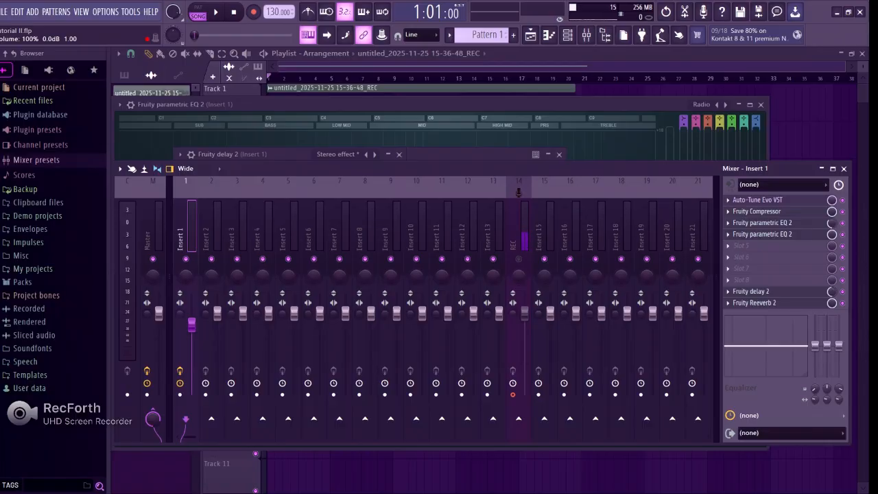
- Try a Fruity Multiband Compressor in slot 5 of Insert 1 and delete it again
left_click(754, 245)
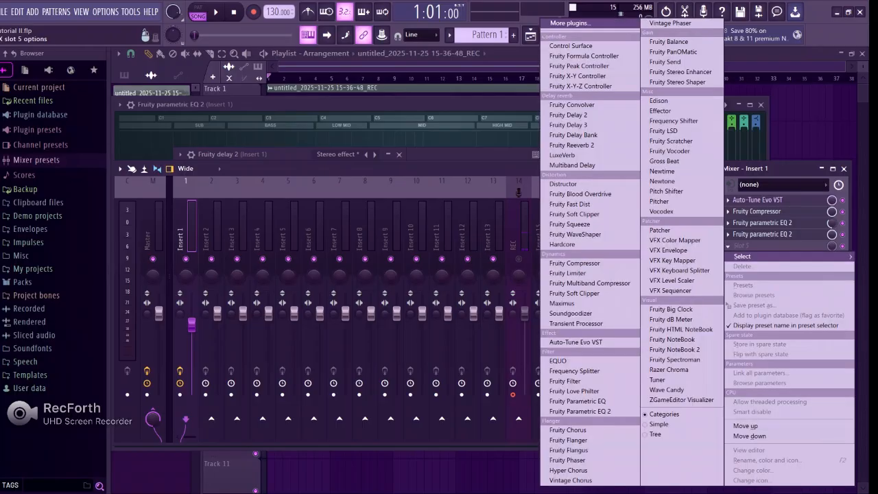
left_click(590, 280)
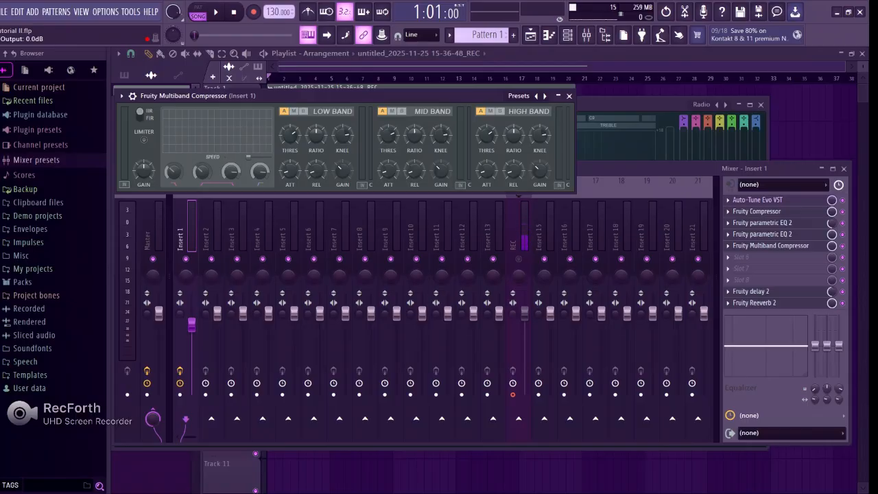
left_click(728, 246)
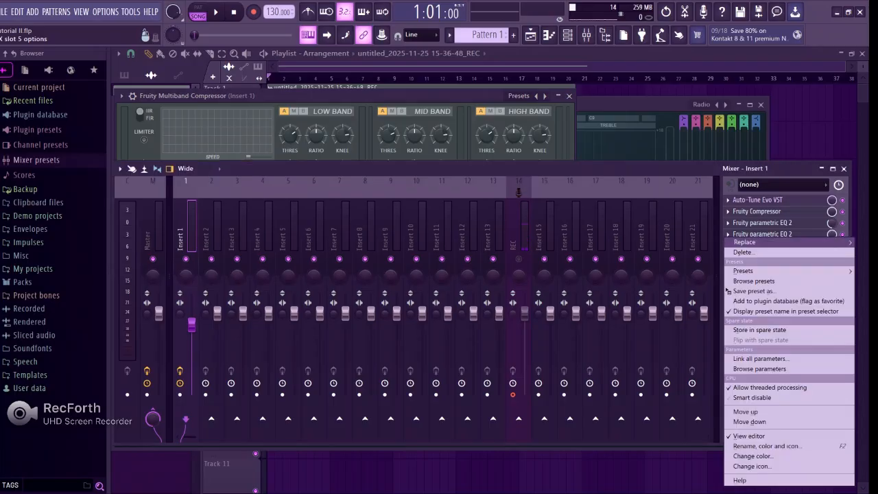
left_click(742, 252)
key("Escape")
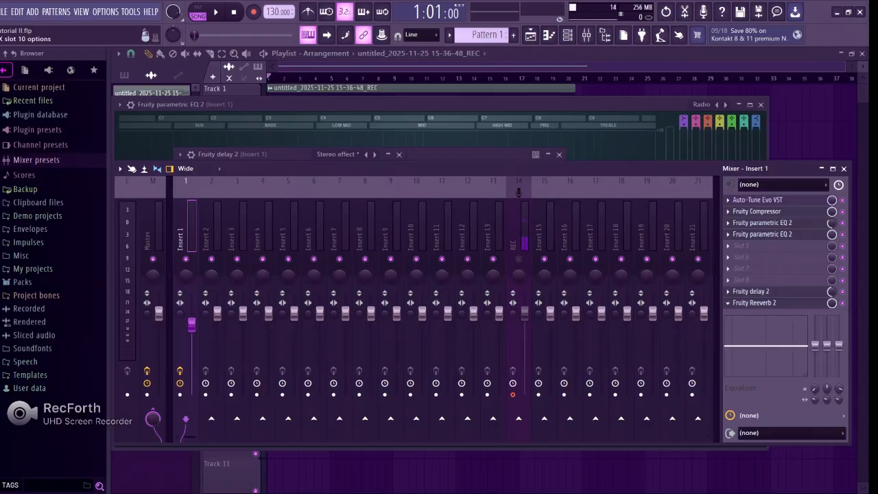
- Replace the Fruity Reeverb 2 in slot 10 of Insert 1 with a fresh instance and reset Insert 1's volume fader
left_click(727, 303)
left_click(743, 252)
key("Return")
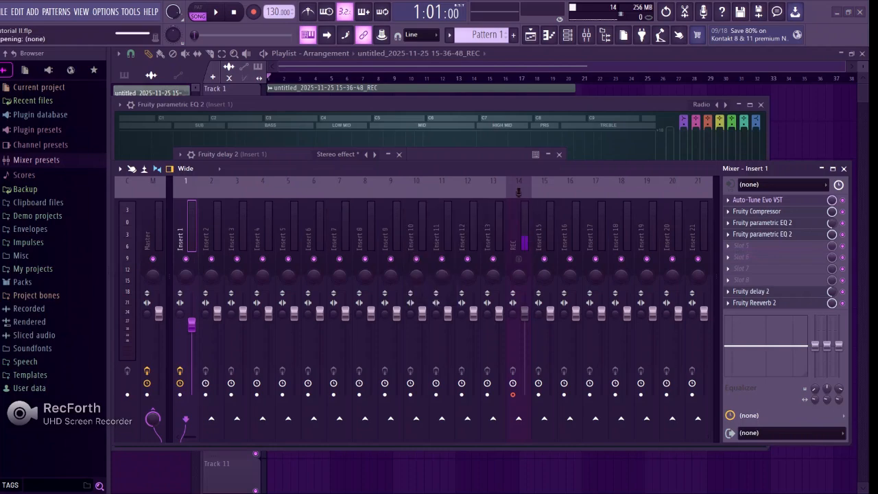
left_click(728, 302)
mouse_move(747, 256)
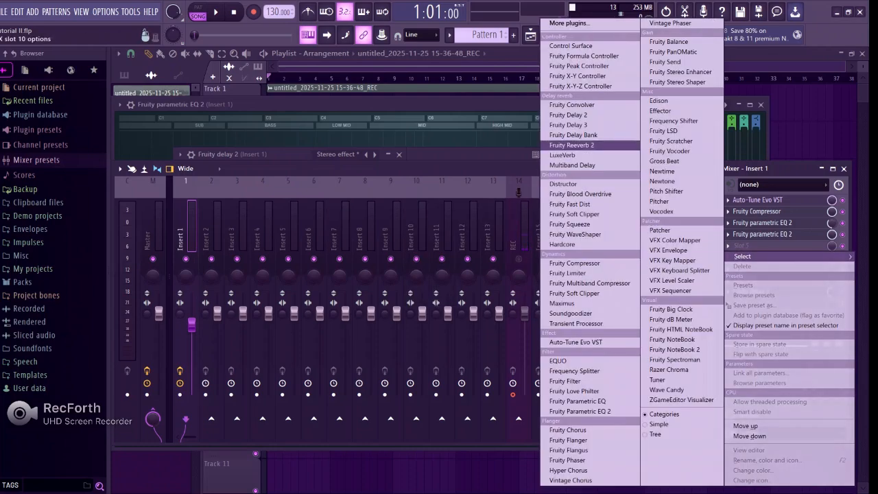
left_click(571, 145)
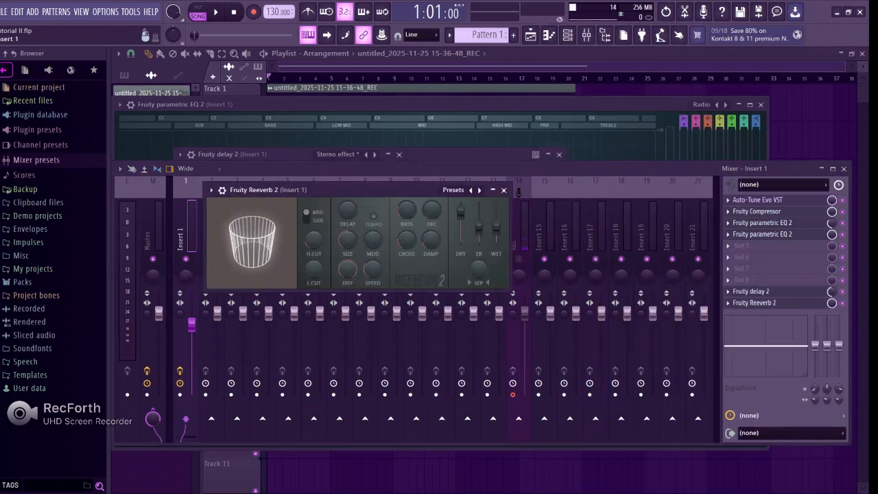
right_click(191, 320)
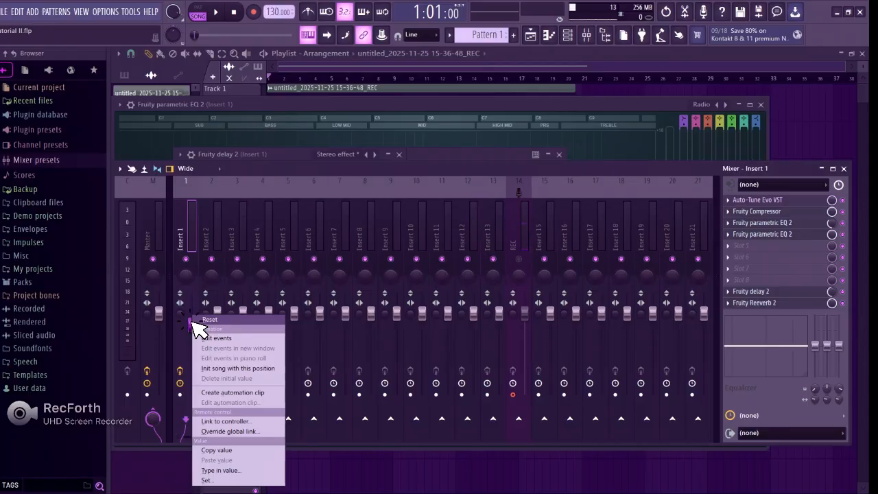
left_click(195, 320)
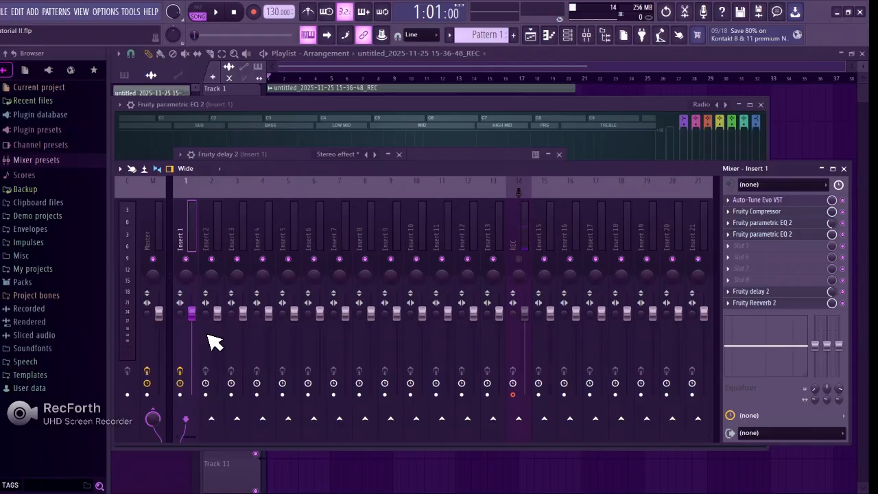
left_click(837, 12)
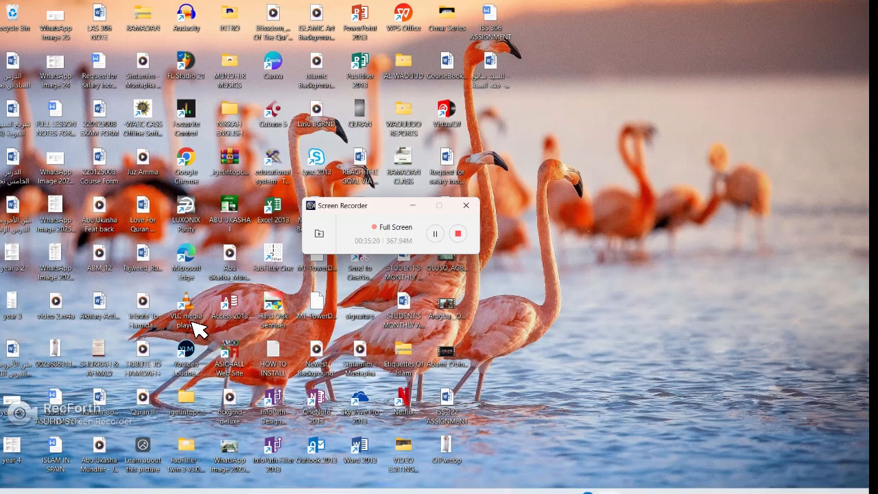
left_click(632, 481)
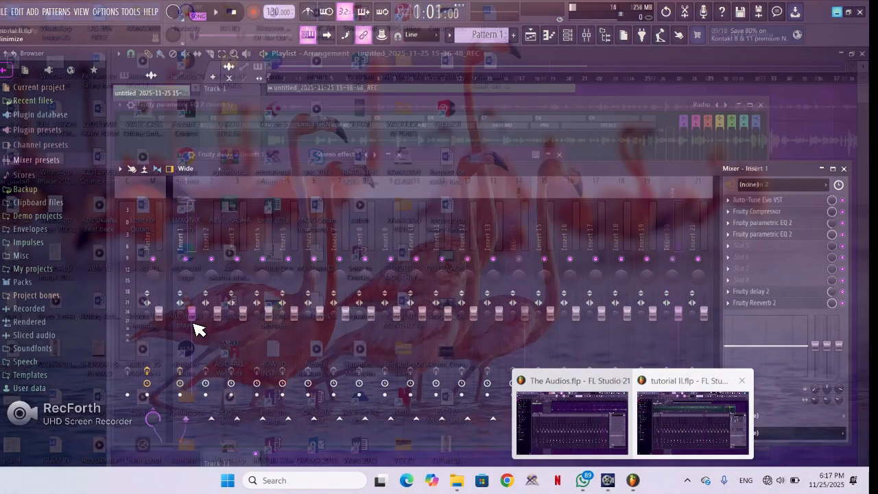
left_click(692, 433)
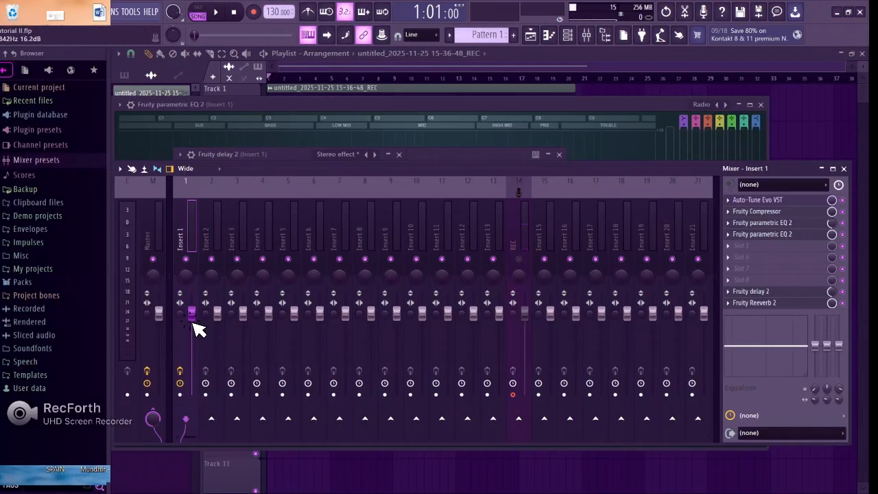
left_click(836, 12)
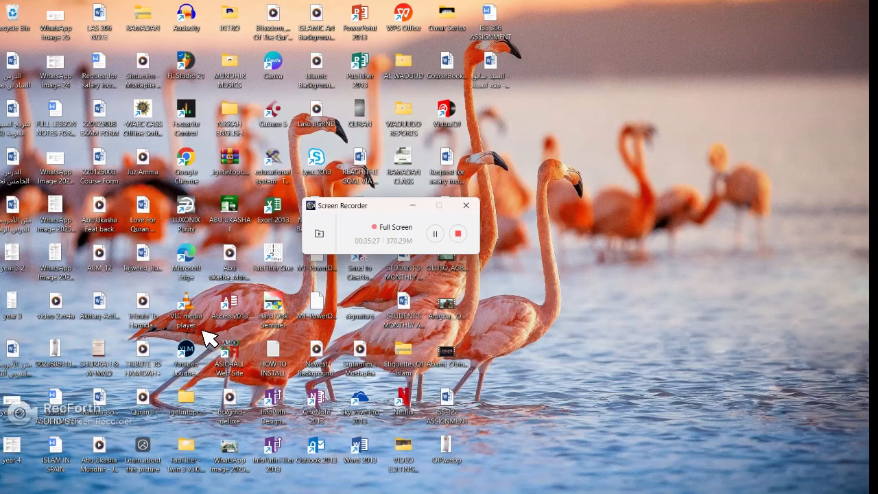
left_click(632, 480)
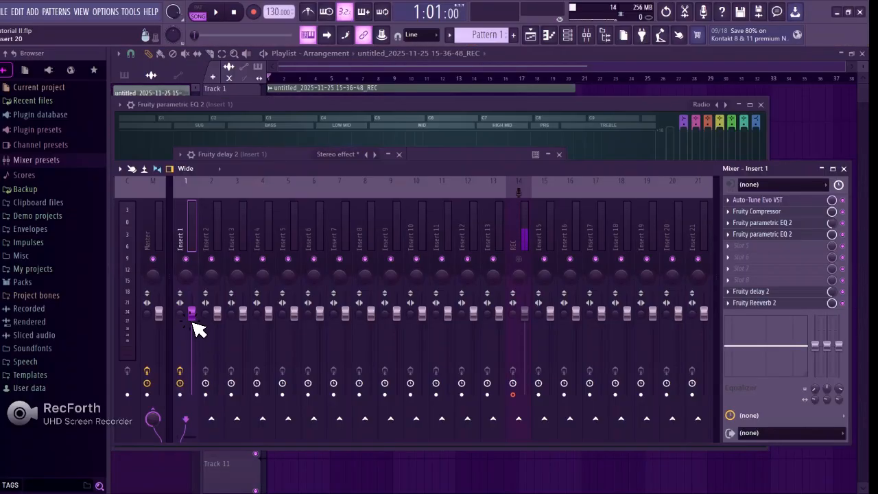
- Return from the REC track to Insert 1 and play back the vocal to hear the current effect chain
left_click(518, 233)
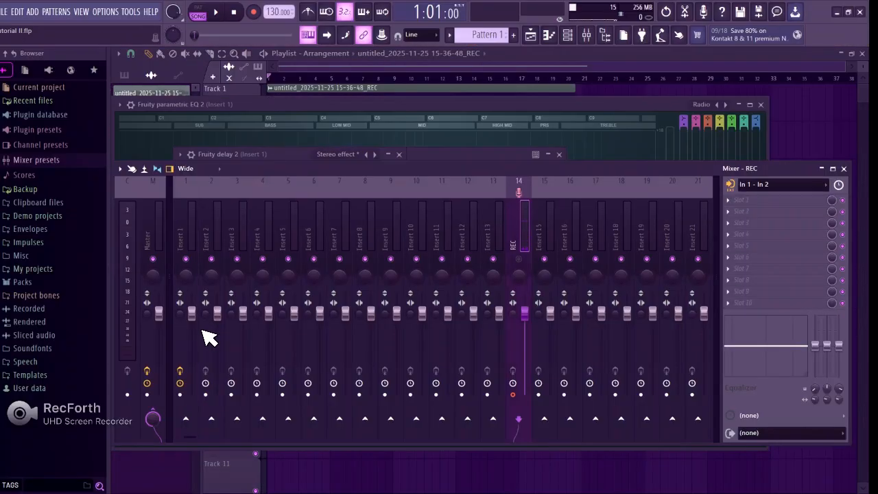
left_click(200, 230)
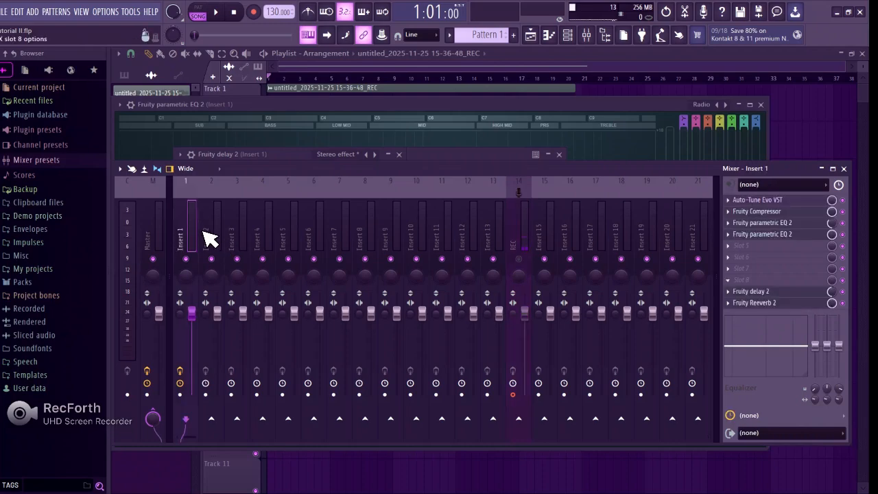
key("space")
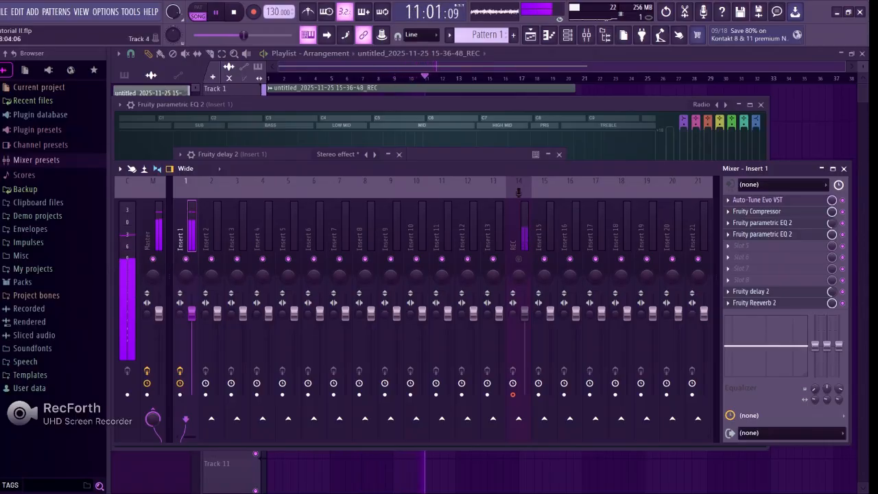
key("space")
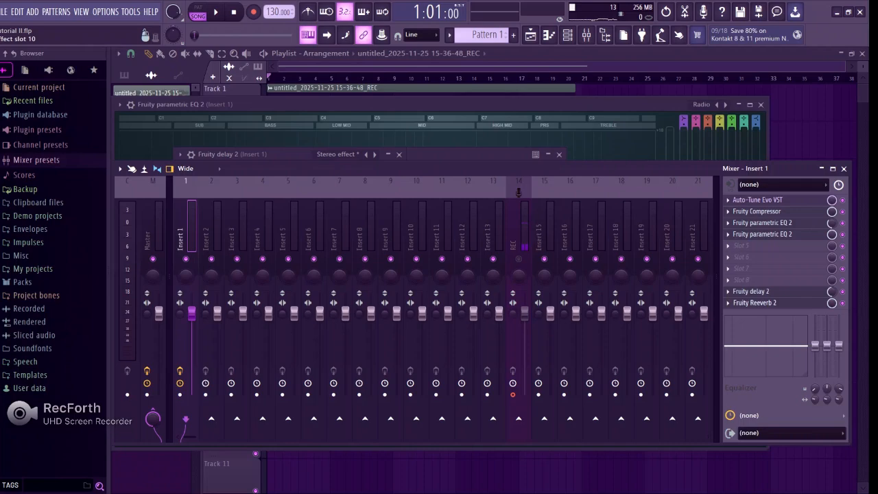
- Add a Transient Processor in slot 8 of Insert 1
left_click(741, 280)
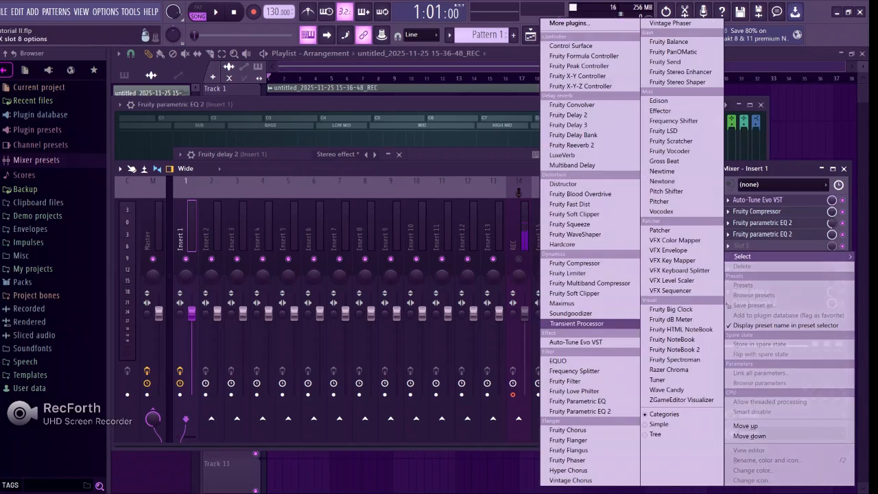
left_click(576, 323)
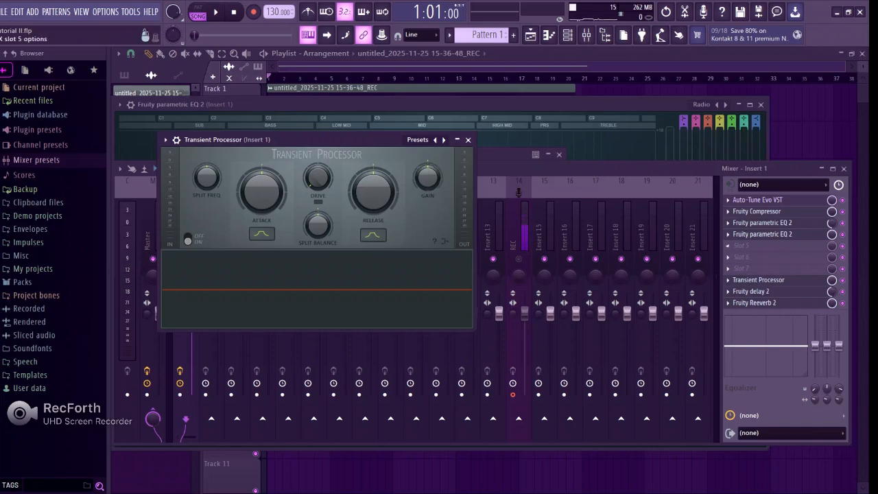
- Examine the two Fruity parametric EQ 2 curves on Insert 1 and the Transient Processor's controls and preset list
left_click(761, 234)
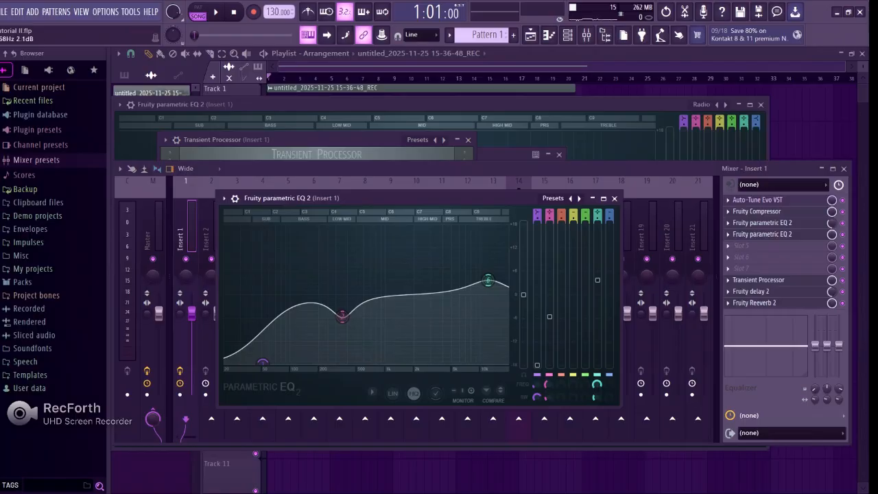
left_click(761, 223)
left_click(761, 223)
left_click(761, 235)
left_click(758, 280)
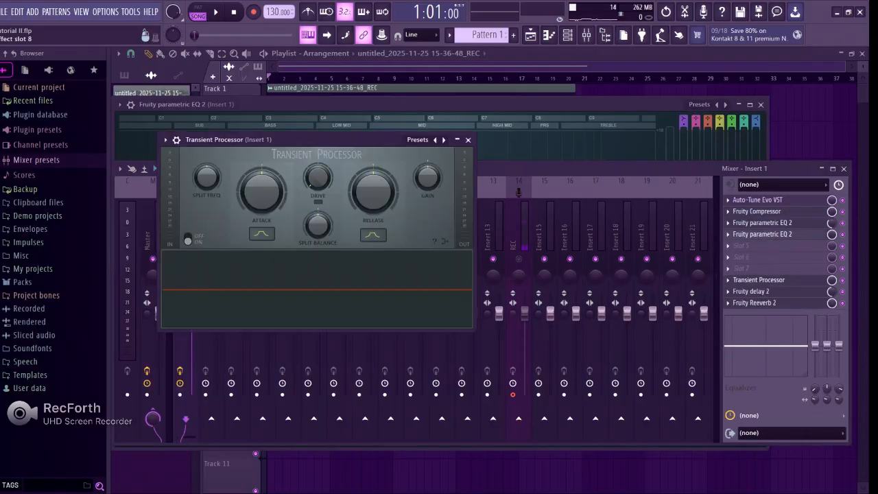
left_click(759, 280)
left_click(758, 279)
left_click(758, 279)
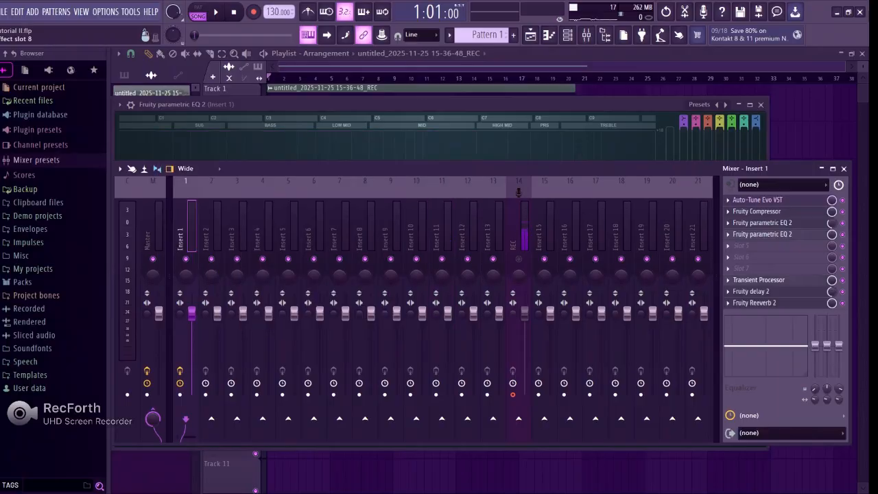
left_click(758, 280)
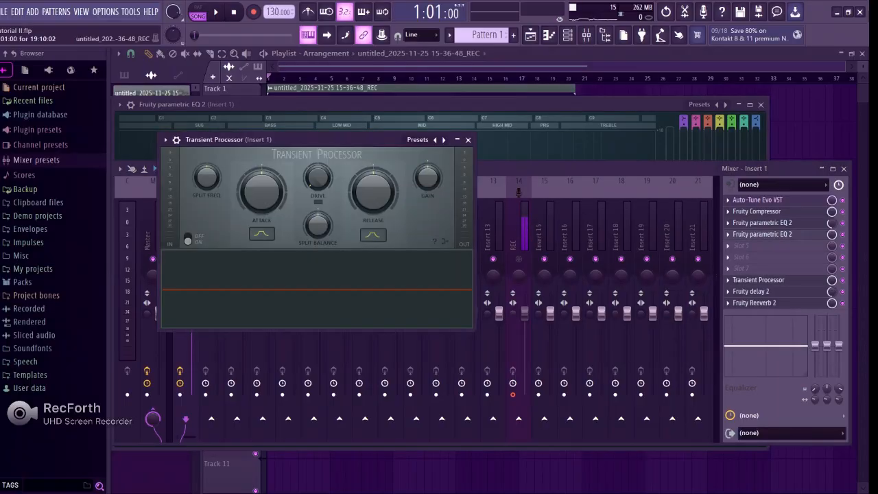
right_click(434, 139)
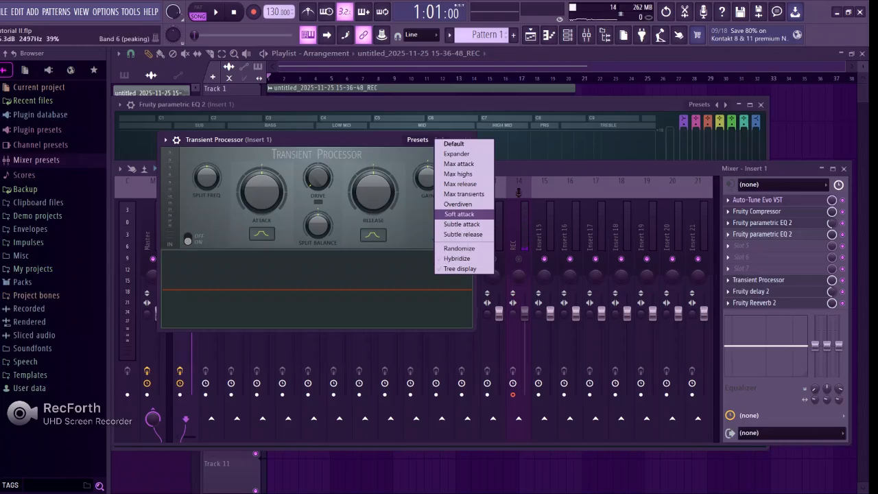
left_click(590, 168)
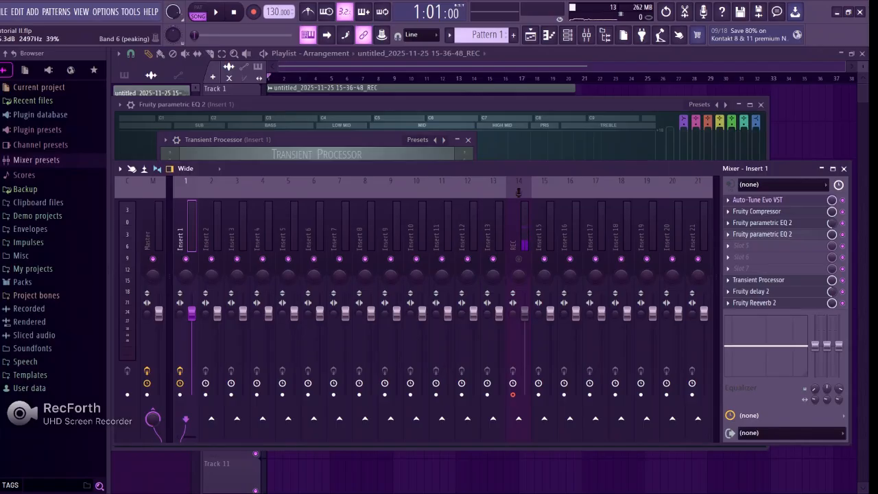
- Play back the vocal, try Insert 1's volume fader at 125%, and reset the fader
key("space")
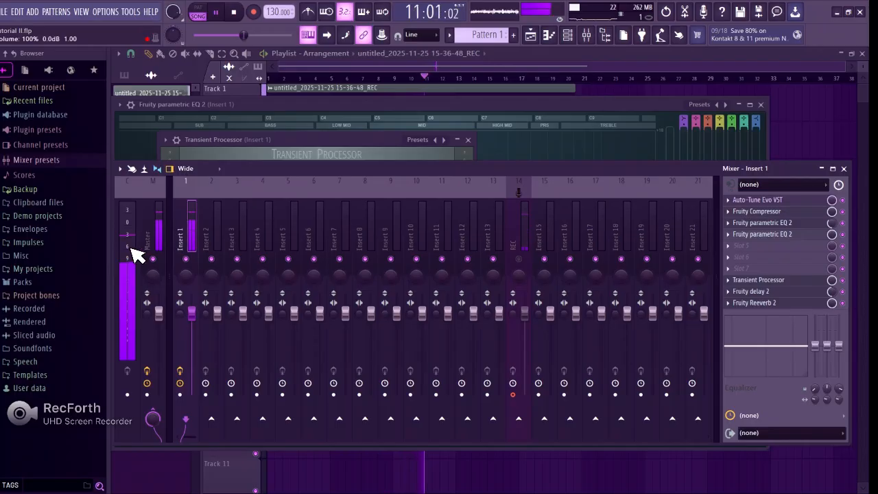
left_click_drag(192, 314, 192, 293)
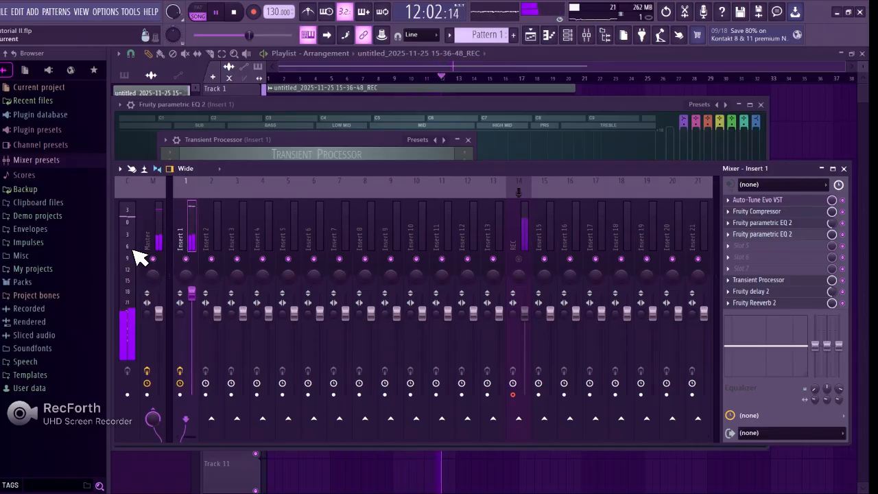
scroll(152, 268, "up", 4)
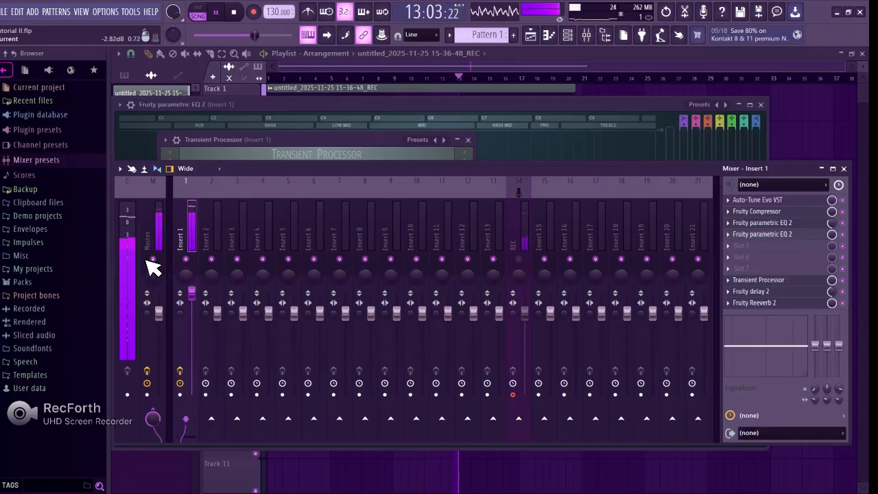
scroll(135, 251, "up", 3)
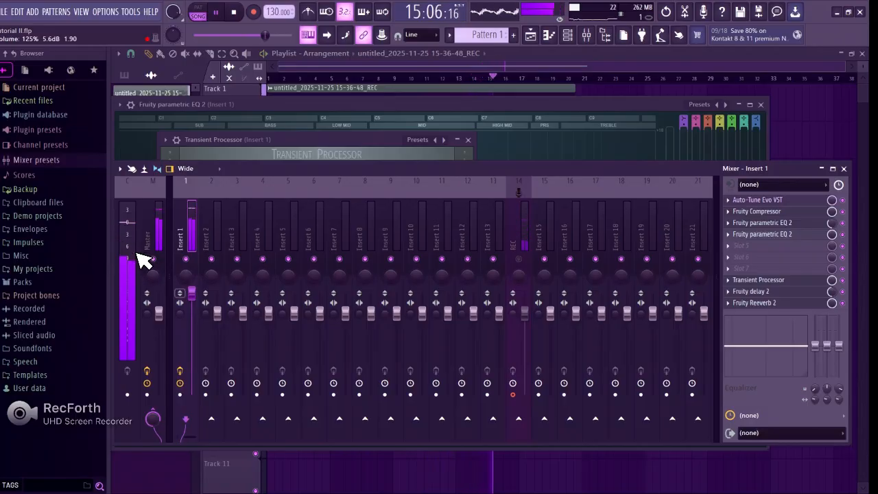
right_click(135, 253)
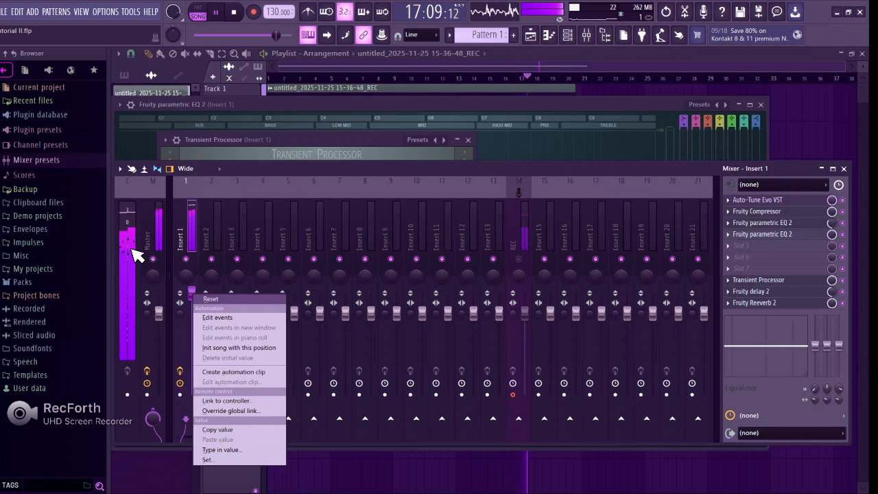
left_click(210, 299)
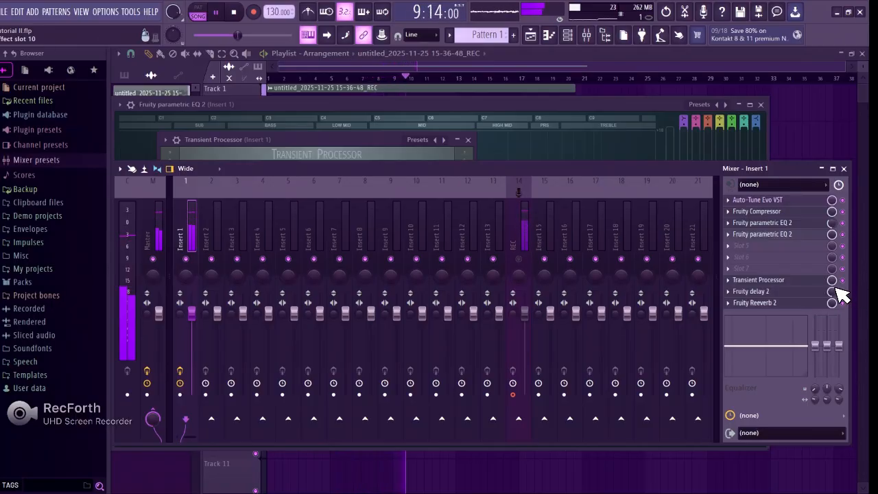
- Open Fruity Reeverb 2 on Insert 1, audition its Cathedral preset during playback, and load the Default preset
left_click(854, 304)
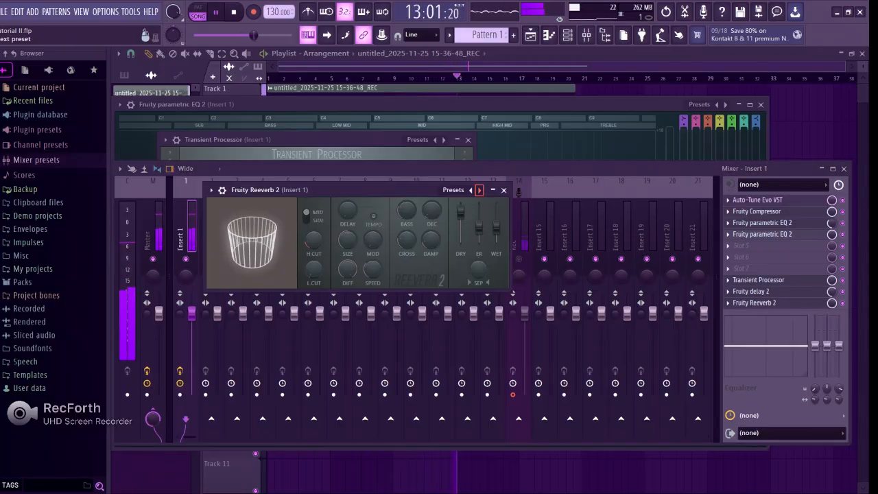
left_click(479, 190)
right_click(471, 190)
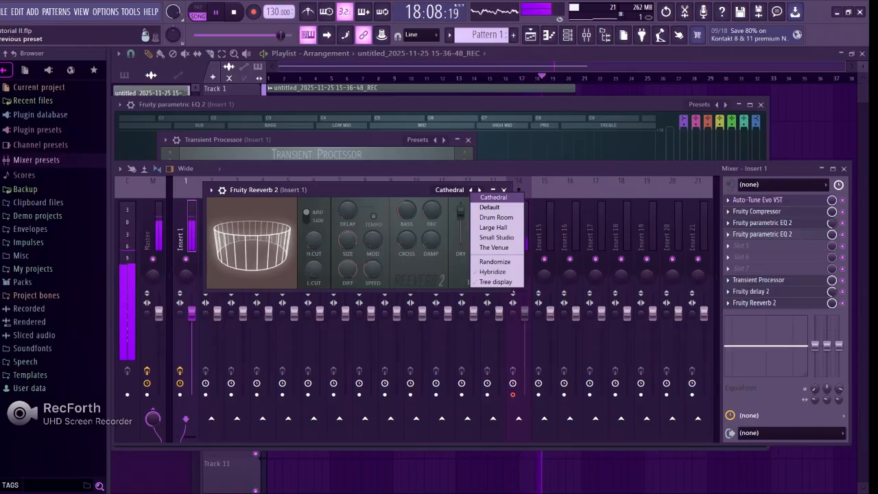
left_click(489, 207)
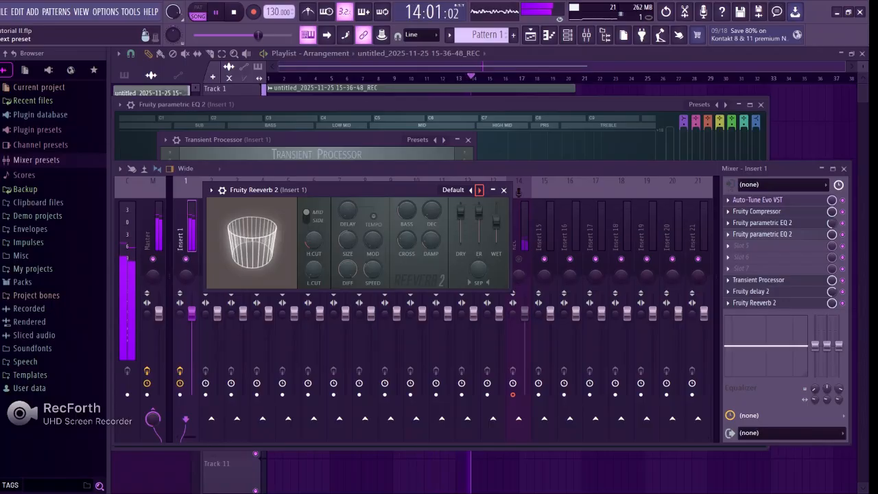
- Audition the Drum Room, Large Hall, Small Studio and The Venue presets of Fruity Reeverb 2 during playback
left_click(478, 190)
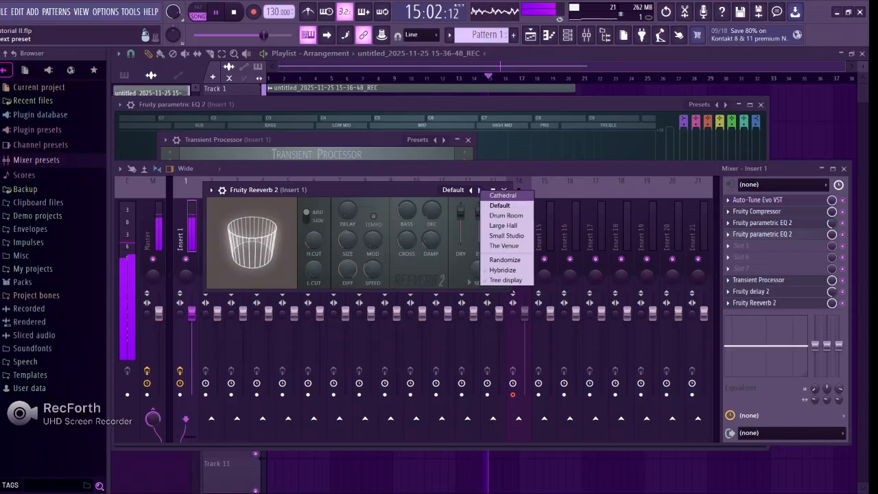
left_click(506, 215)
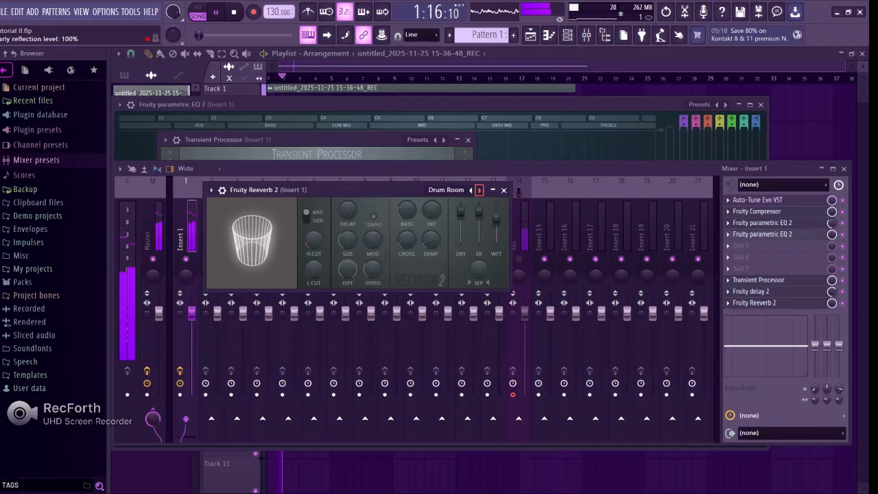
right_click(479, 191)
left_click(504, 227)
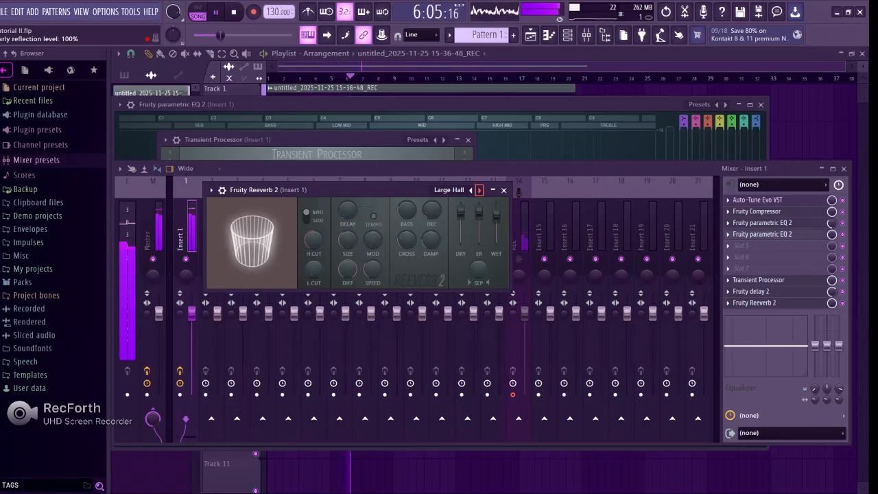
right_click(478, 191)
left_click(503, 235)
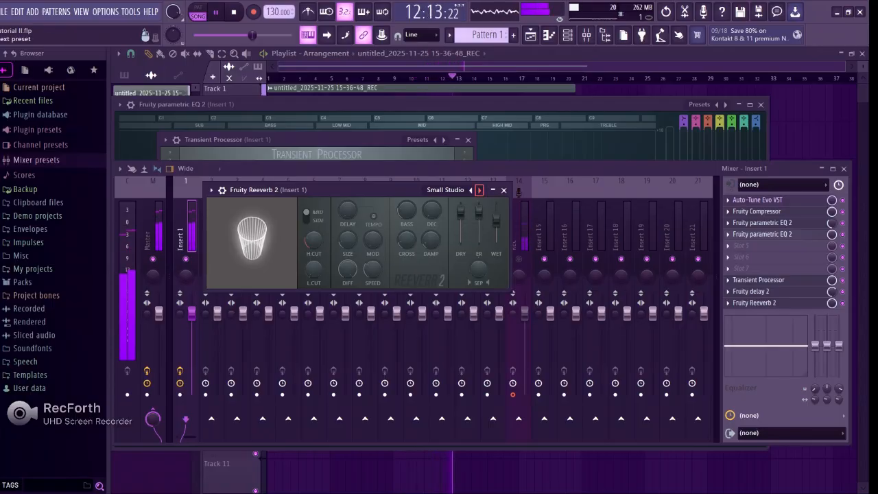
right_click(478, 190)
left_click(504, 245)
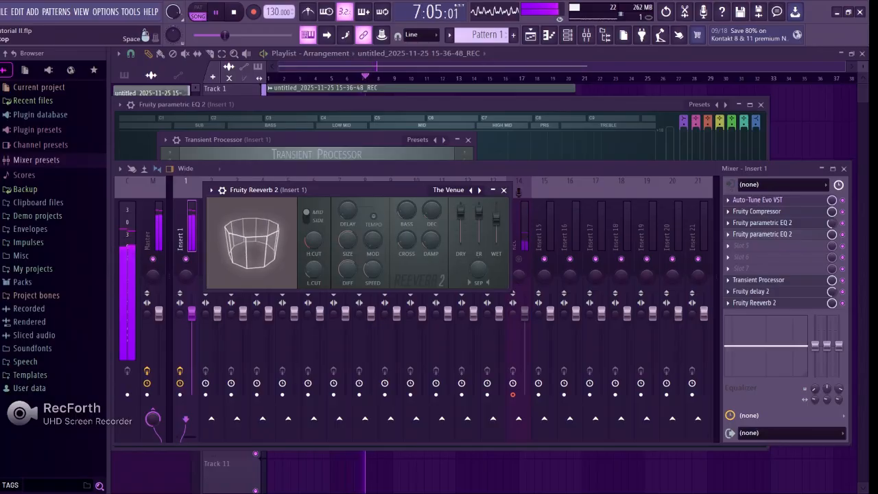
- Set Fruity Reeverb 2 back to the Default preset, listen to the vocal, and stop playback
left_click(471, 190)
right_click(470, 190)
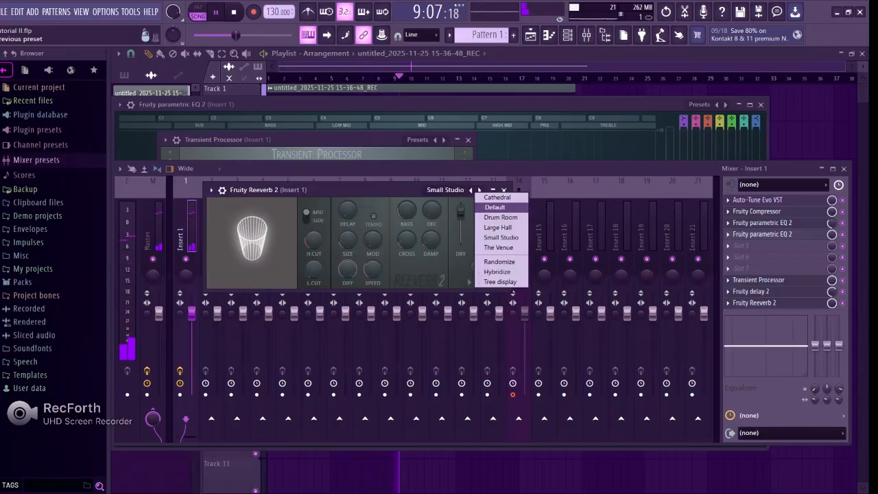
left_click(493, 207)
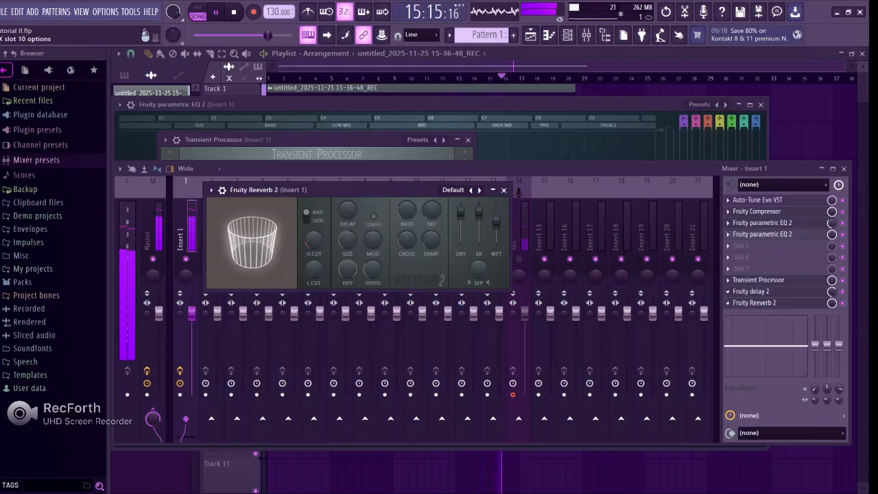
key("space")
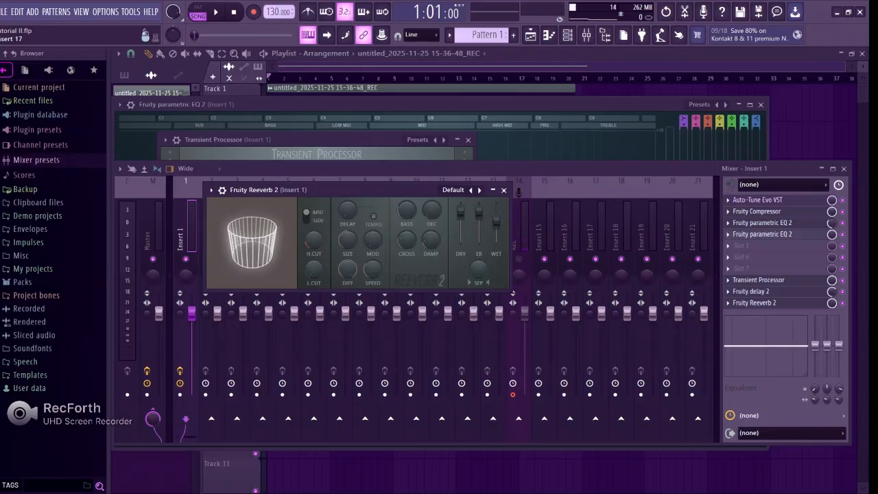
- Close the Transient Processor window and the mixer
left_click(503, 190)
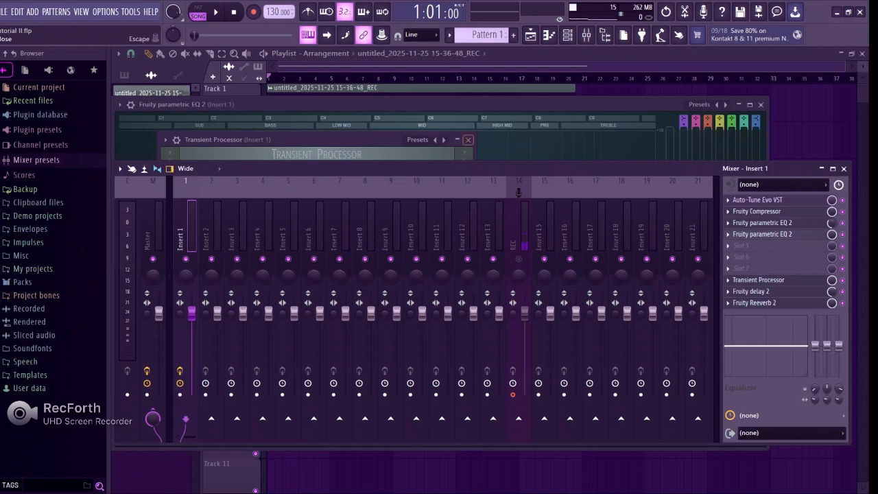
left_click(467, 139)
left_click(843, 168)
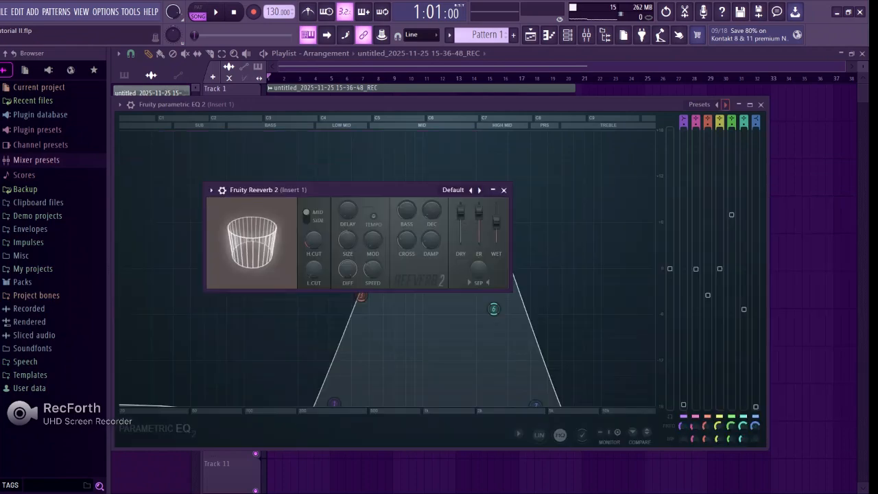